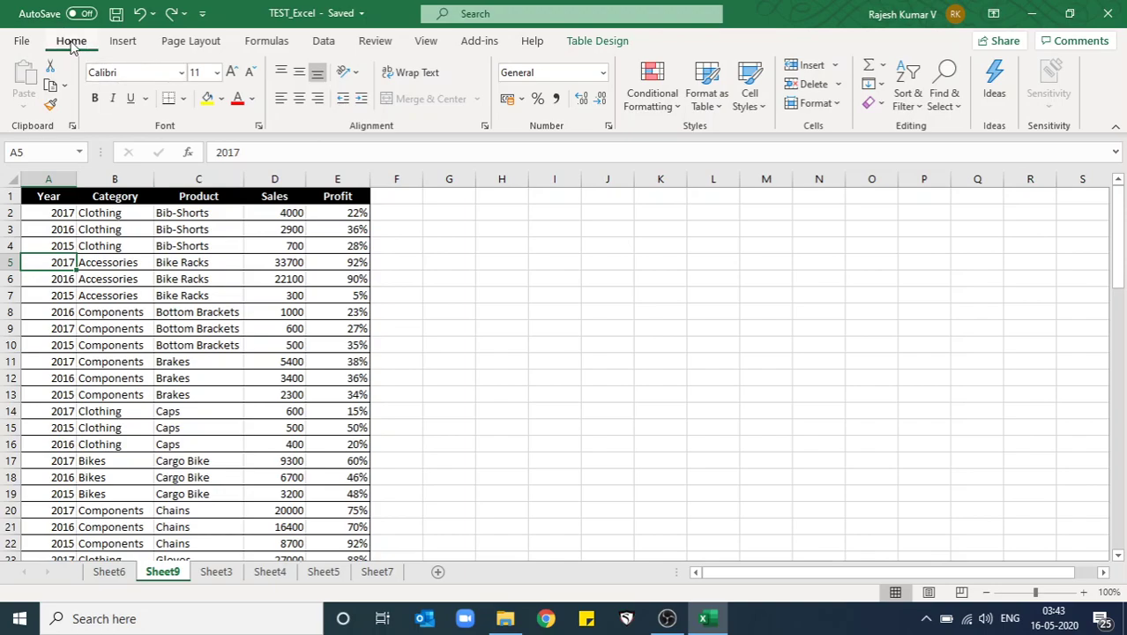
Examine the conditional formatting options, from cell-highlighting and top/bottom rules to data bars, color scales and icon sets.
left_click(649, 97)
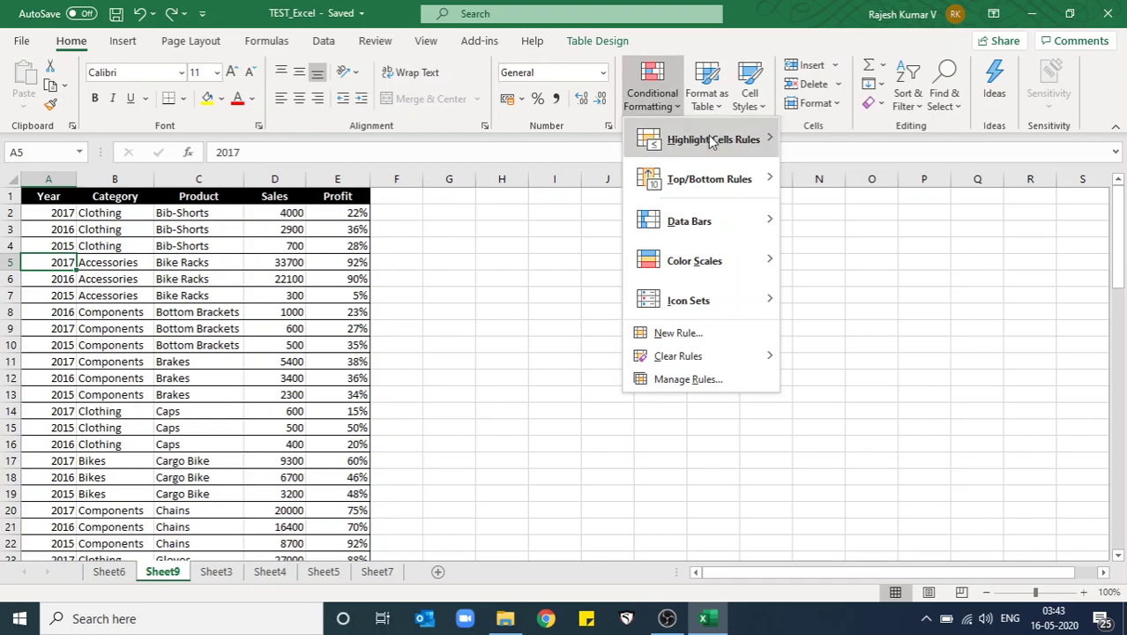
mouse_move(713, 143)
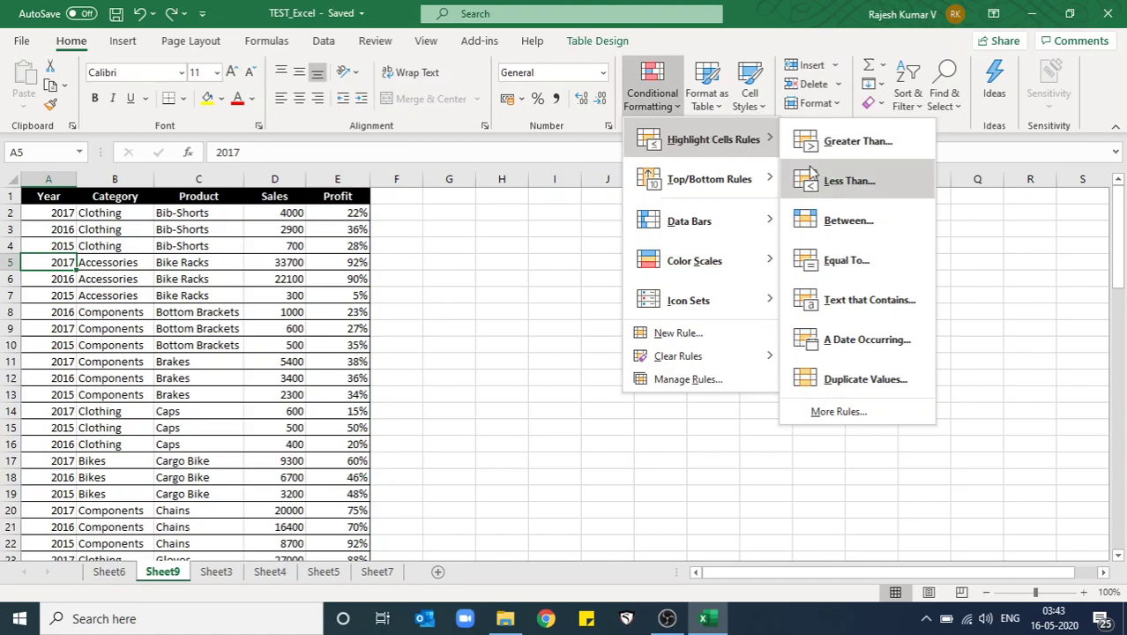
mouse_move(708, 181)
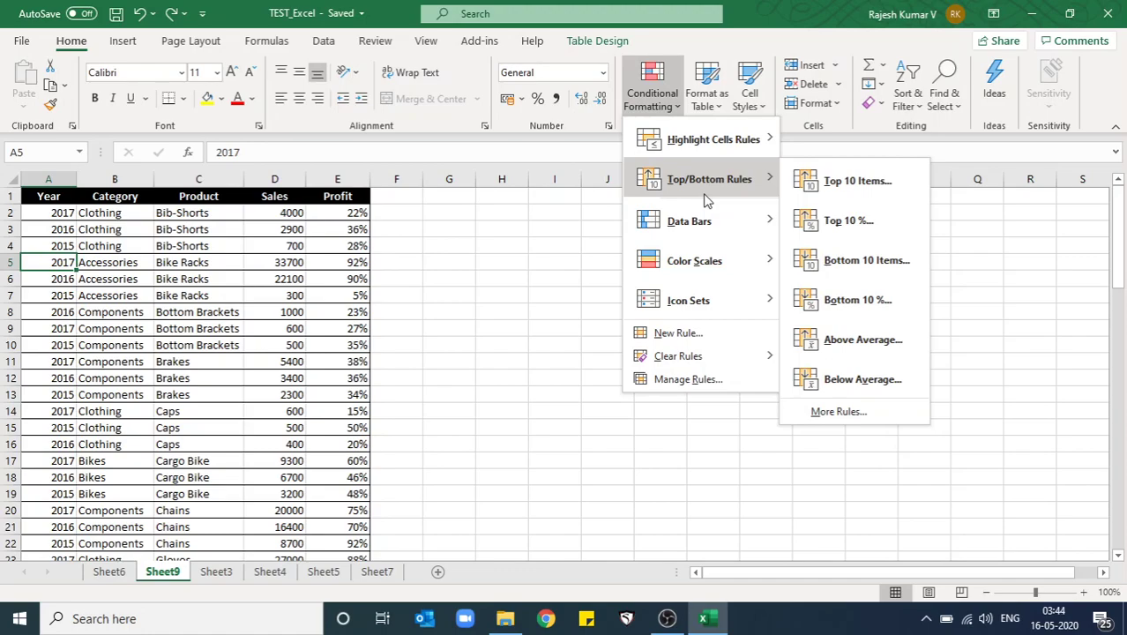
mouse_move(755, 239)
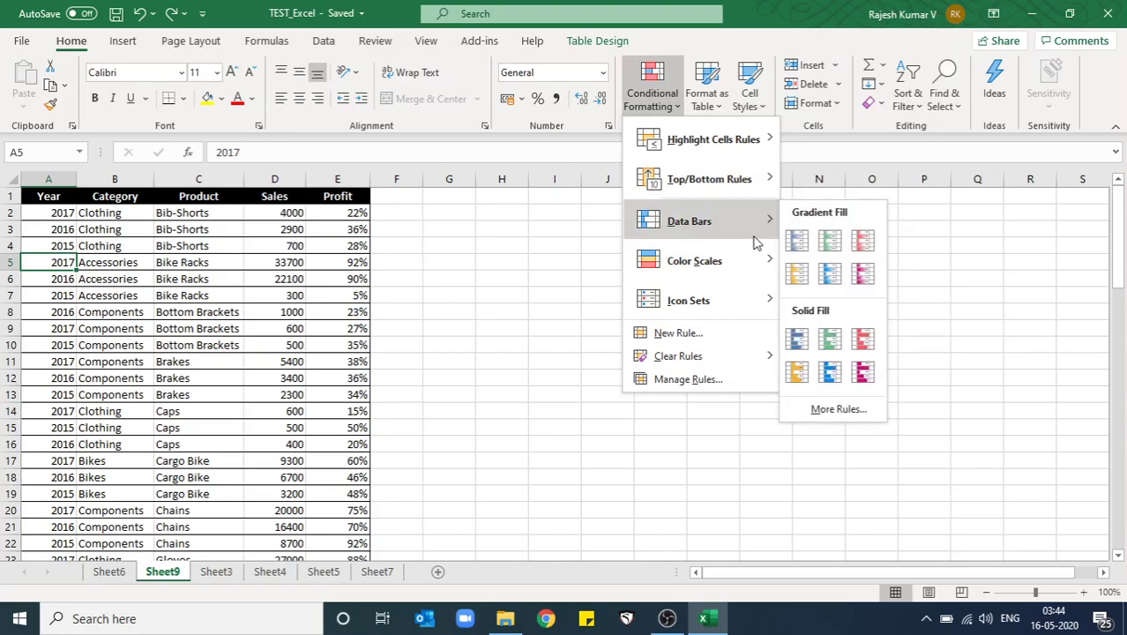
mouse_move(747, 268)
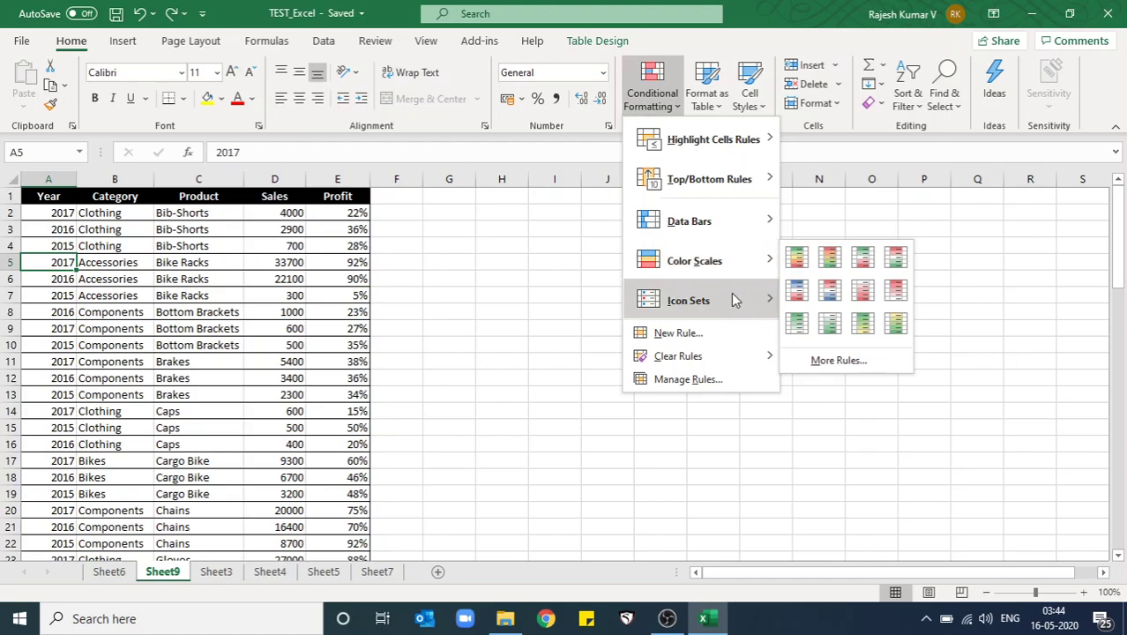
mouse_move(731, 301)
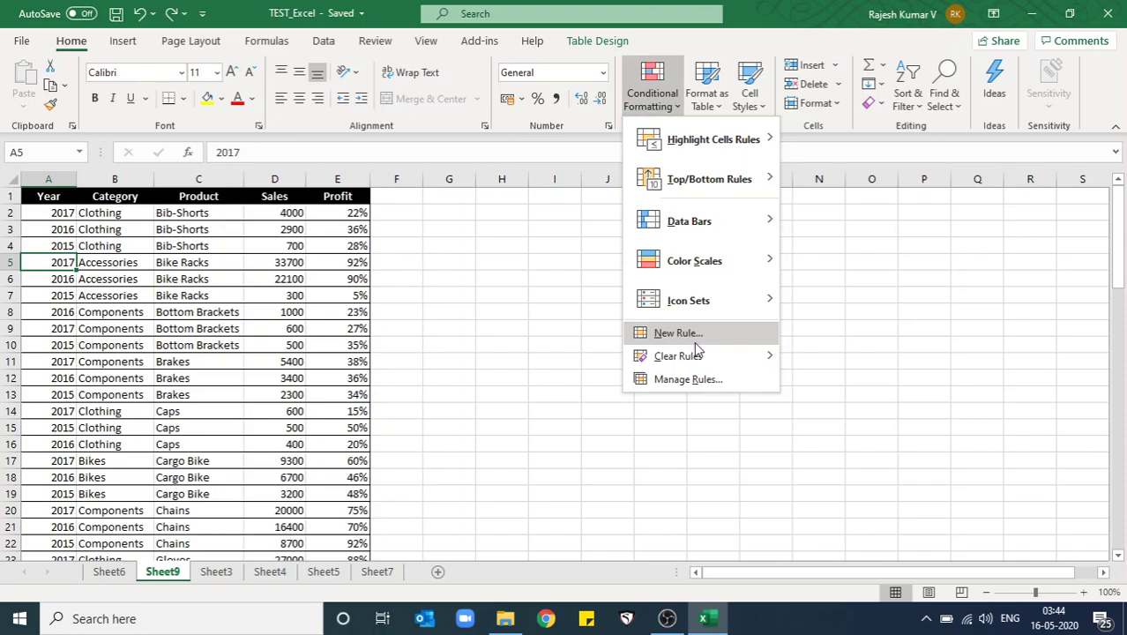
left_click(280, 296)
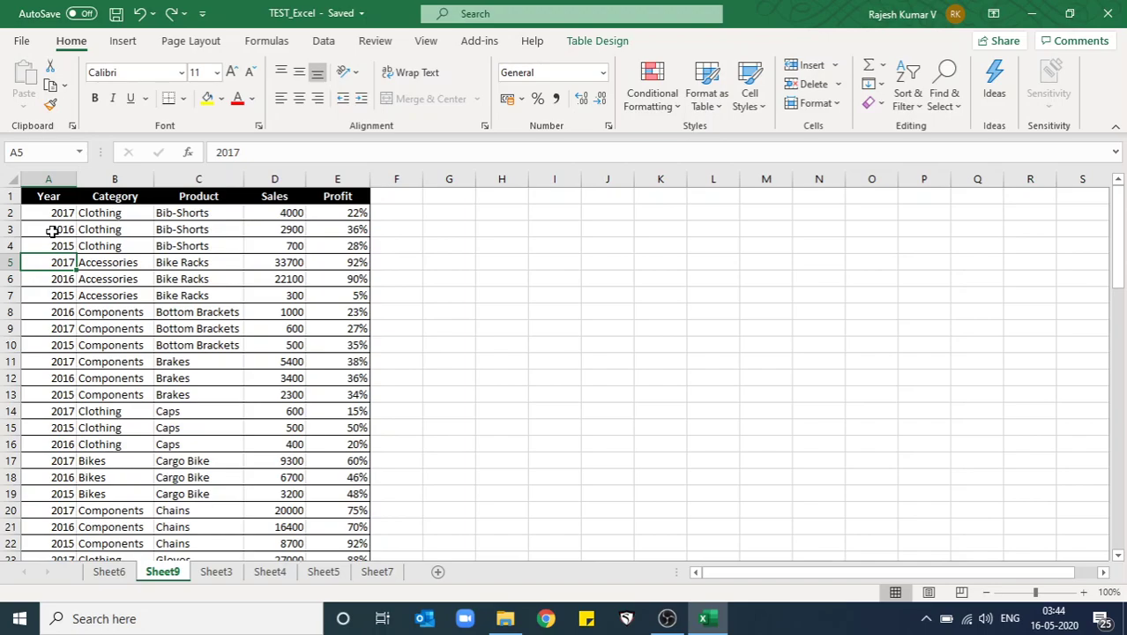
Highlight the Sales values in D2:D76 that are greater than 30000 with Light Red Fill with Dark Red Text.
left_click(253, 232)
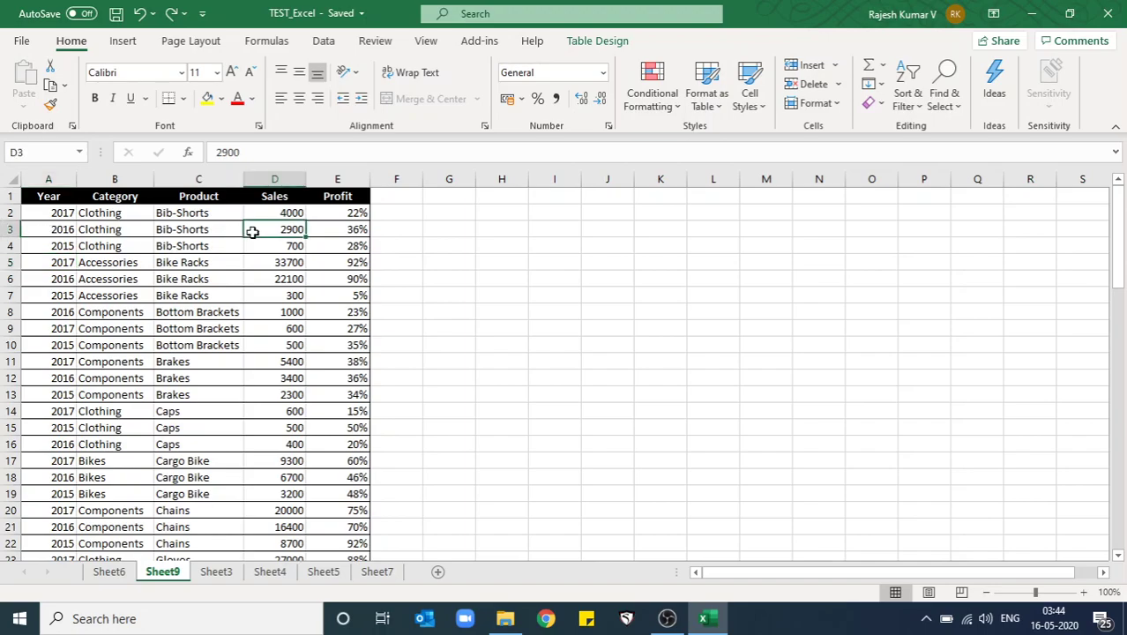
left_click(291, 212)
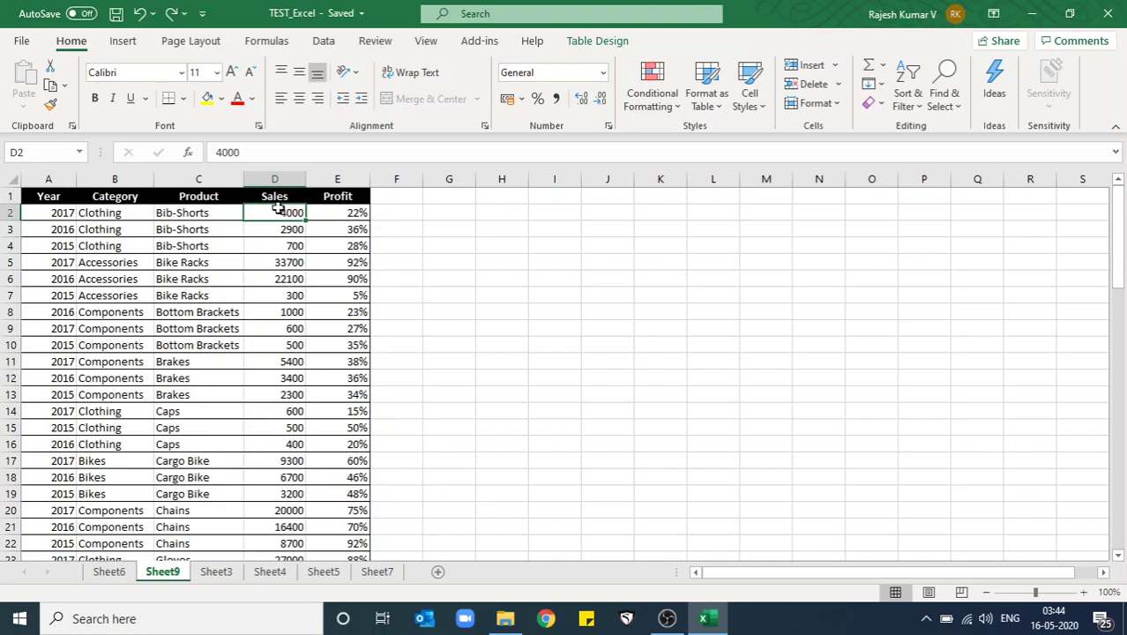
key("ctrl+shift+Down")
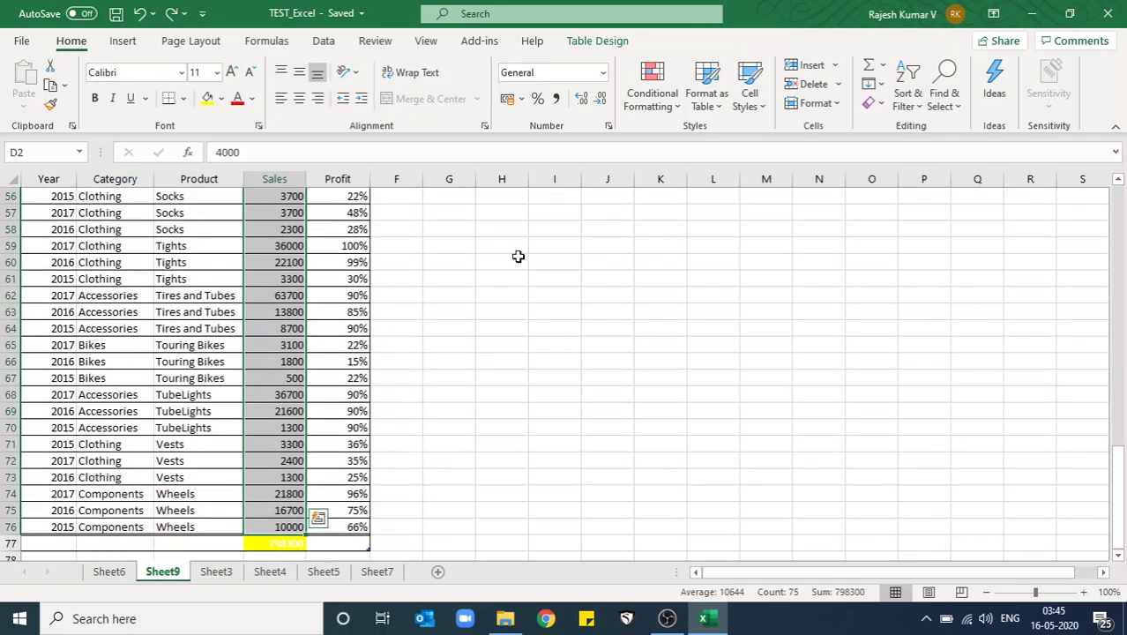
left_click(654, 104)
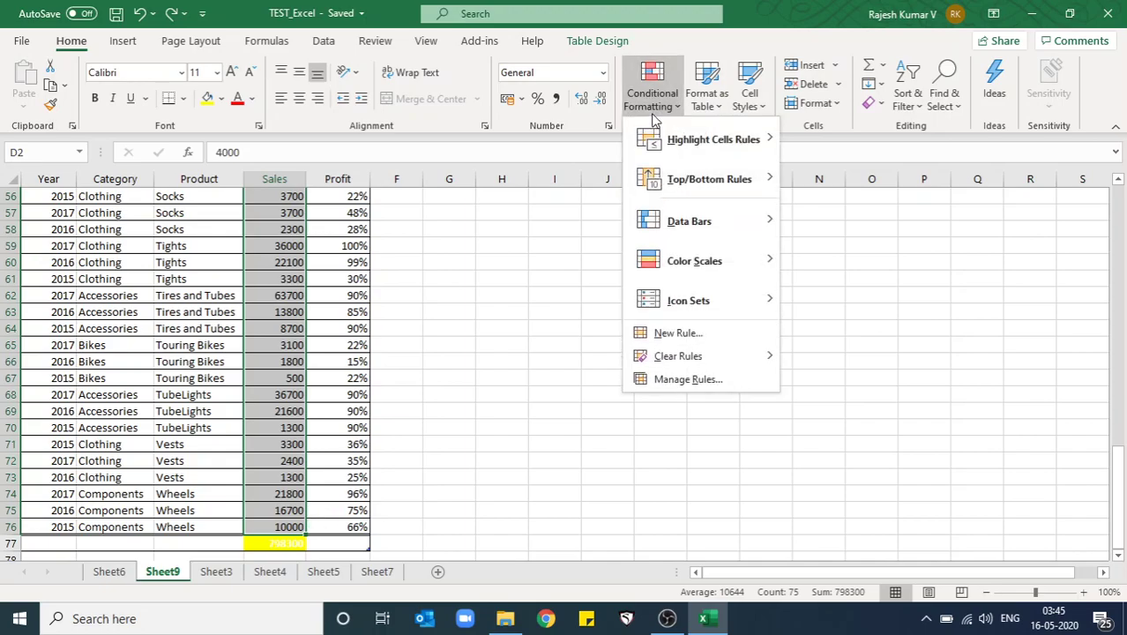
mouse_move(684, 134)
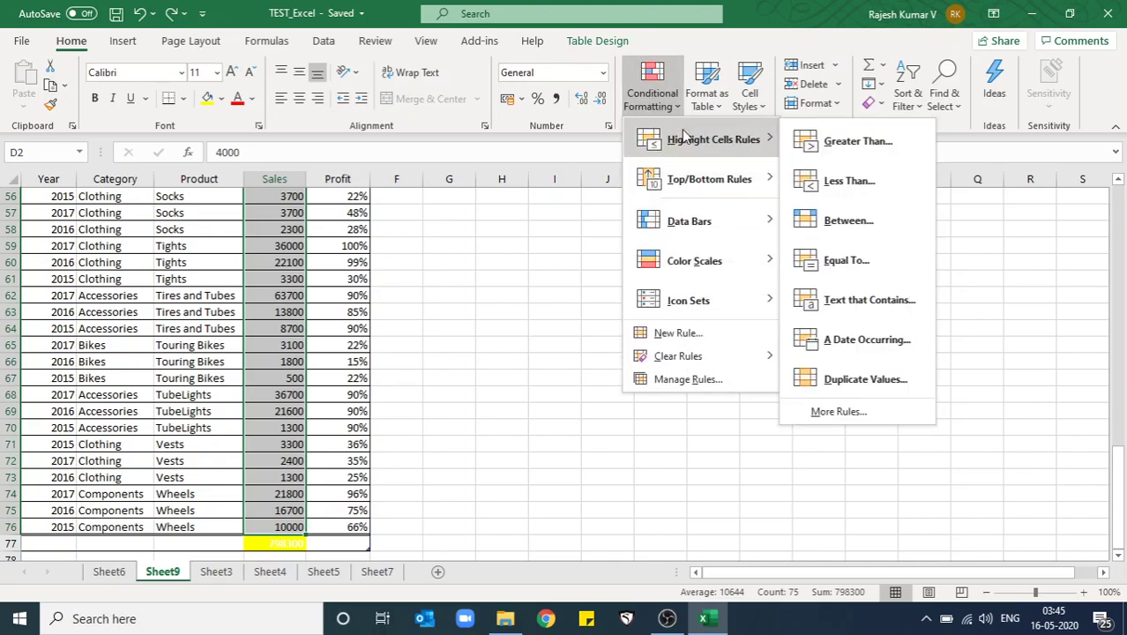
left_click(657, 95)
left_click(657, 95)
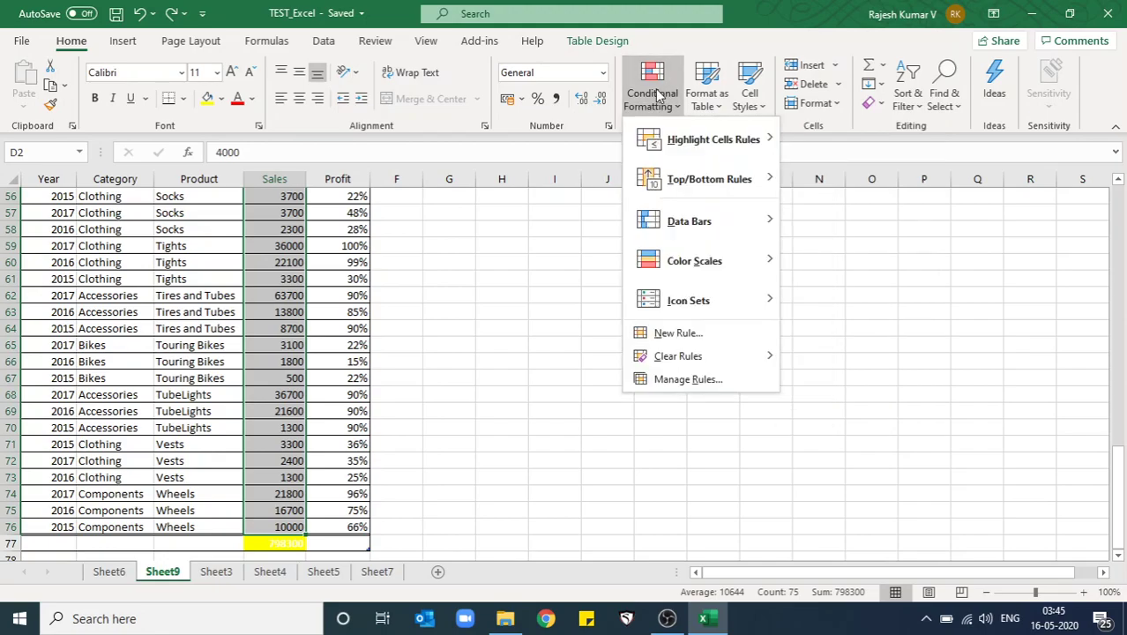
mouse_move(729, 147)
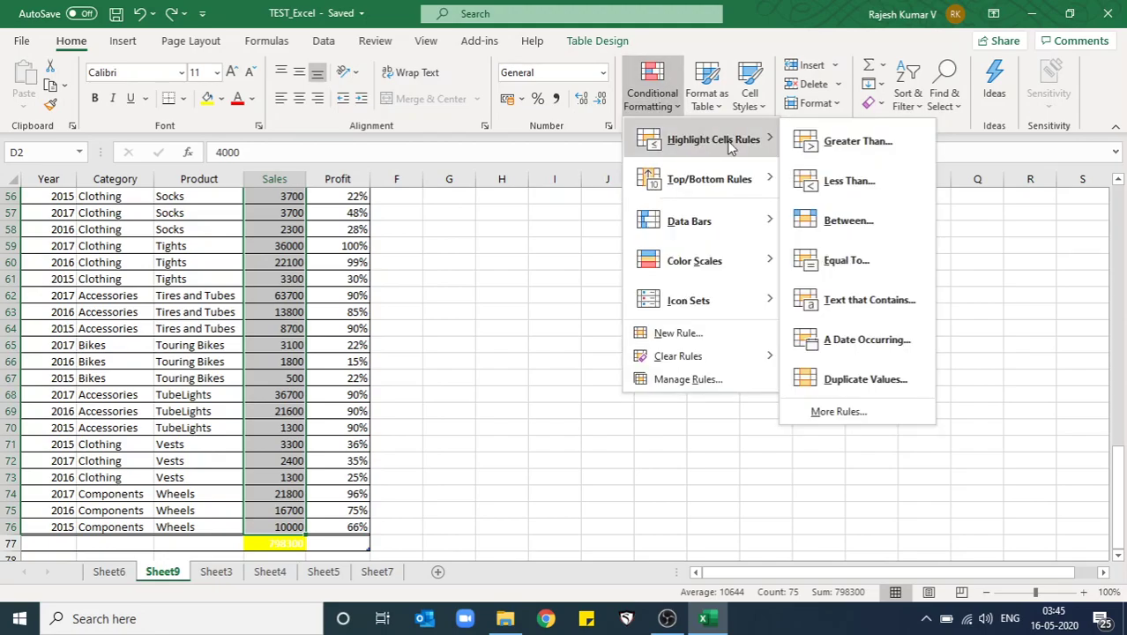
left_click(847, 143)
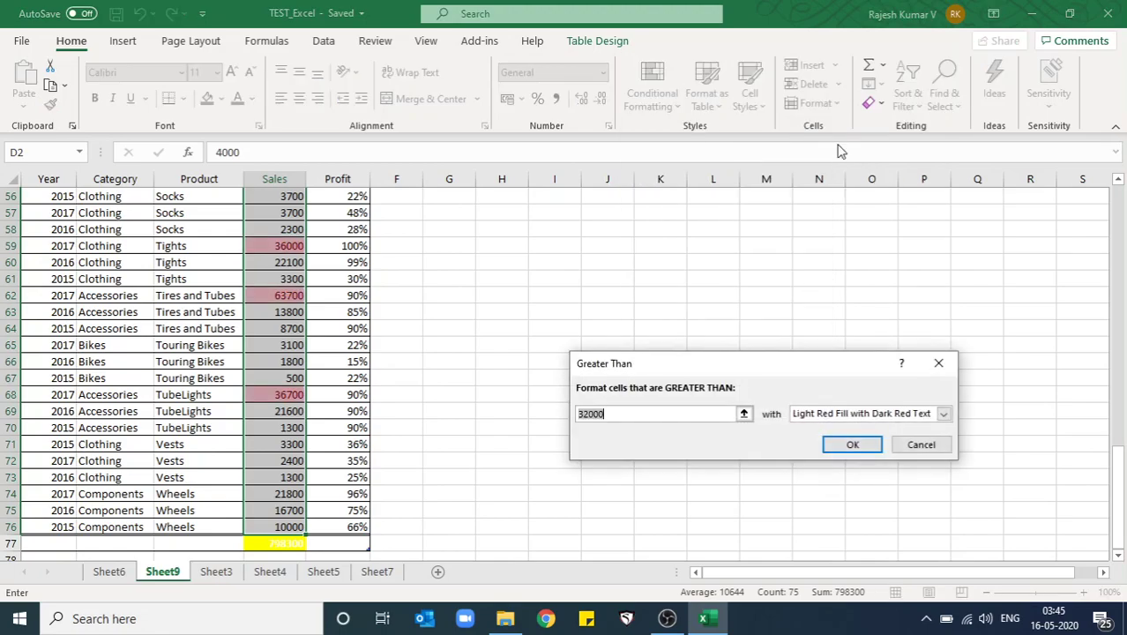
left_click(655, 418)
key("BackSpace")
key("BackSpace")
key("BackSpace")
key("BackSpace")
key("BackSpace")
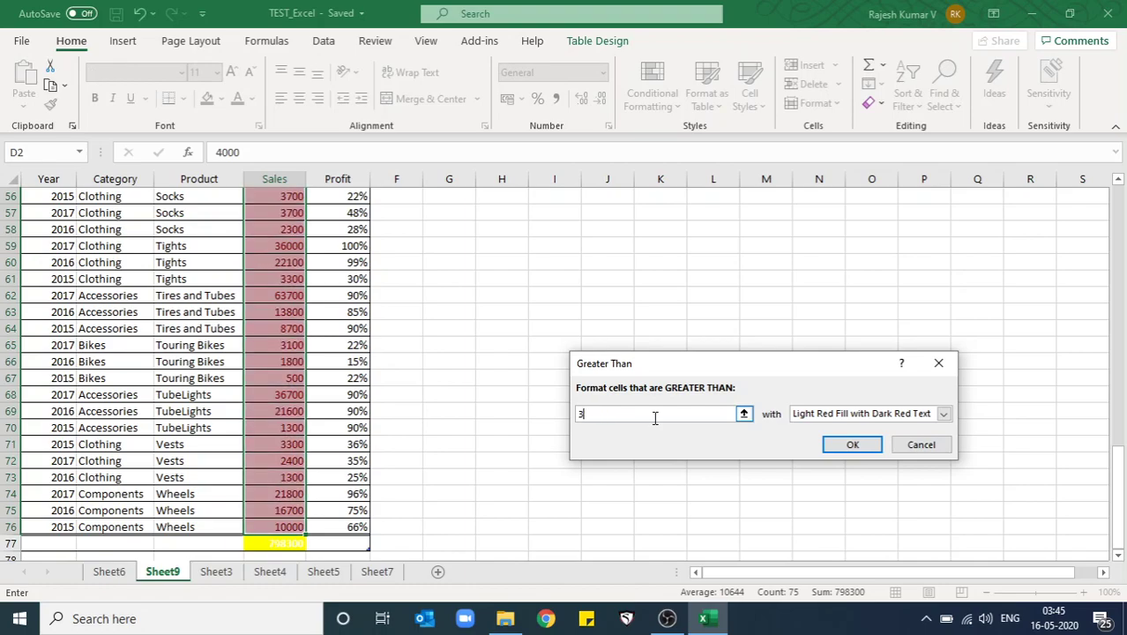
type("3000")
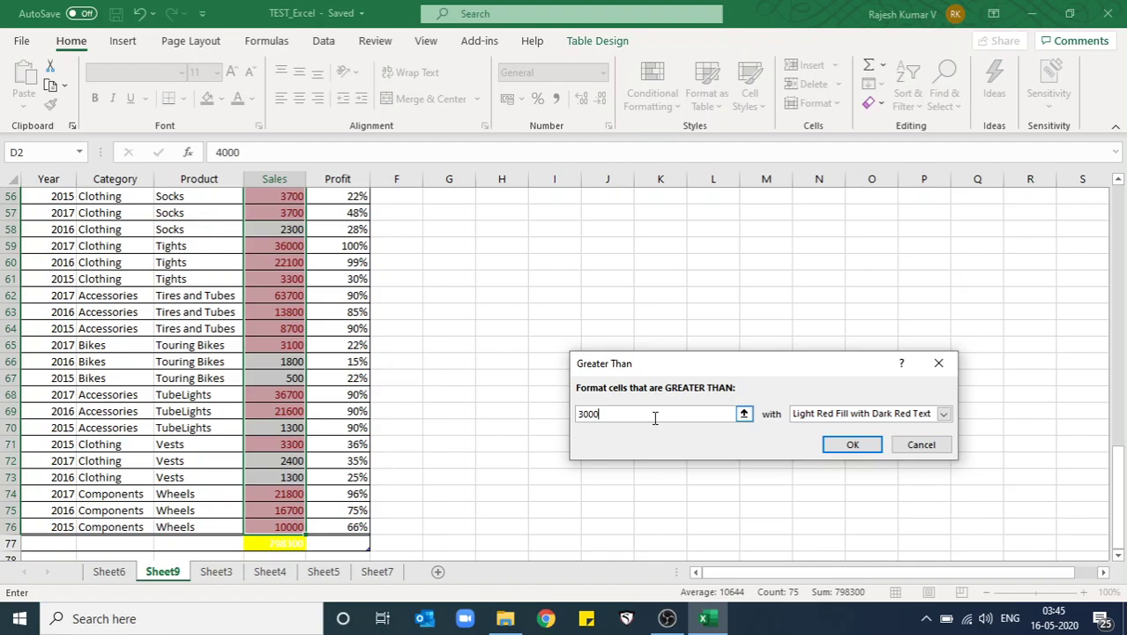
type("0")
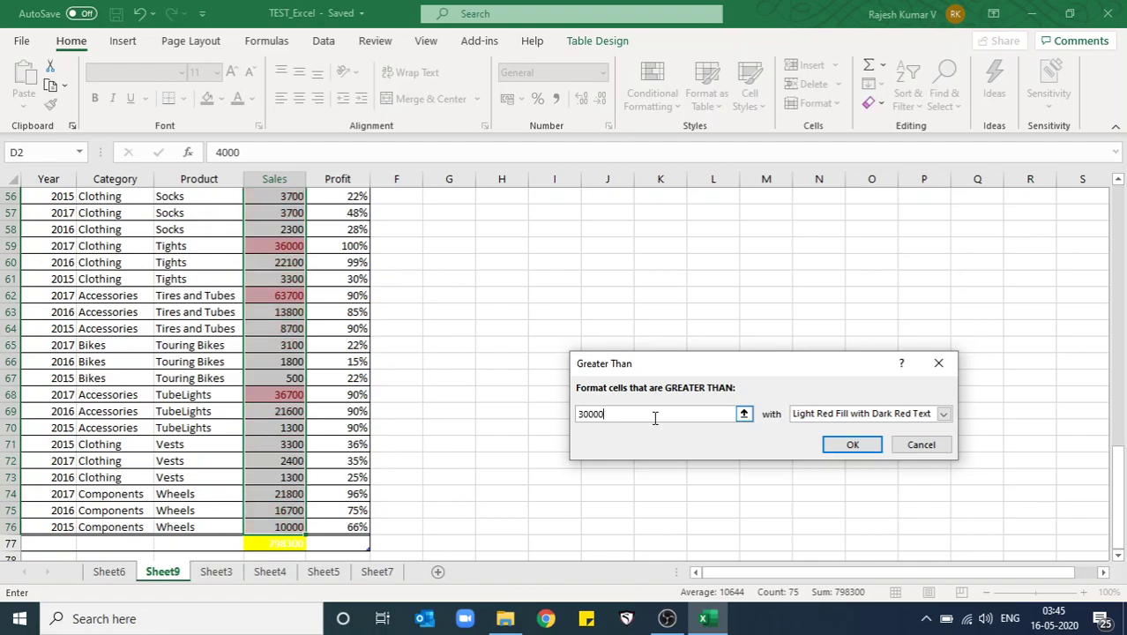
left_click(852, 444)
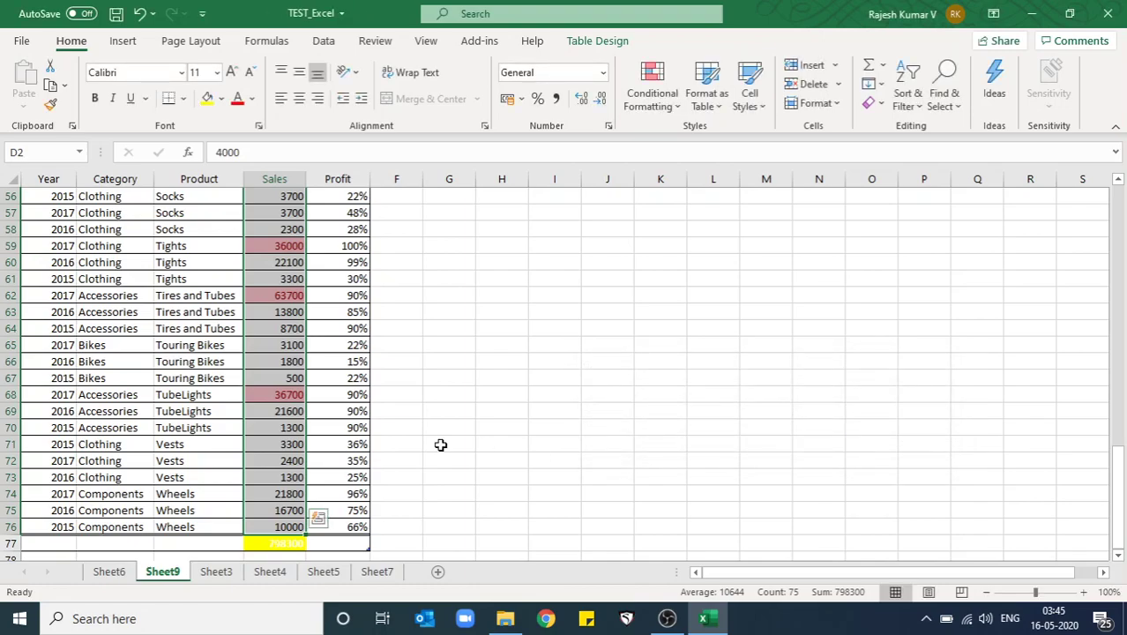
Examine which cells are highlighted along the whole Sales column, up to its header.
left_click(276, 395)
key("Up")
key("Up")
key("Up")
key("Up")
key("Up")
key("Up")
key("Up")
key("Up")
key("Up")
key("Up")
key("Up")
key("Up")
key("Up")
key("Up")
key("Up")
key("Up")
key("Up")
key("Up")
key("Up")
key("Up")
key("Up")
key("Up")
key("Up")
key("Up")
key("Up")
key("Up")
key("Up")
key("Up")
key("Up")
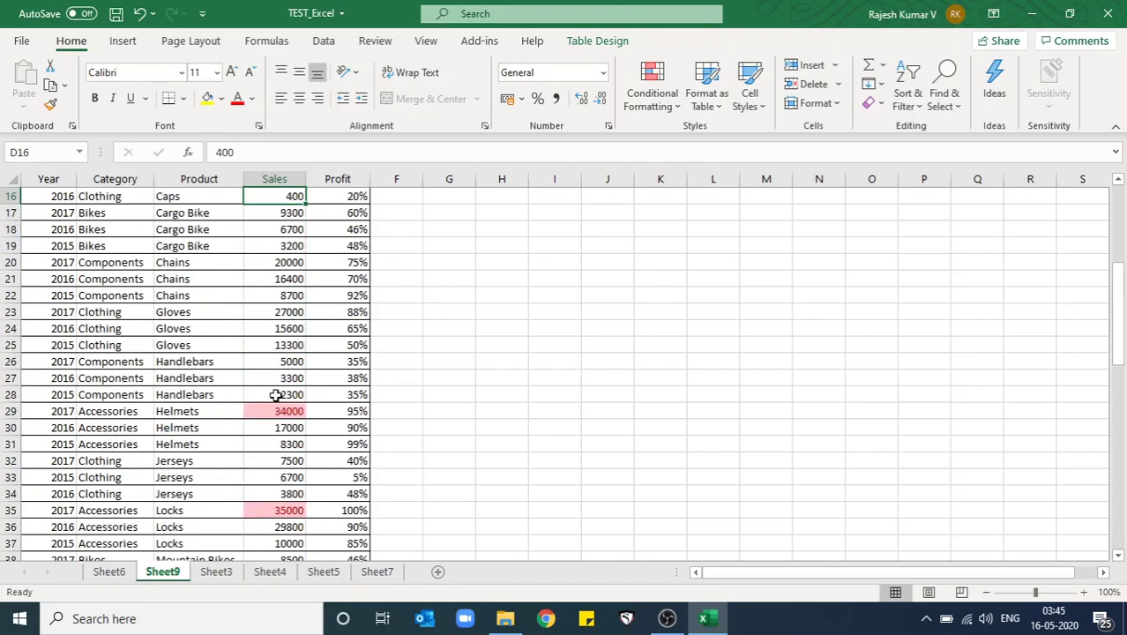
key("Up")
key("Up")
key("Up")
key("Up")
key("Up")
key("Up")
key("Up")
key("Up")
key("Up")
key("Up")
key("Up")
key("Up")
key("Up")
key("Up")
key("Up")
Clear the conditional formatting rules from the Sales cells D2:D77.
key("Down")
key("Down")
key("Down")
key("Down")
key("Up")
key("Up")
key("Up")
key("ctrl+shift+Down")
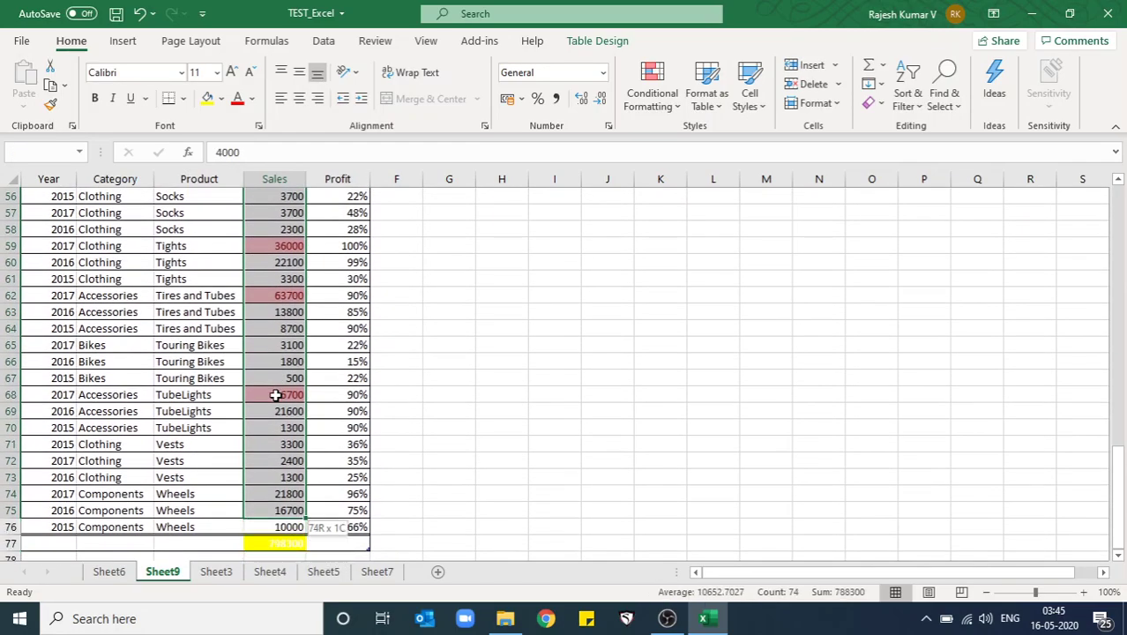
key("ctrl+shift+Up")
key("Up")
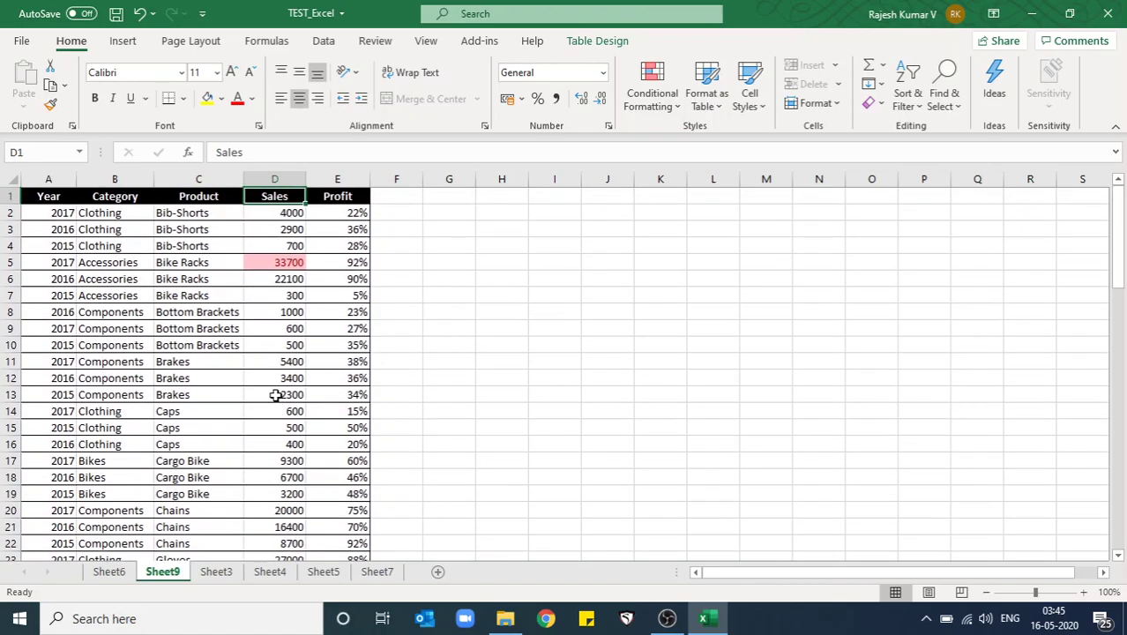
key("Down")
key("ctrl+shift+Down")
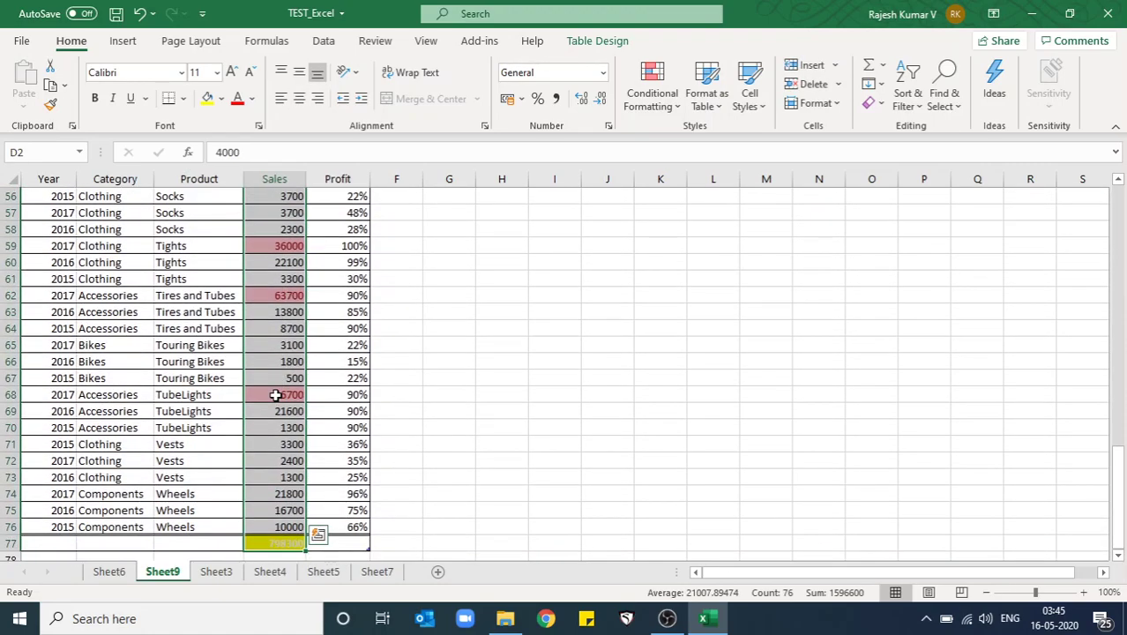
left_click(657, 102)
mouse_move(701, 363)
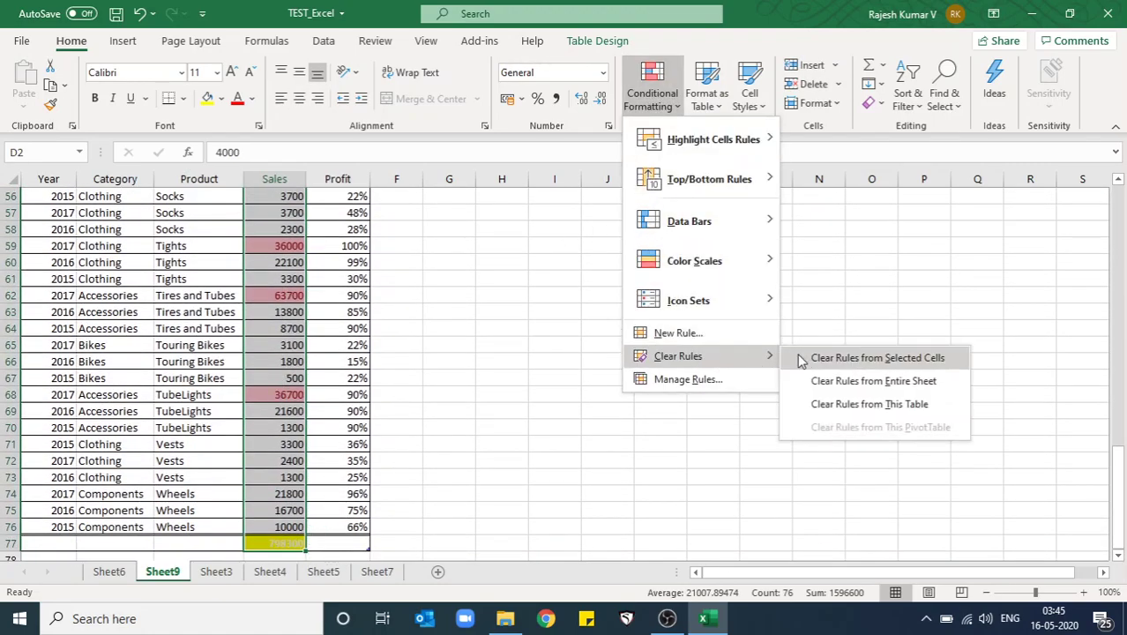
left_click(818, 354)
Create a Less Than highlight rule with the threshold 10000 for the Sales values in D2:D76.
key("Up")
key("Down")
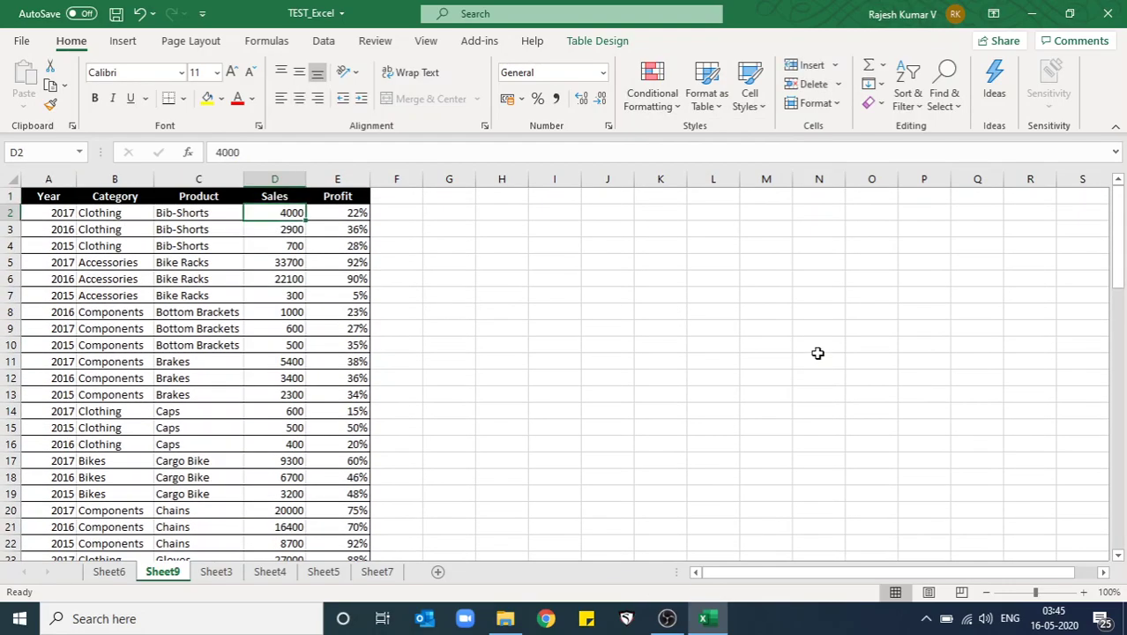
key("ctrl+shift+Down")
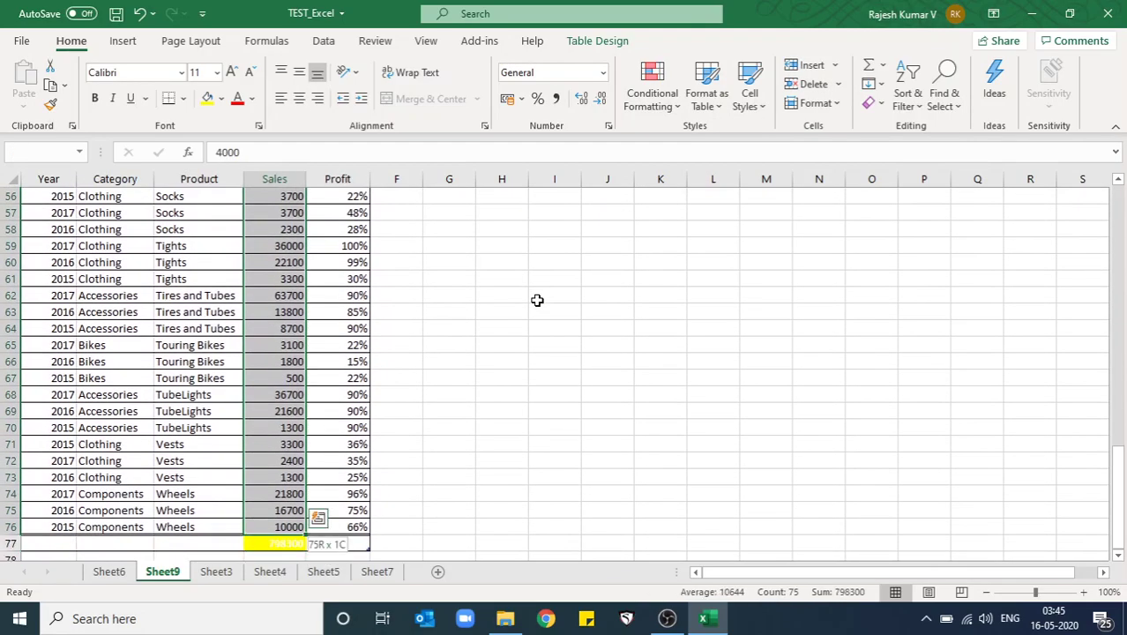
left_click(654, 107)
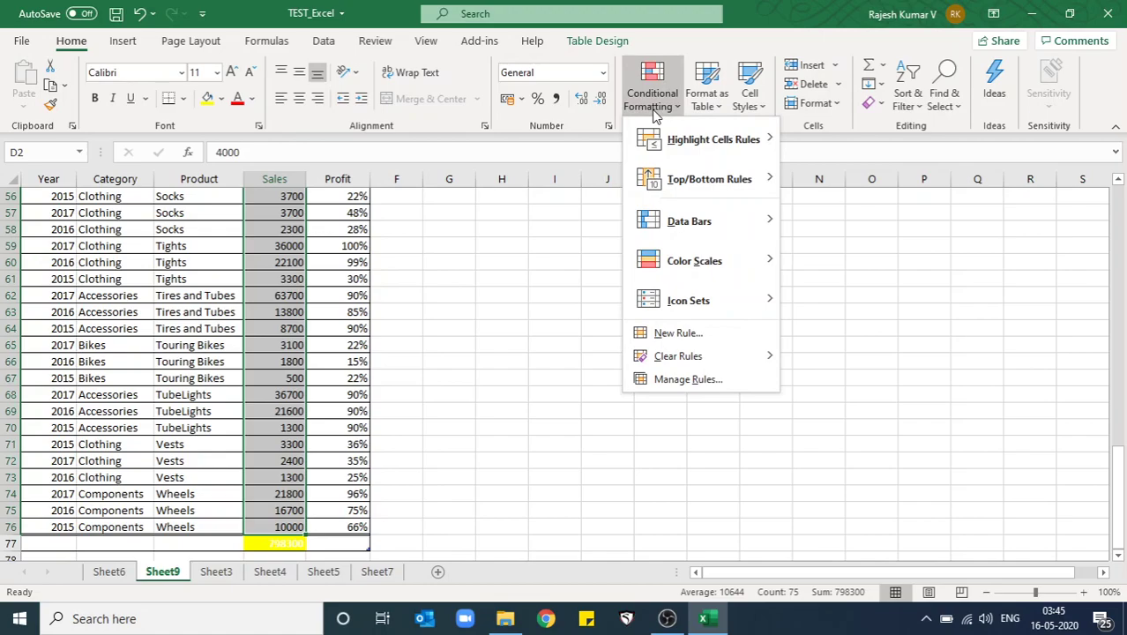
mouse_move(686, 139)
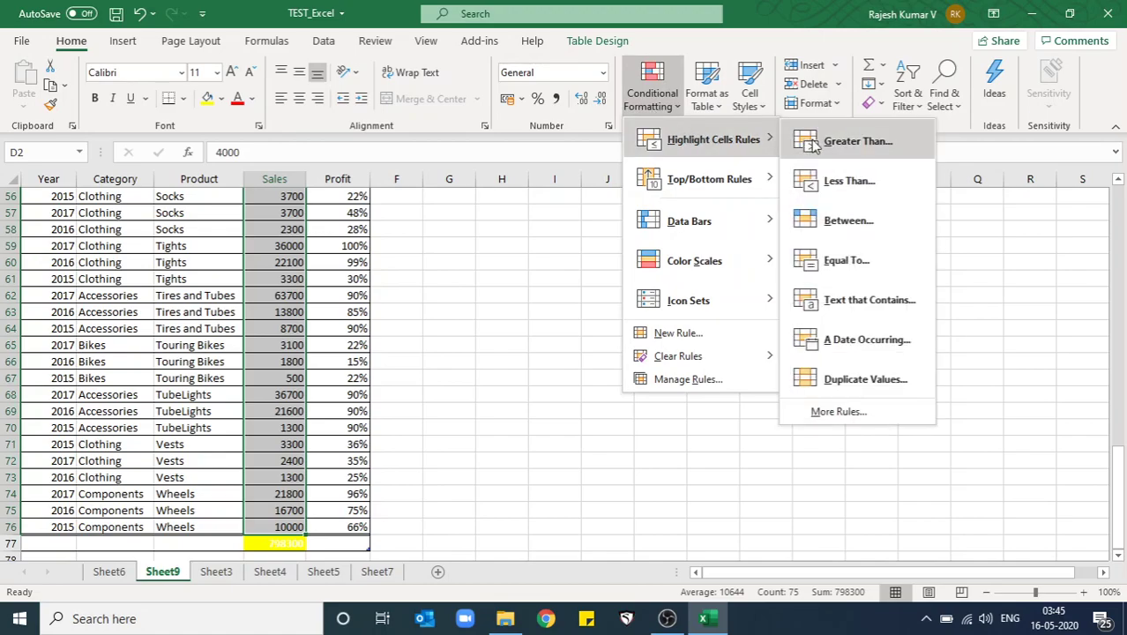
left_click(889, 178)
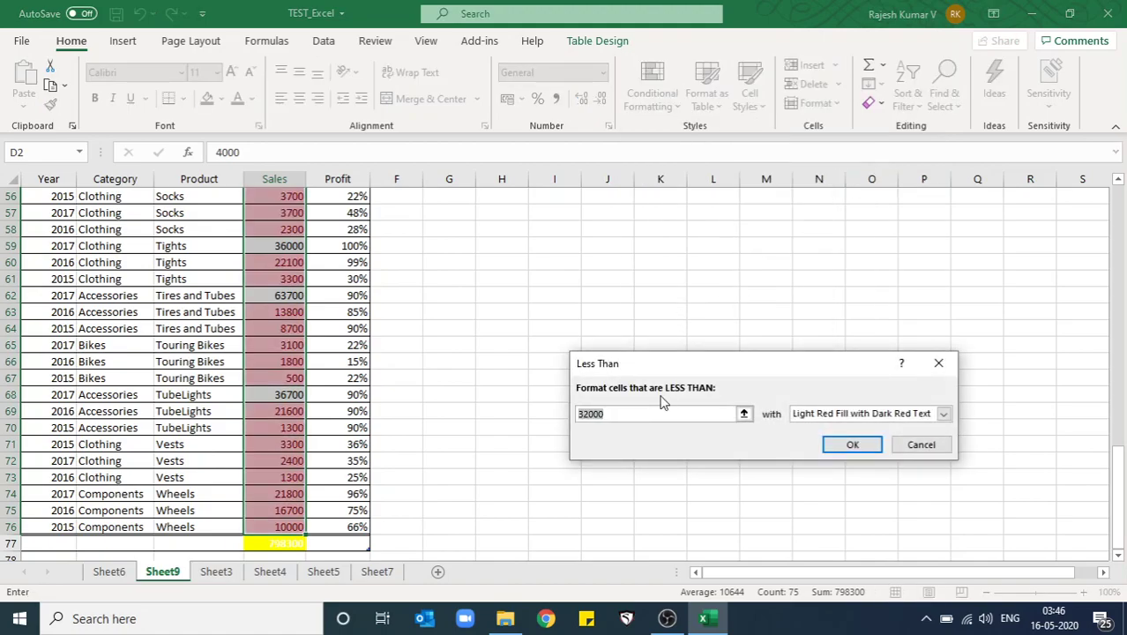
type("10000")
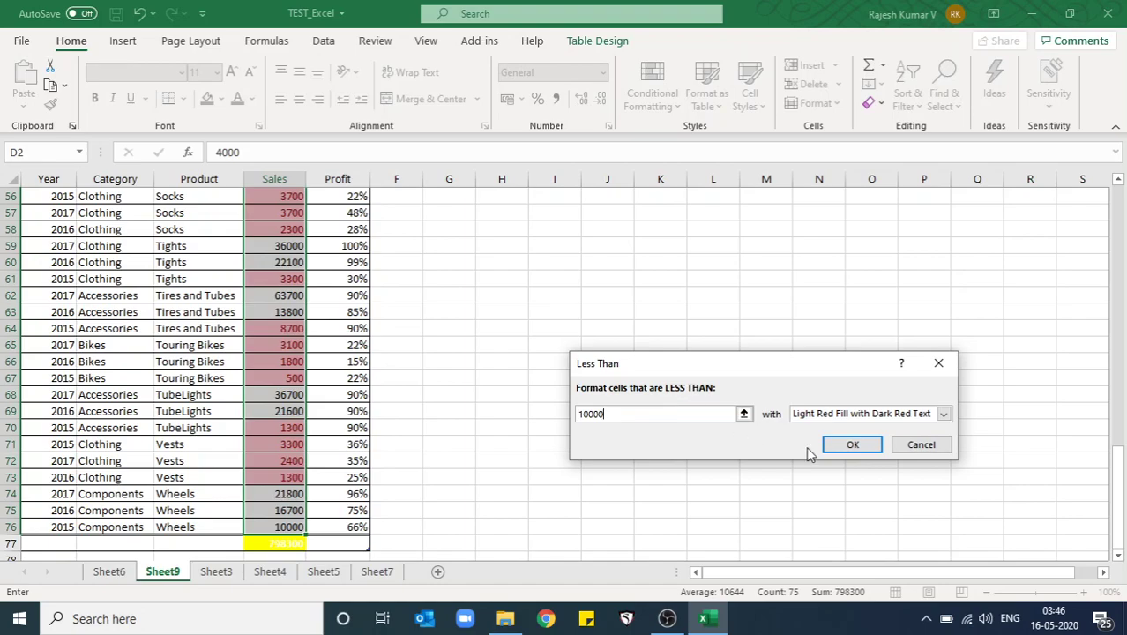
Format the cells matching the Less Than rule with Yellow Fill with Dark Yellow Text and apply the rule.
left_click(944, 416)
left_click(943, 416)
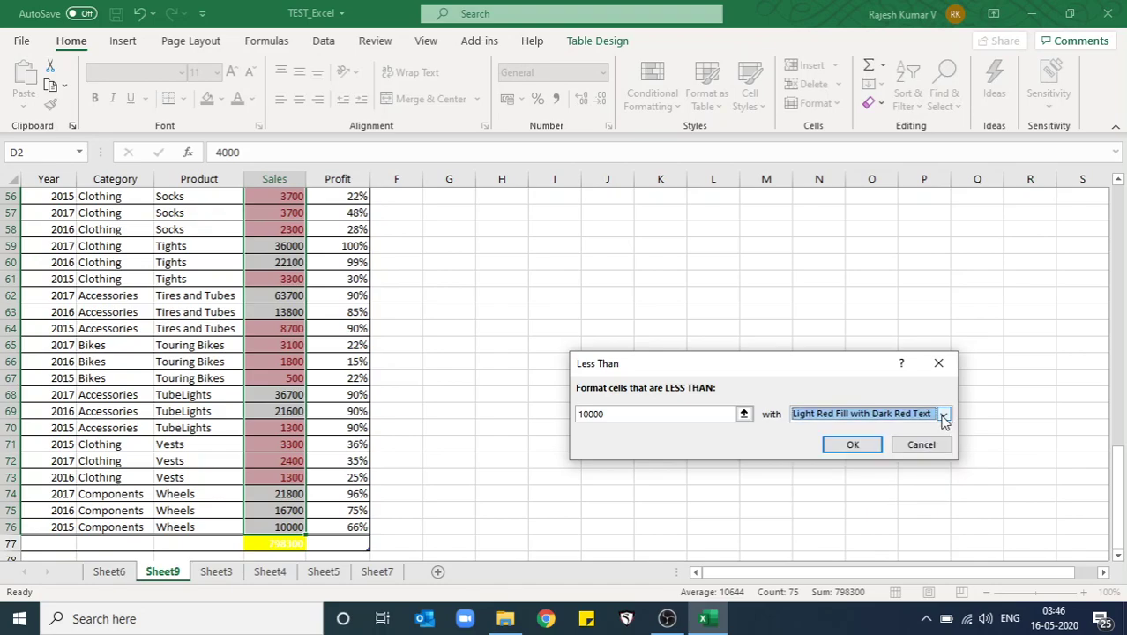
left_click(944, 417)
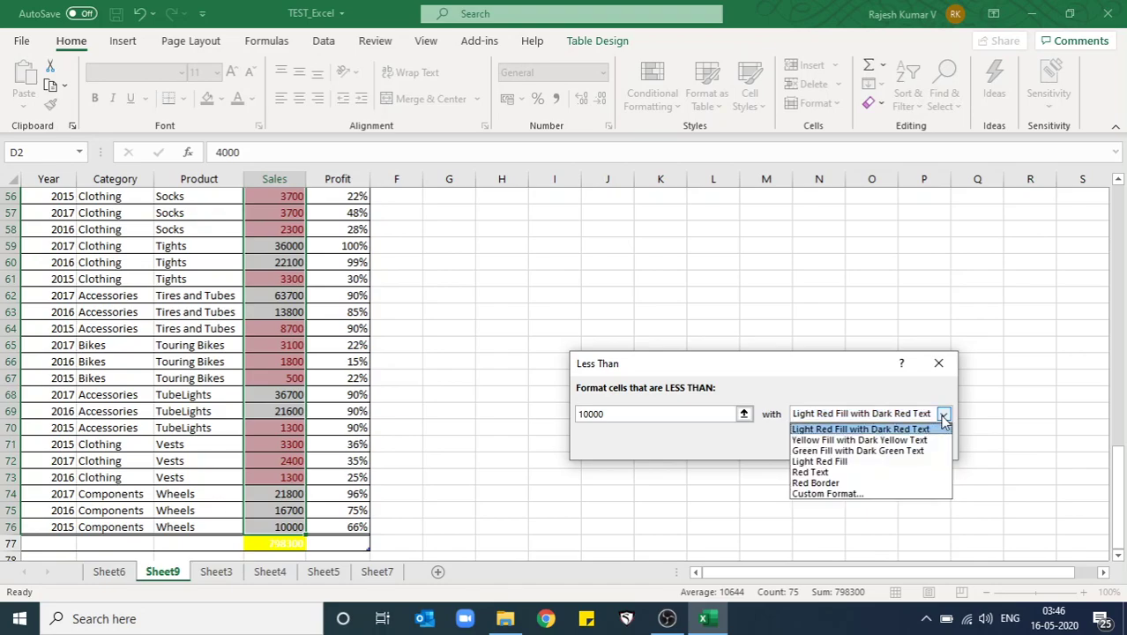
left_click(924, 441)
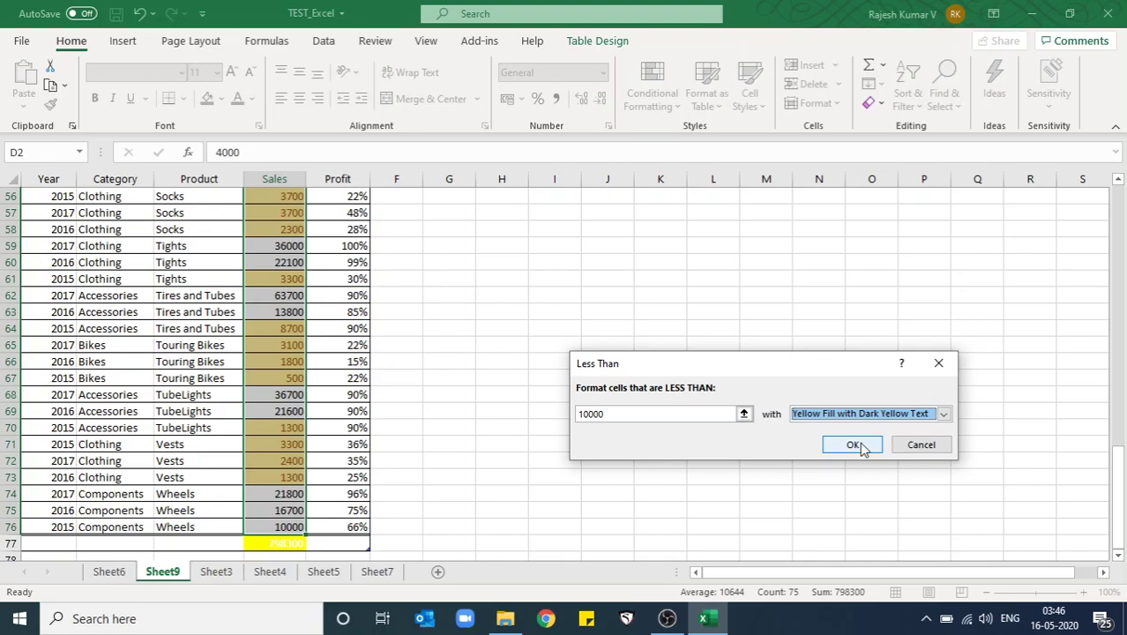
left_click(679, 414)
left_click(679, 415)
double_click(679, 415)
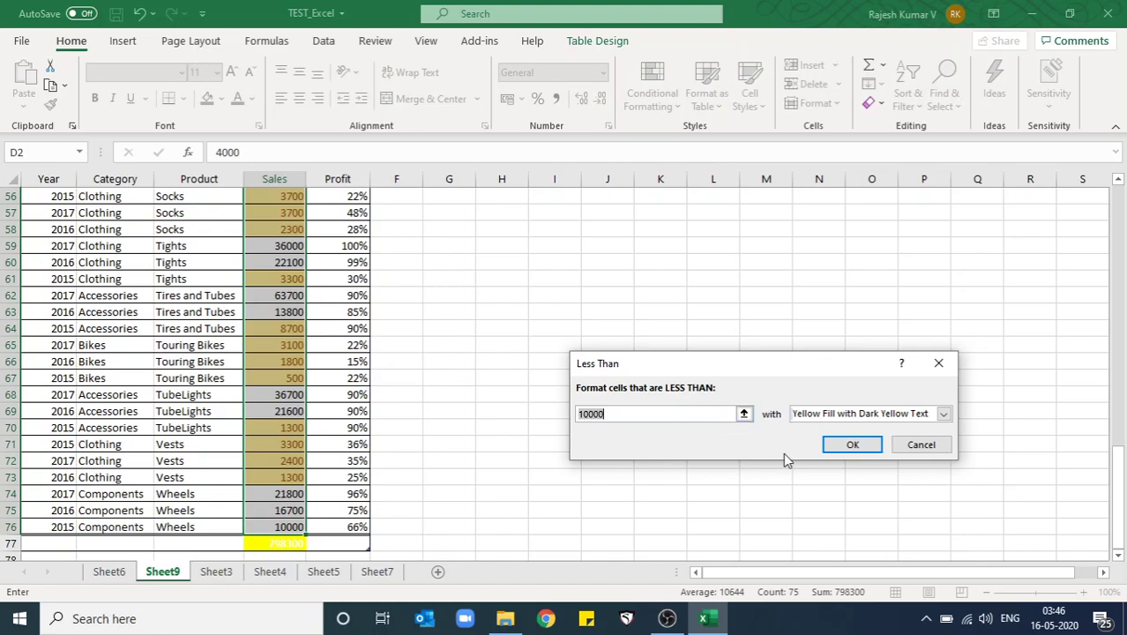
left_click(852, 447)
key("ctrl+Up")
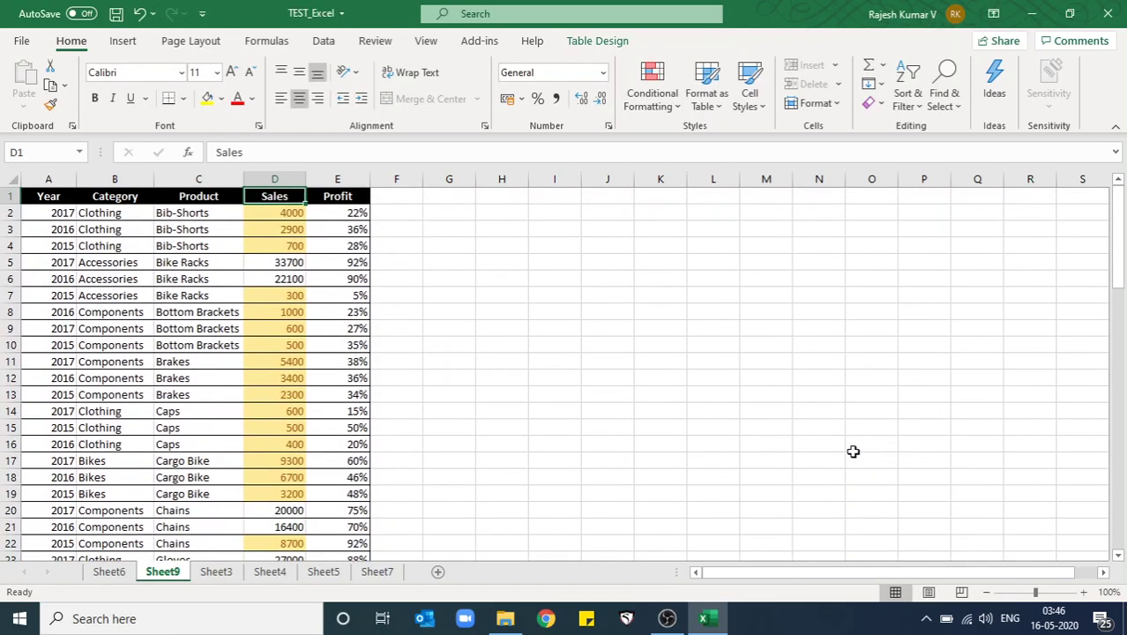
Examine which Sales values in the first rows of the table are highlighted by the Less Than rule.
key("Down")
key("Down")
key("Down")
key("Down")
key("Down")
key("Down")
key("Down")
key("Down")
key("Down")
key("Down")
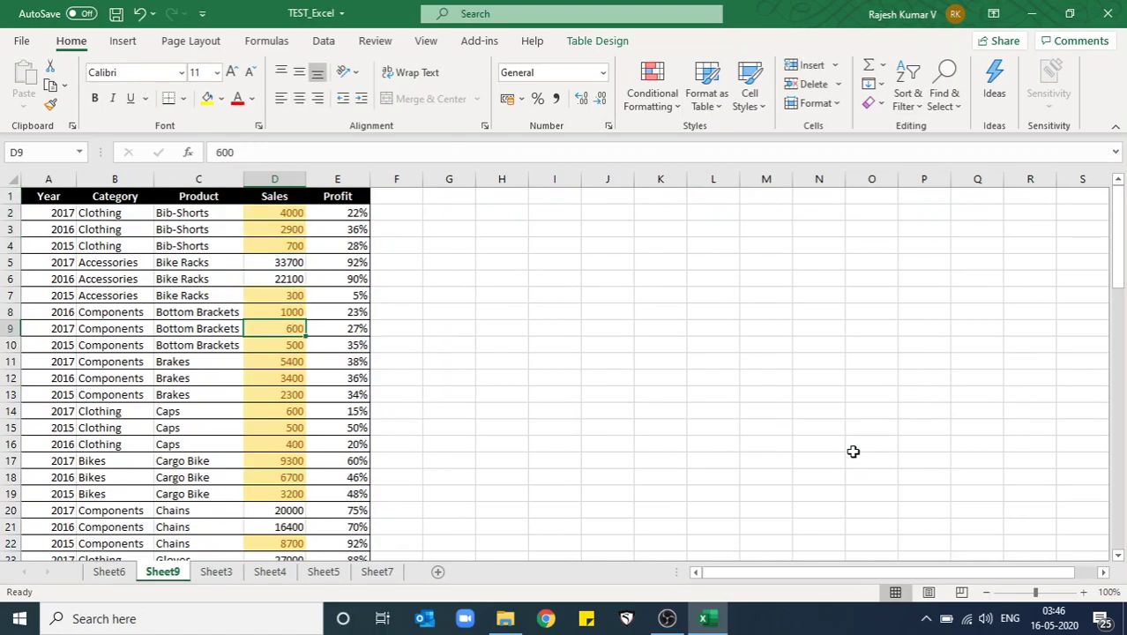
key("Down")
key("Down")
key("Down")
key("Down")
key("Down")
key("Down")
key("Up")
key("Up")
key("Up")
key("Up")
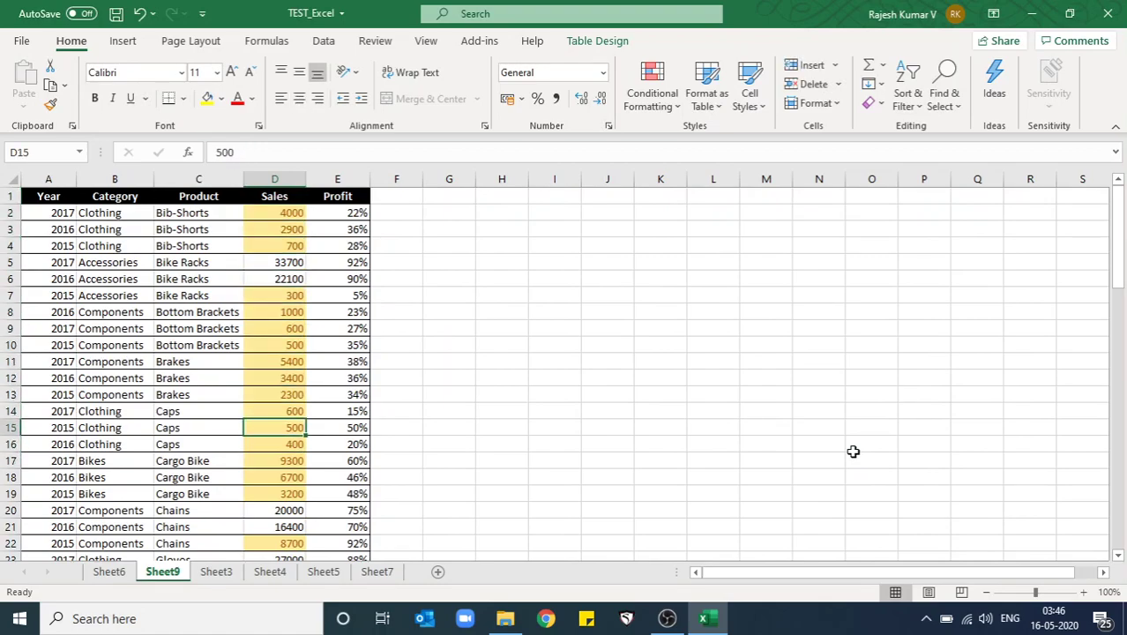
key("Up")
key("Up")
key("Up")
key("Up")
key("Up")
key("Up")
key("Up")
key("Up")
key("Up")
key("Up")
key("Up")
Clear the conditional formatting rules from the Sales cells D2:D76 and return to the first Sales value.
key("ctrl+shift+Down")
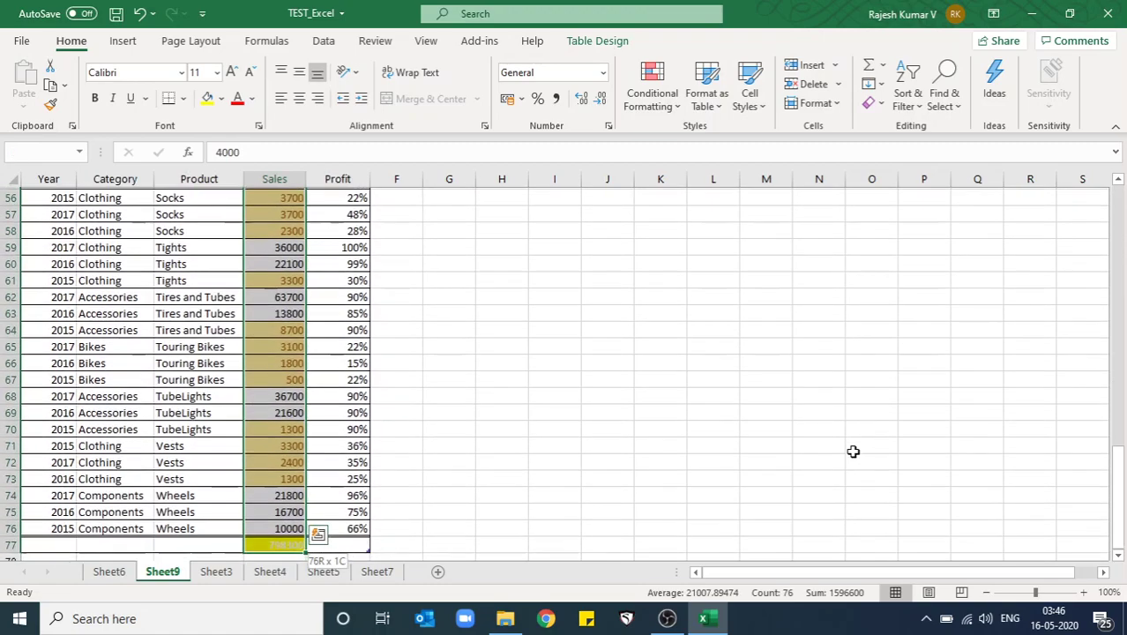
left_click(653, 99)
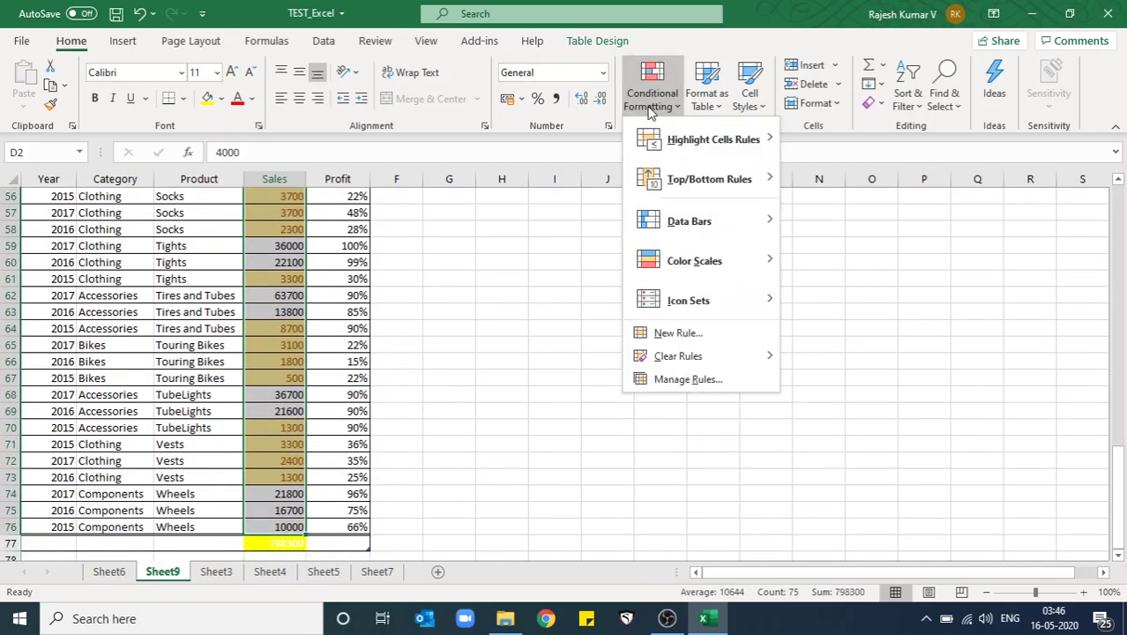
mouse_move(678, 355)
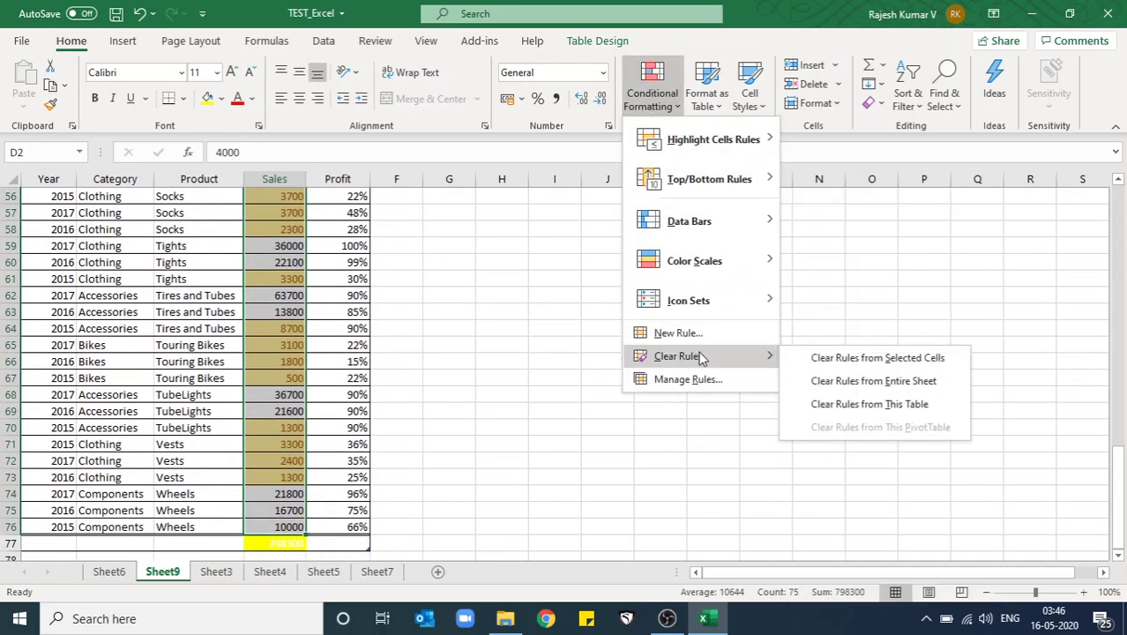
left_click(829, 357)
key("ctrl+Up")
key("Down")
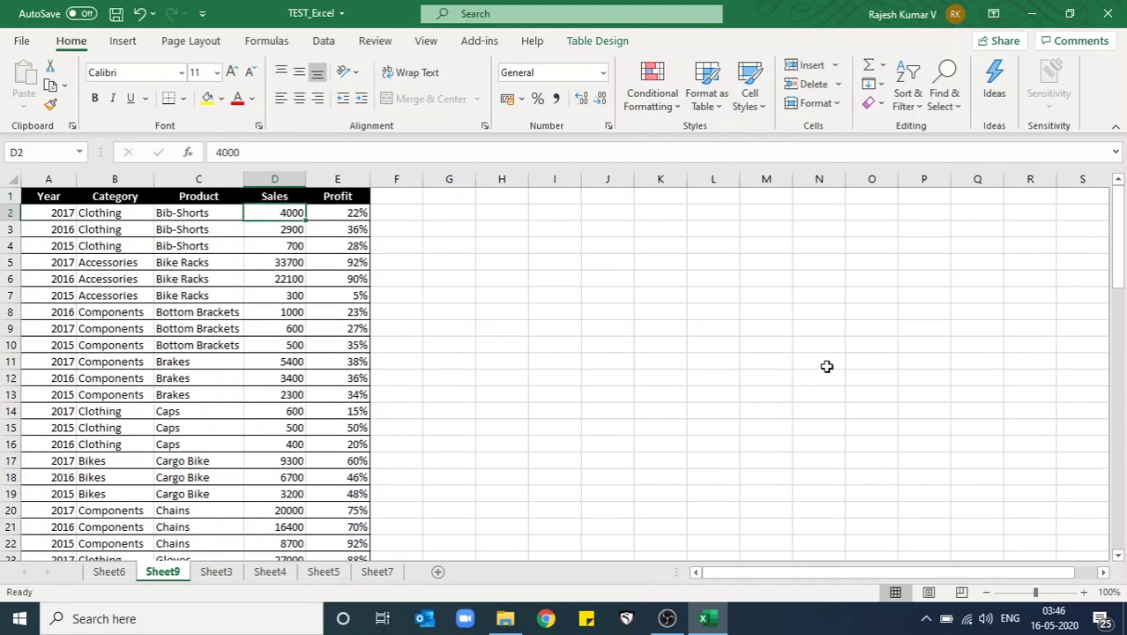
left_click(653, 97)
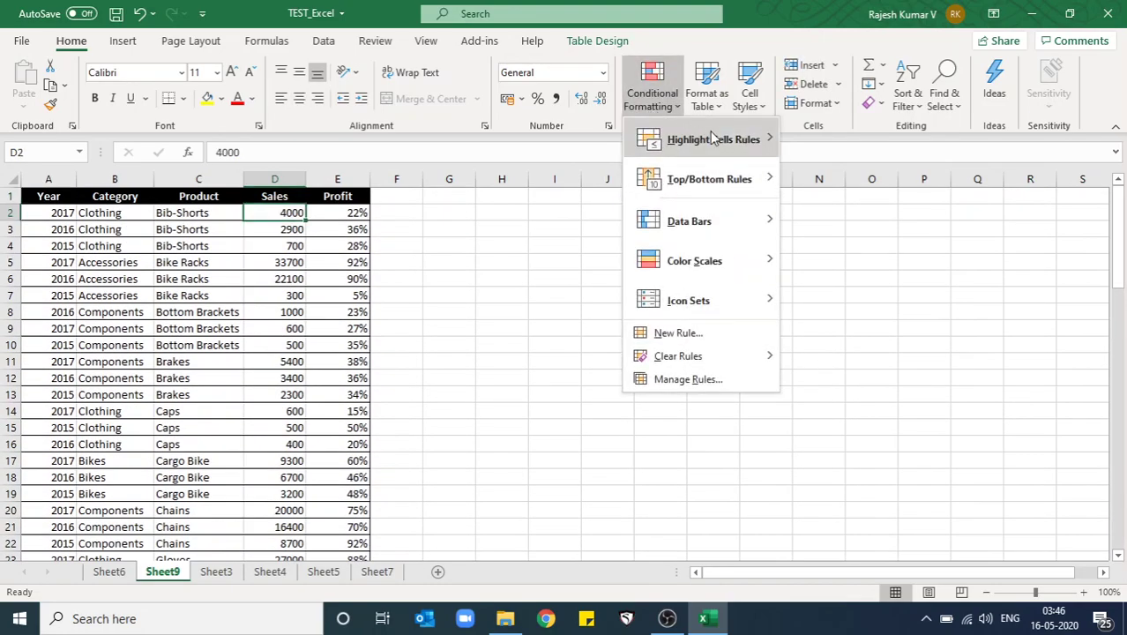
mouse_move(721, 141)
key("Escape")
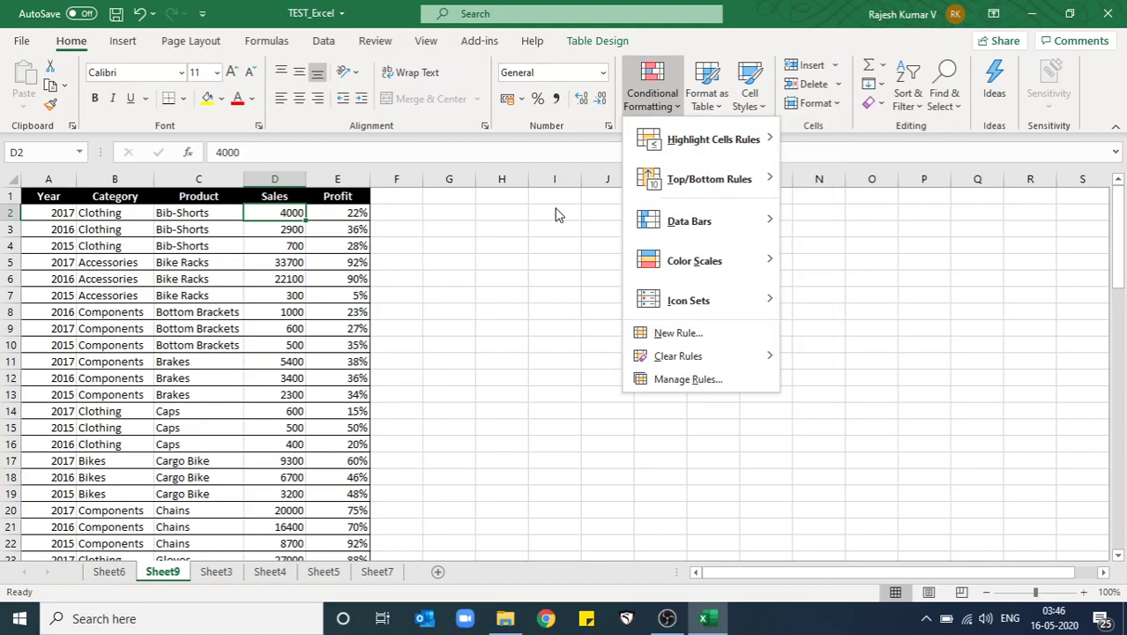
key("Escape")
Create a Between highlight rule for the Sales values in D2:D76 with the limits 10000 and 15000.
key("ctrl+shift+Down")
key("shift+Up")
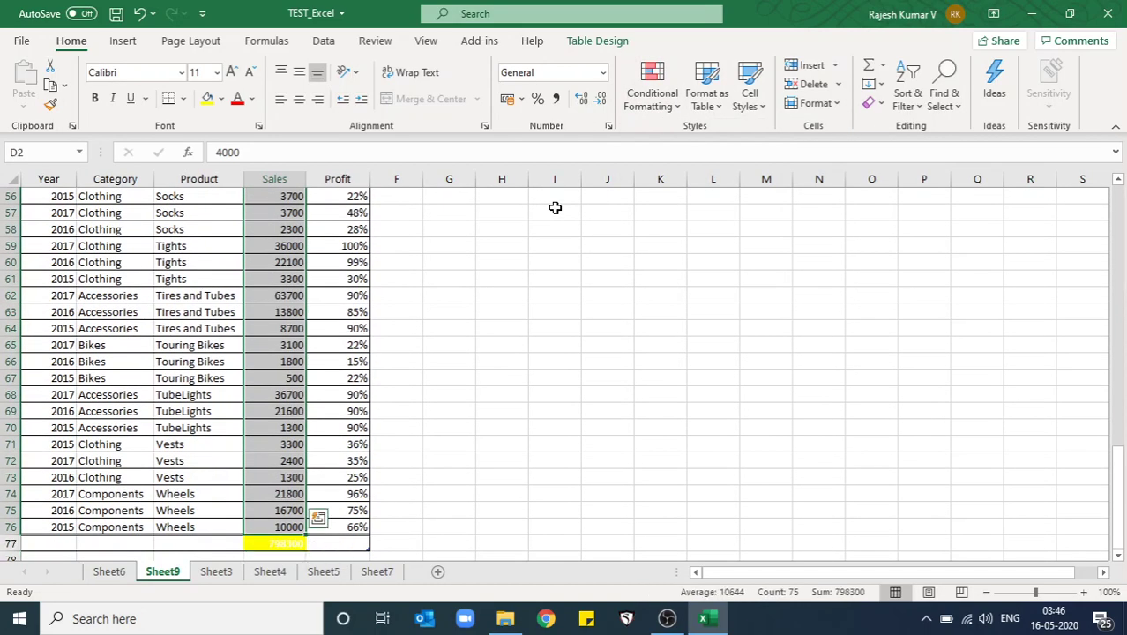
left_click(653, 95)
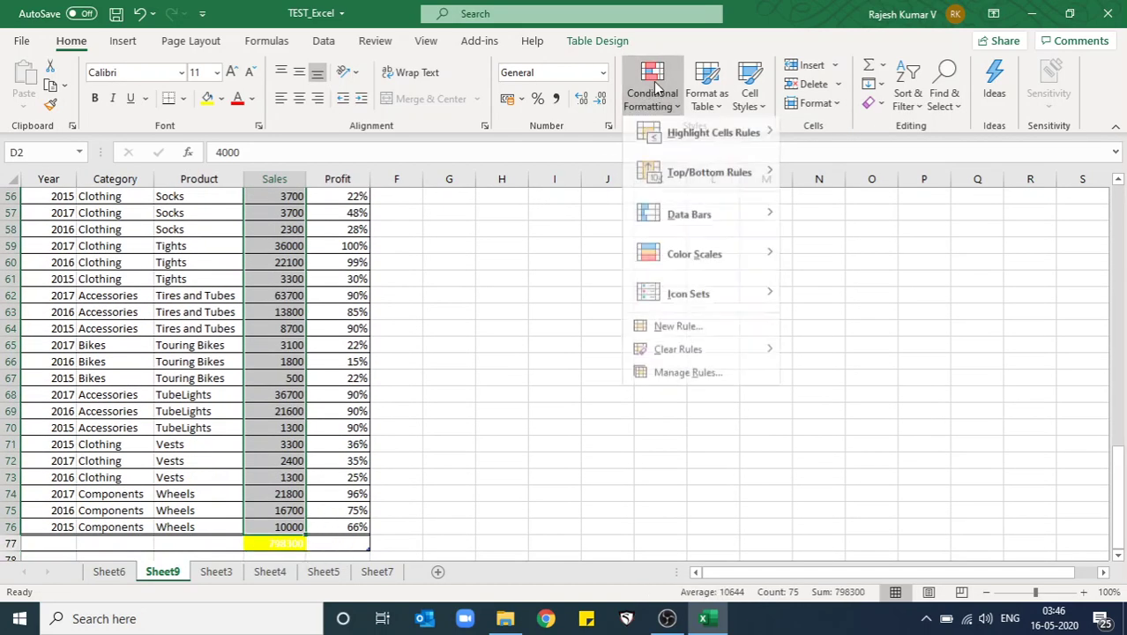
mouse_move(714, 142)
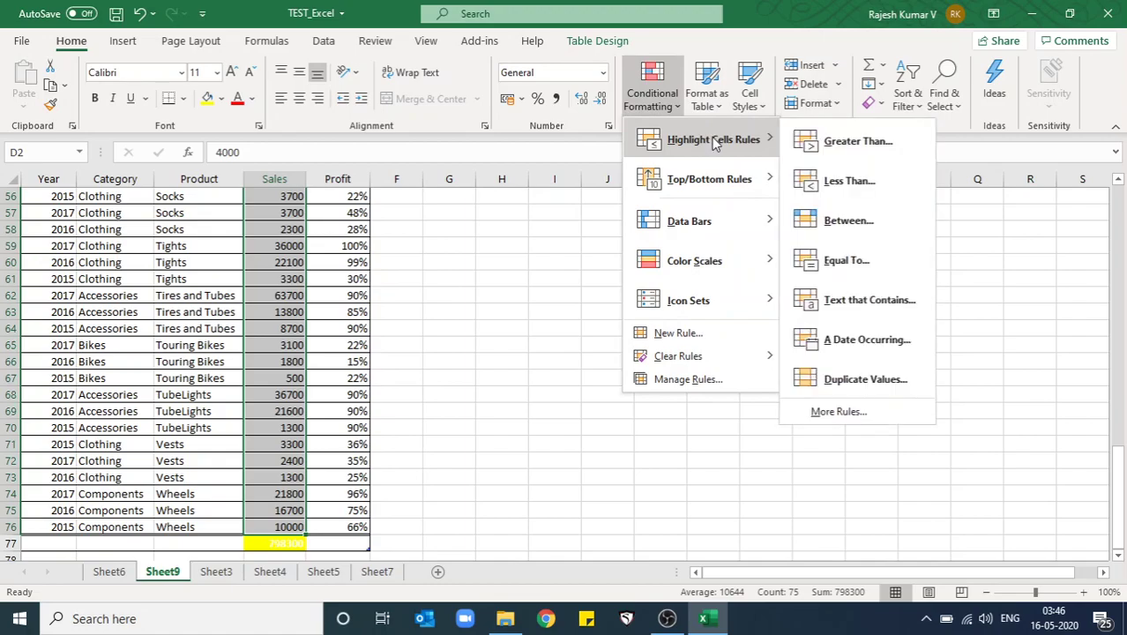
left_click(874, 219)
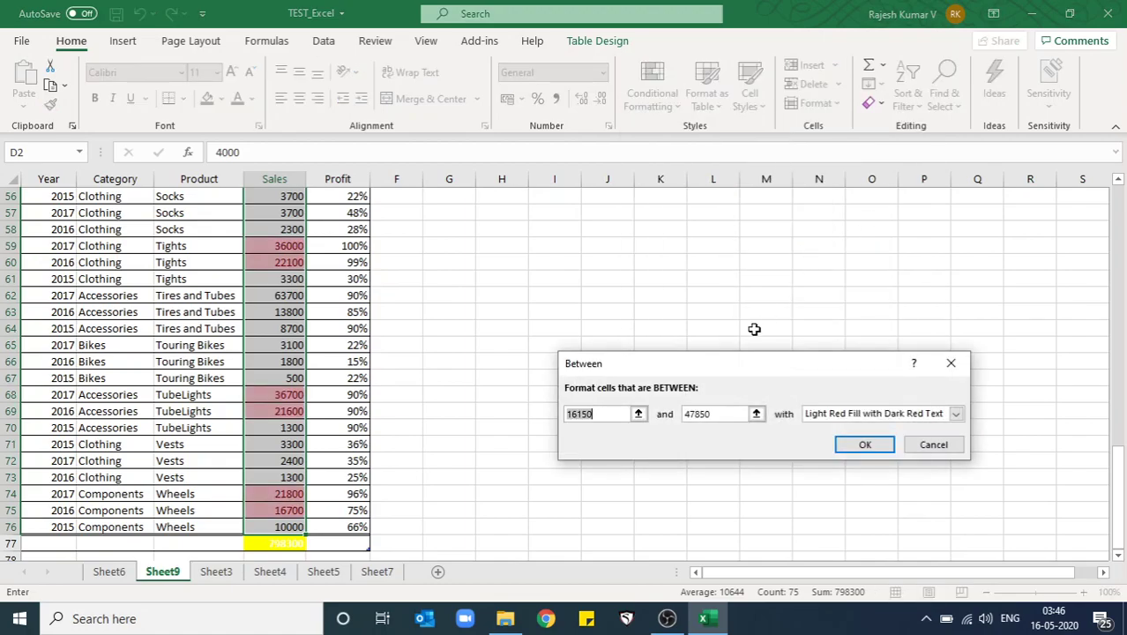
type("1000")
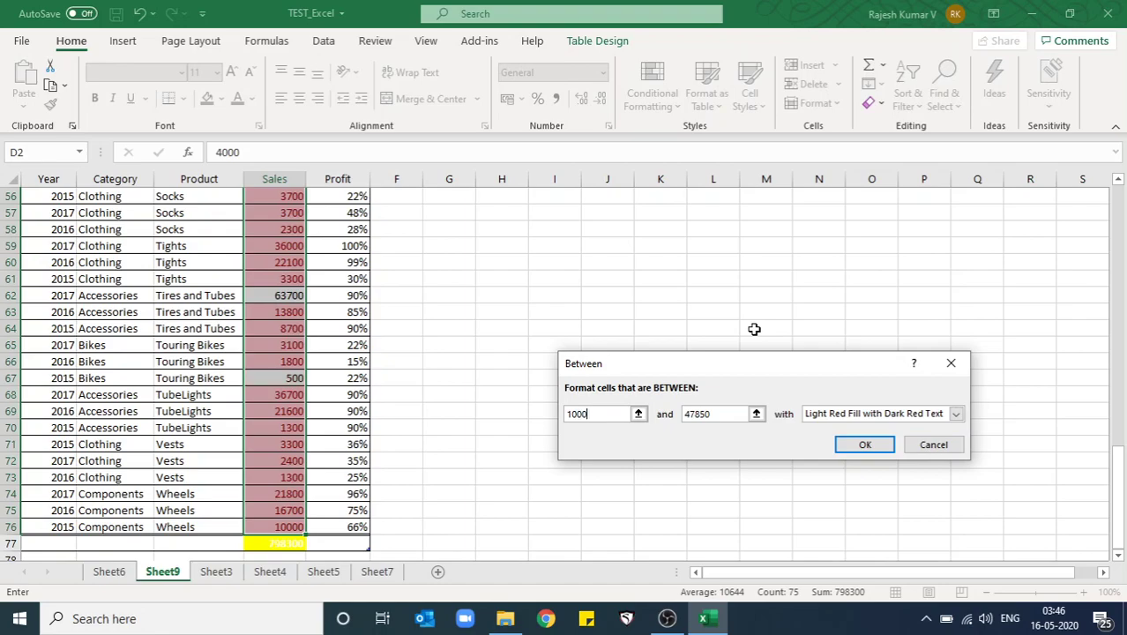
type("0")
key("Tab")
type("1500")
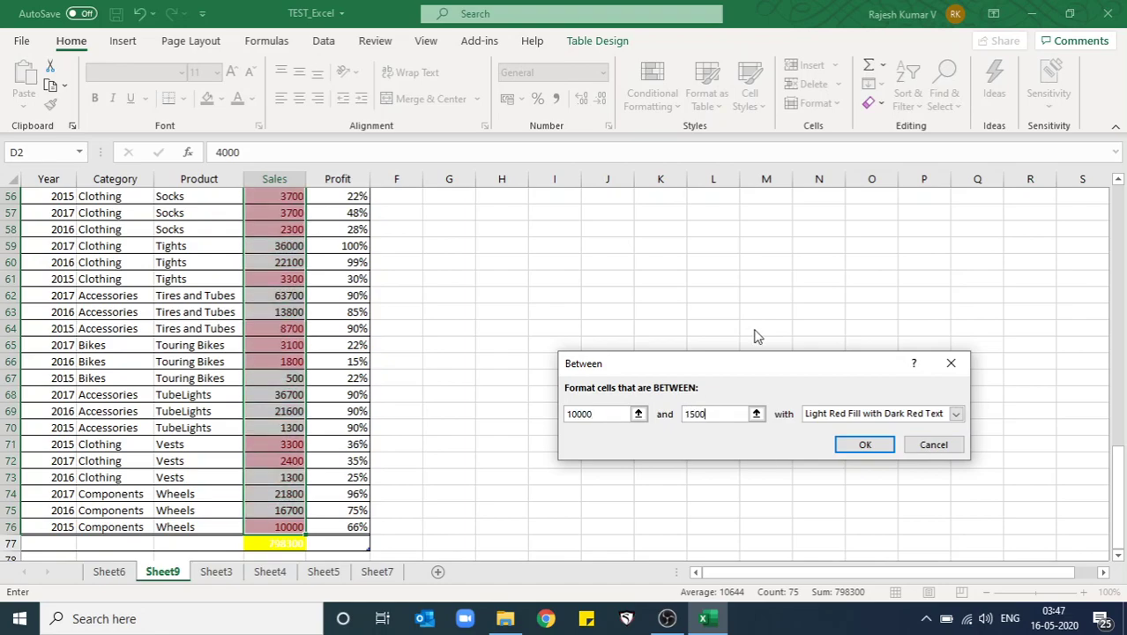
type("0")
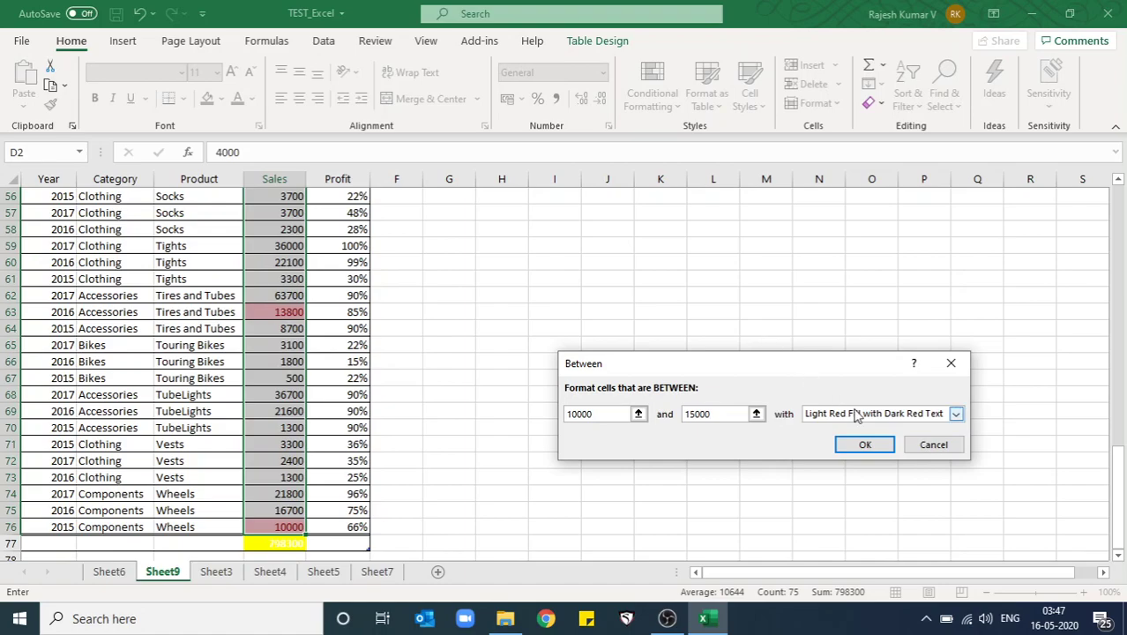
Format the cells matching the Between rule with Green Fill with Dark Green Text and apply the rule.
left_click(956, 414)
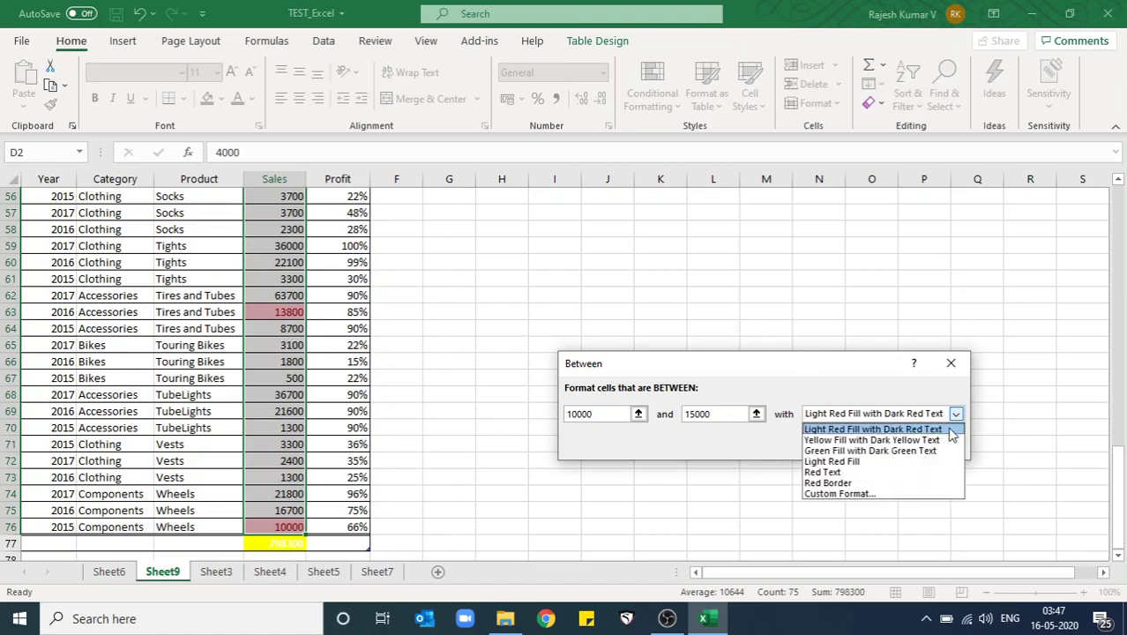
left_click(942, 451)
left_click(864, 447)
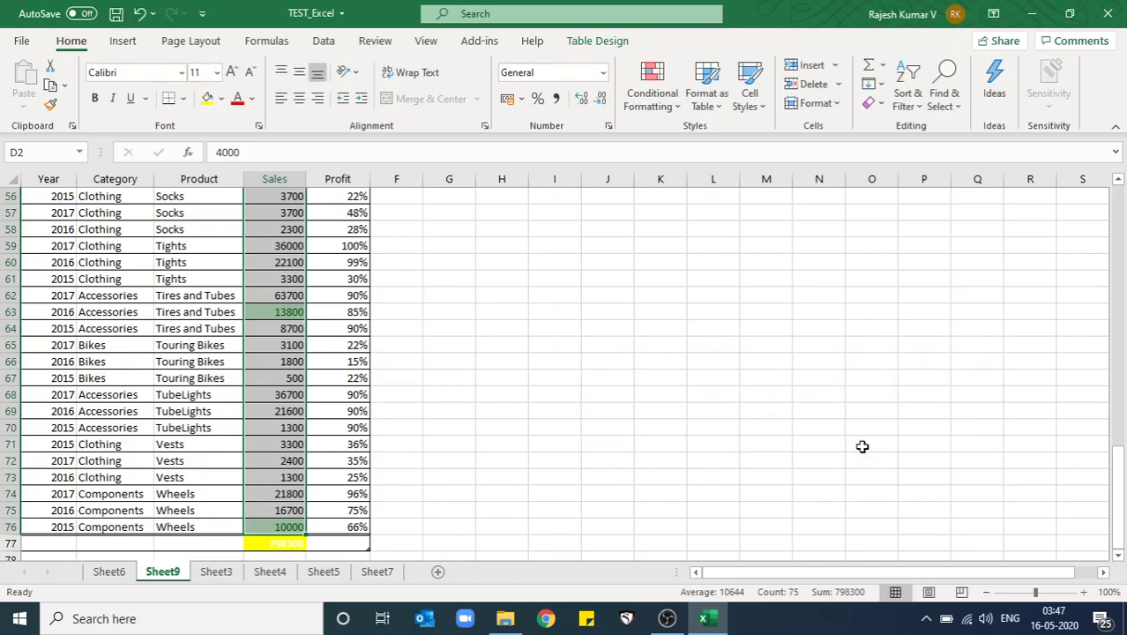
Examine which Sales values from the header down to row 48 are highlighted by the Between rule.
key("Up")
key("Down")
key("Down")
key("Down")
key("Down")
key("Down")
key("Down")
key("Down")
key("Down")
key("Down")
key("Down")
key("Down")
key("Down")
key("Down")
key("Down")
key("Down")
key("Down")
key("Down")
key("Down")
key("Down")
key("Down")
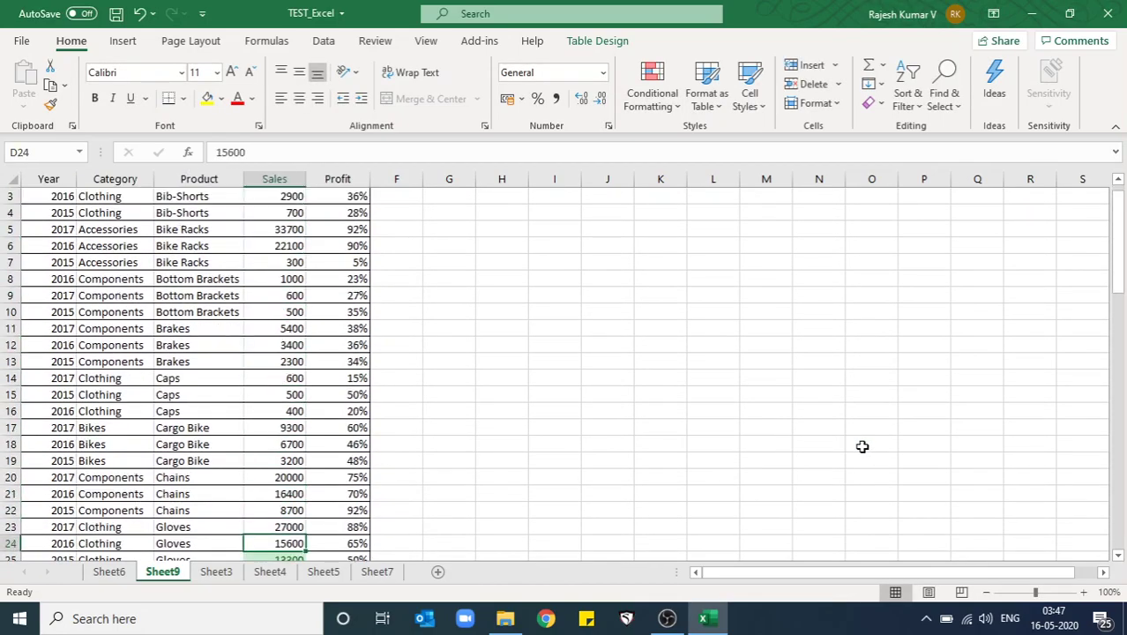
key("Down")
key("Down")
key("Down")
key("Down")
key("Down")
key("Down")
key("Down")
key("Down")
key("Down")
key("Down")
key("Down")
key("Down")
key("Down")
key("Down")
key("Down")
key("Down")
key("Up")
key("Up")
key("Up")
key("Up")
key("Up")
key("Up")
key("Up")
key("Up")
key("Up")
key("Up")
key("Up")
key("Up")
key("Up")
key("Down")
key("Down")
key("Down")
key("Down")
key("Down")
key("Down")
key("Down")
key("Down")
key("Down")
key("Down")
key("Down")
key("Down")
key("Down")
key("Down")
key("Down")
key("Down")
key("Down")
key("Down")
key("Down")
key("Down")
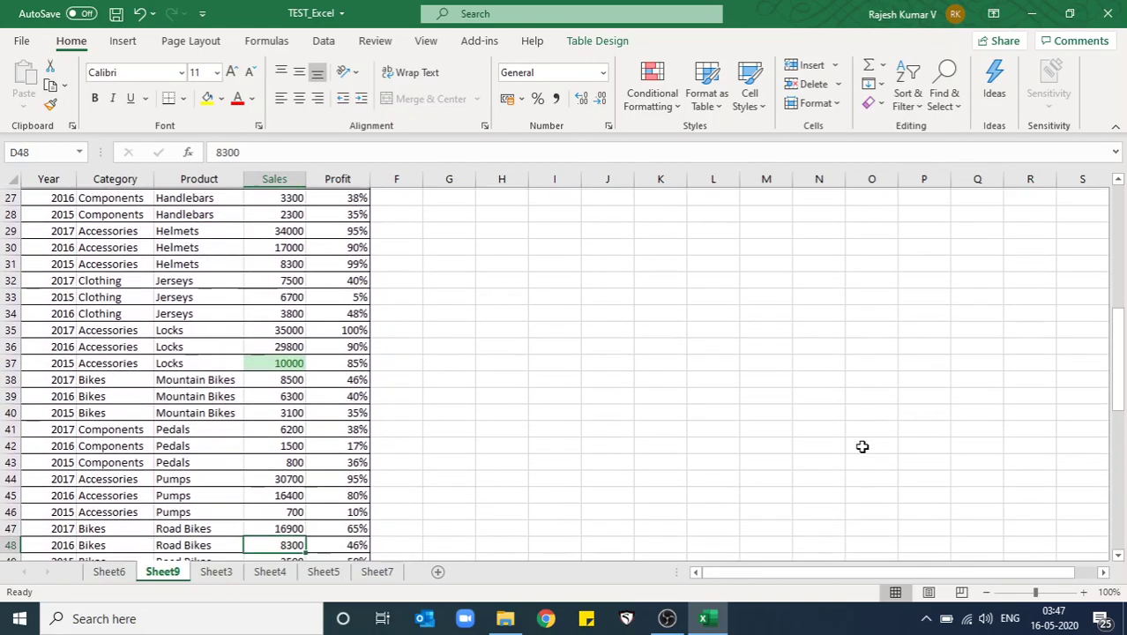
Select the Sales values D2:D76 and clear the Between rule from the selected cells.
key("ctrl+Up")
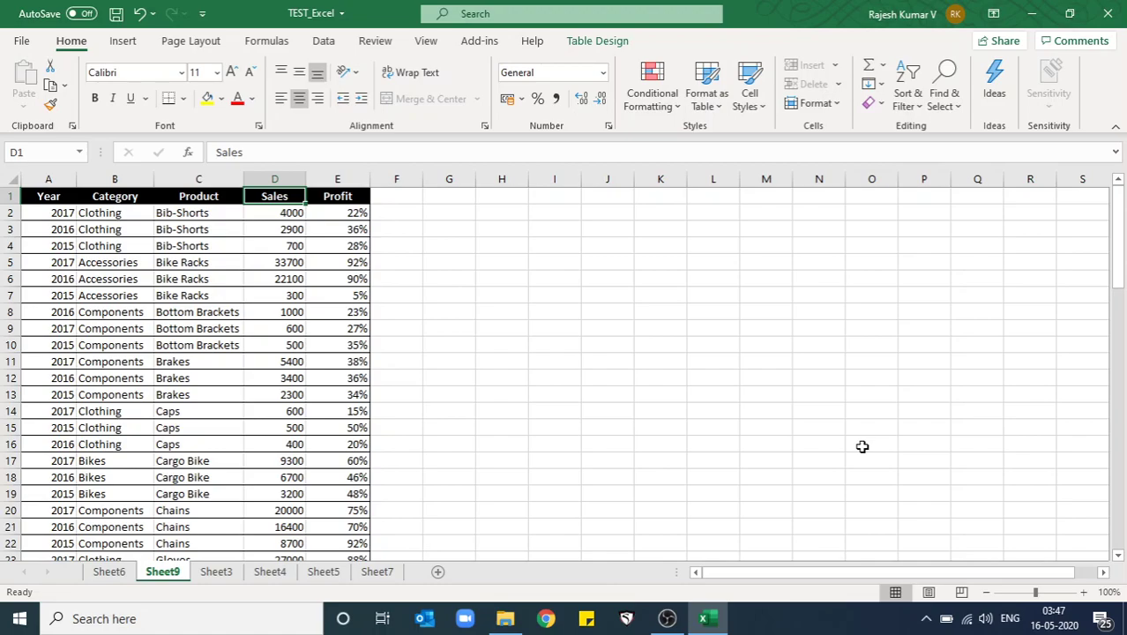
key("Down")
key("ctrl+shift+Down")
key("shift+Up")
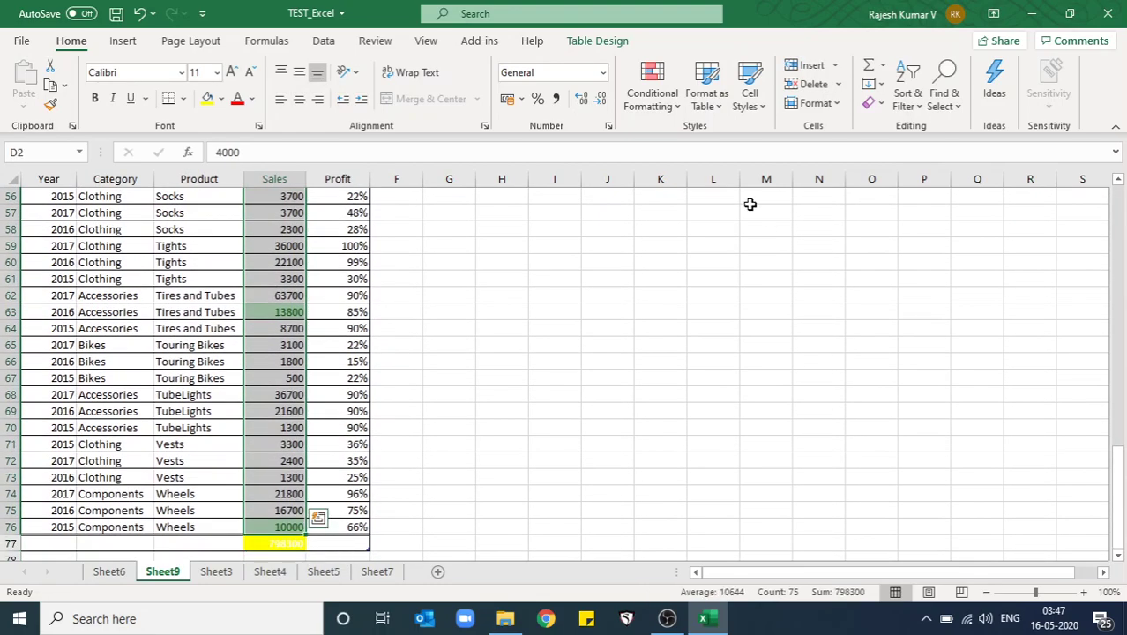
left_click(653, 88)
mouse_move(705, 141)
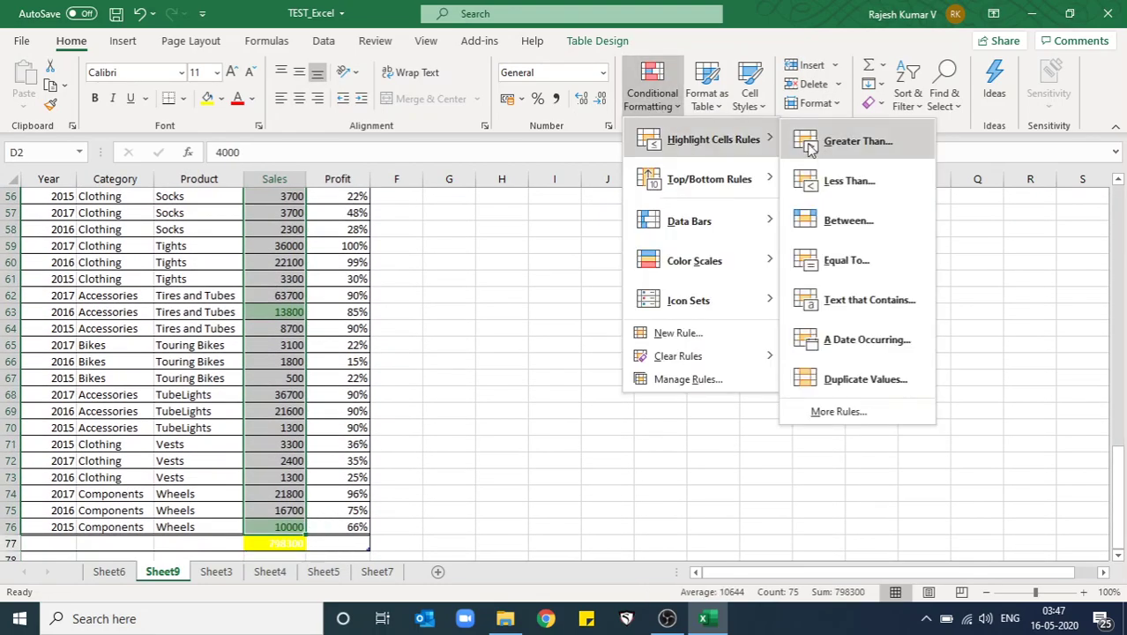
mouse_move(769, 360)
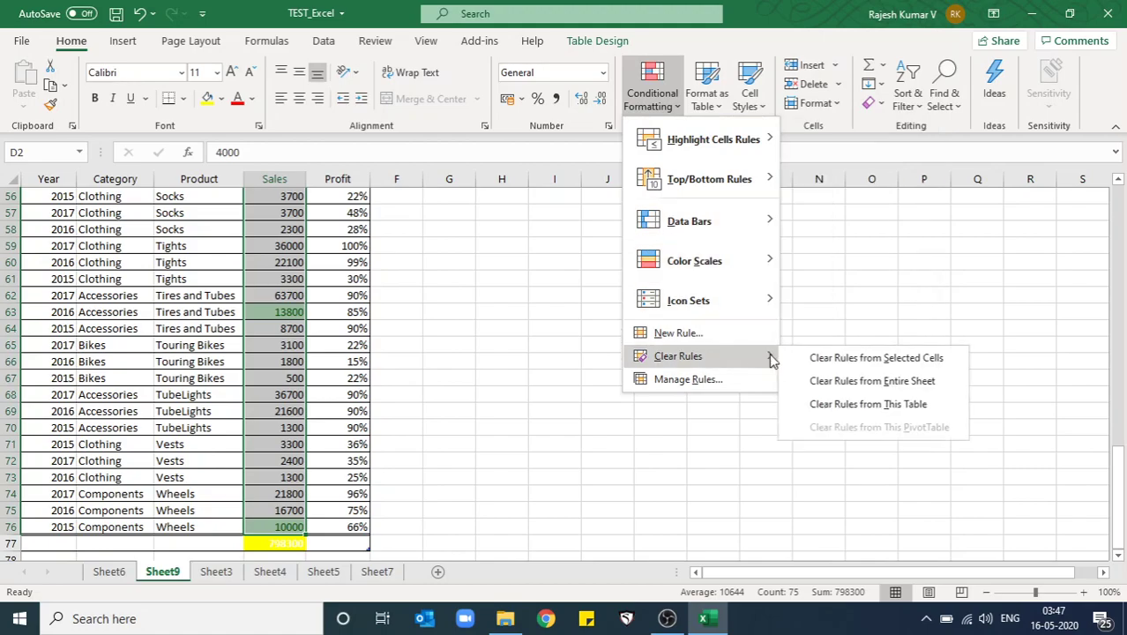
left_click(843, 357)
left_click(651, 104)
mouse_move(760, 144)
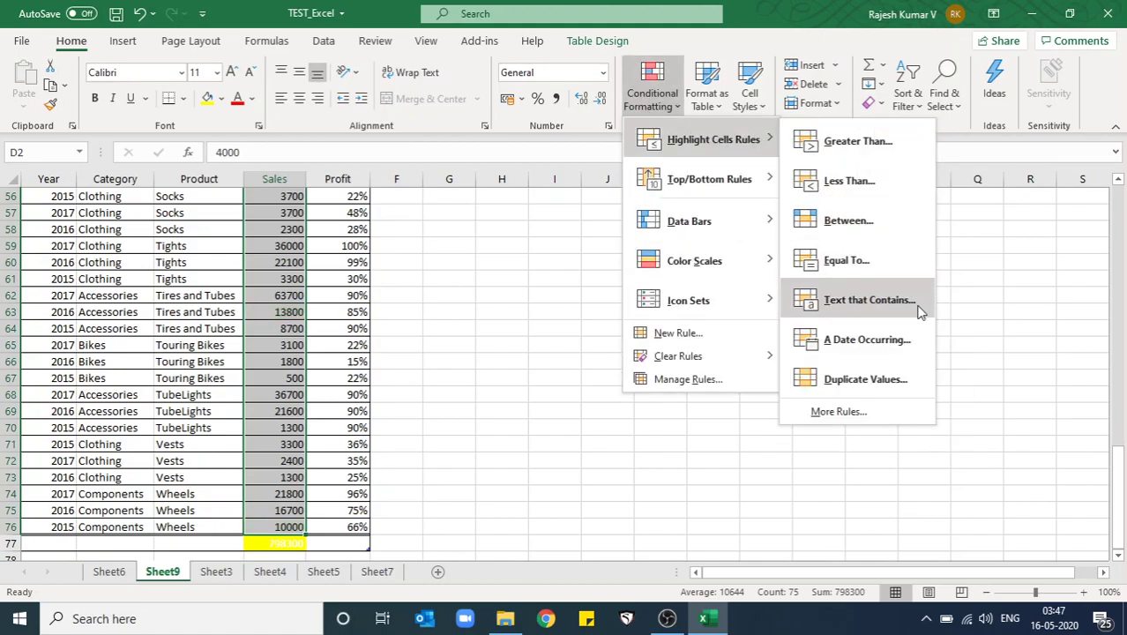
key("Escape")
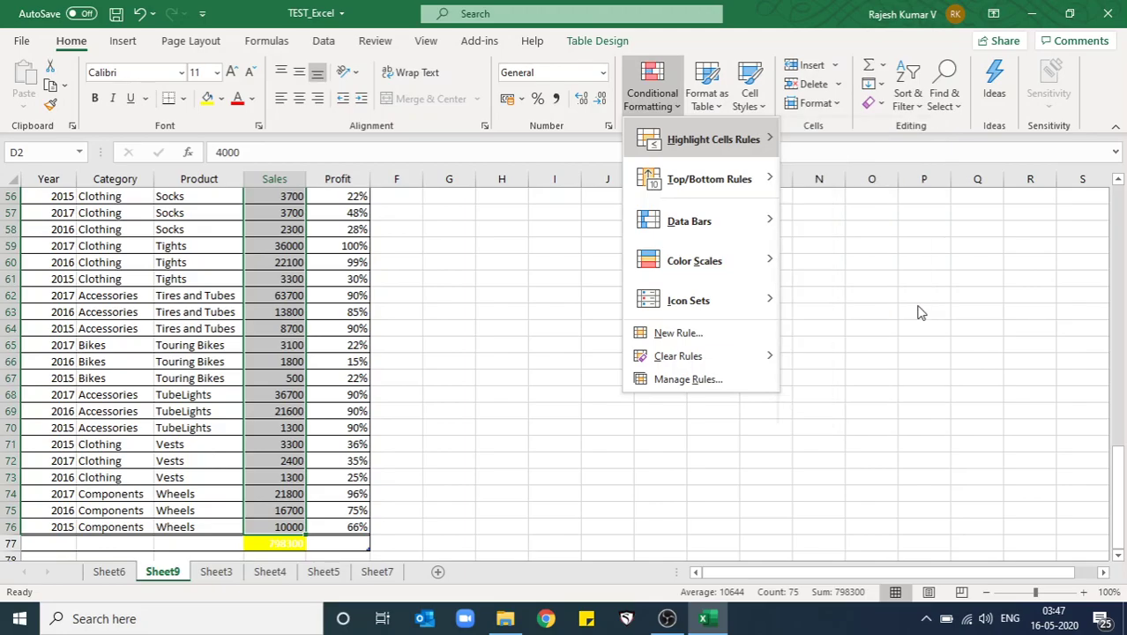
key("Escape")
Select all the Category values in B2:B76.
key("Left")
key("Left")
key("Up")
key("ctrl+Down")
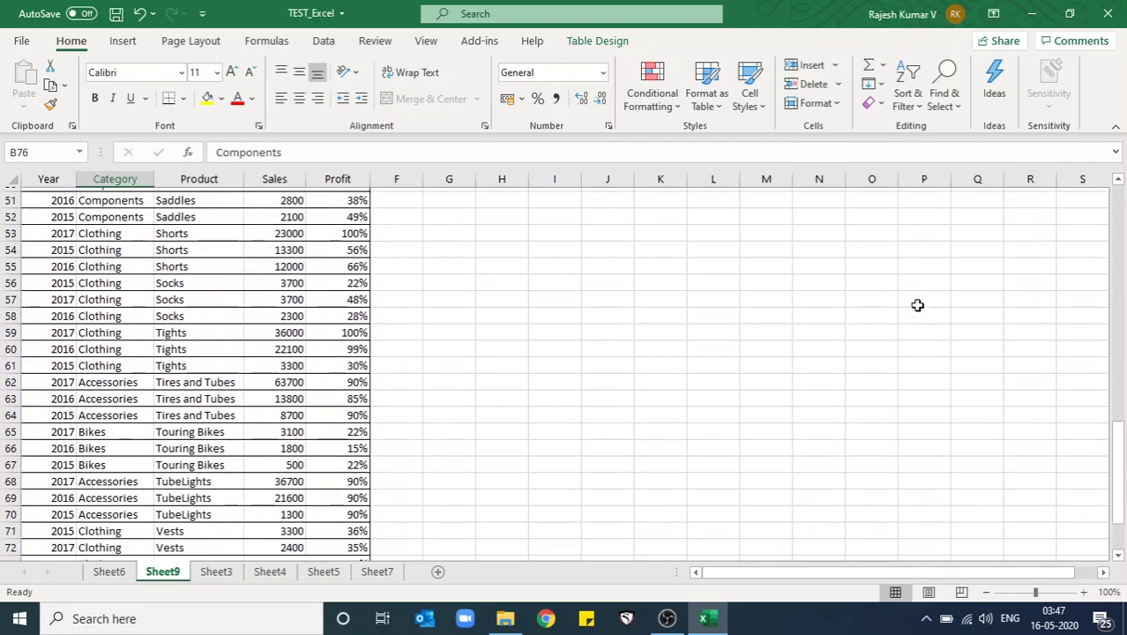
key("ctrl+Up")
key("Down")
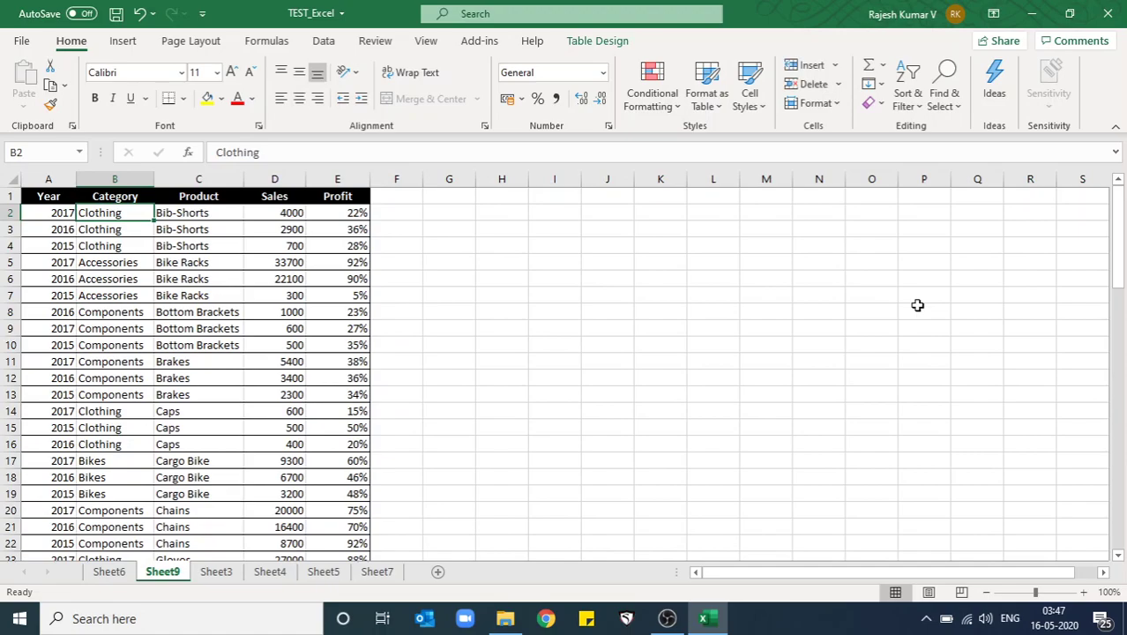
key("ctrl+shift+Down")
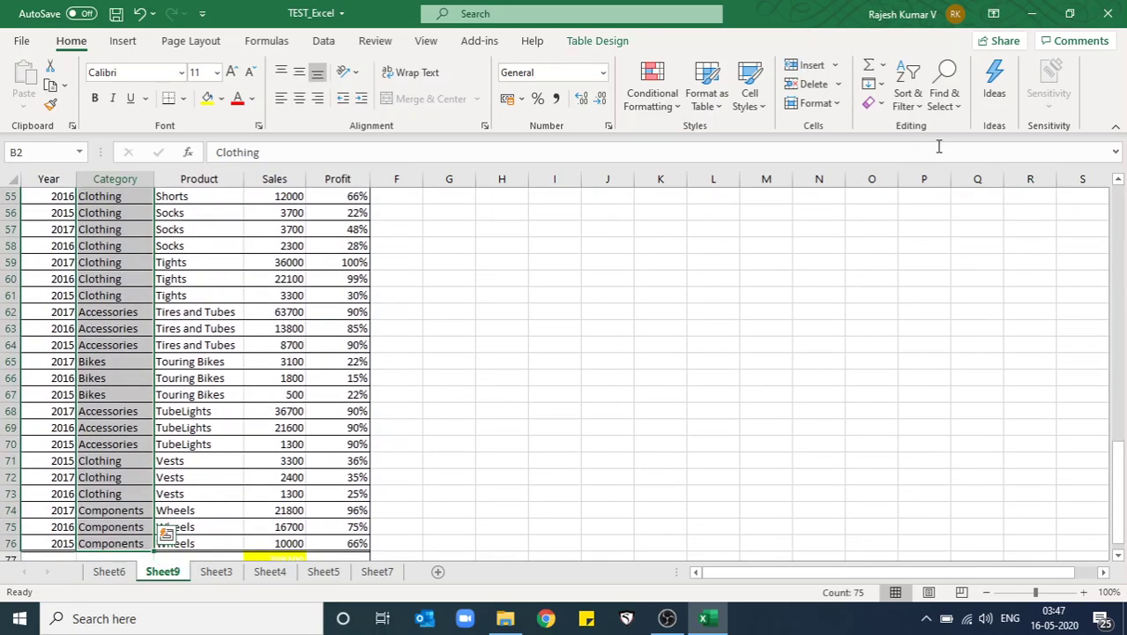
left_click(653, 96)
mouse_move(697, 139)
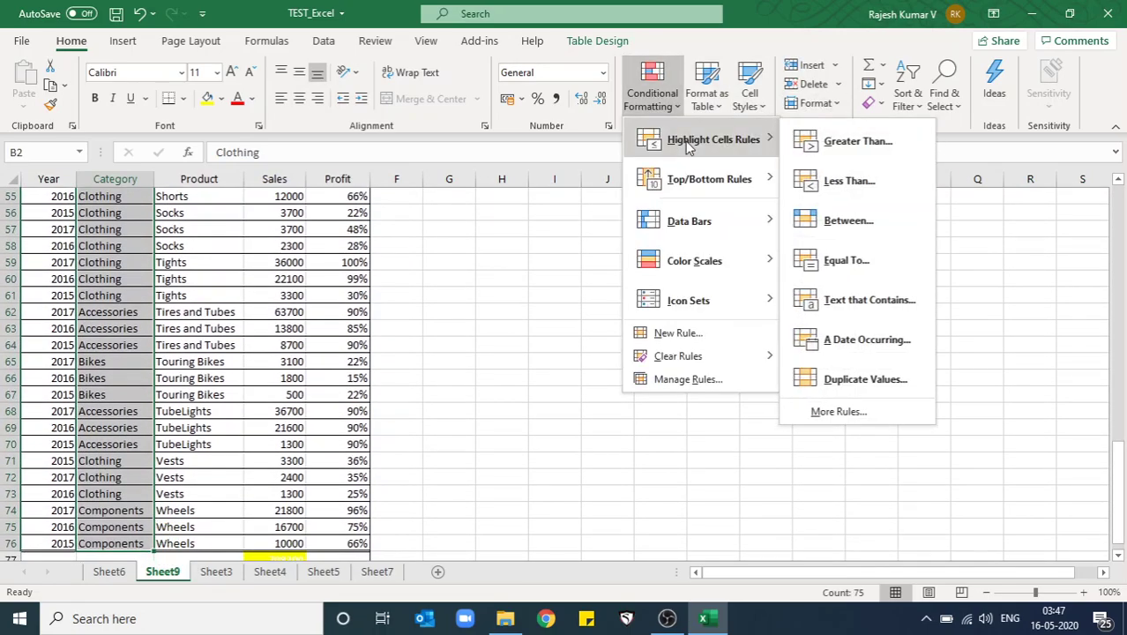
left_click(874, 297)
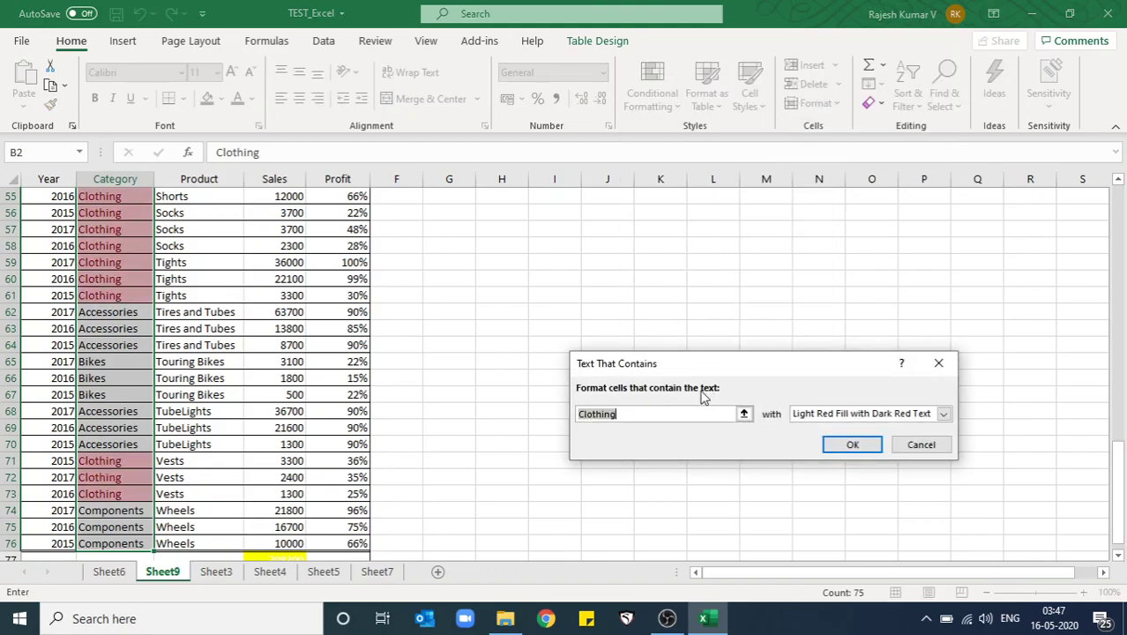
left_click(666, 417)
key("shift+Home")
key("Escape")
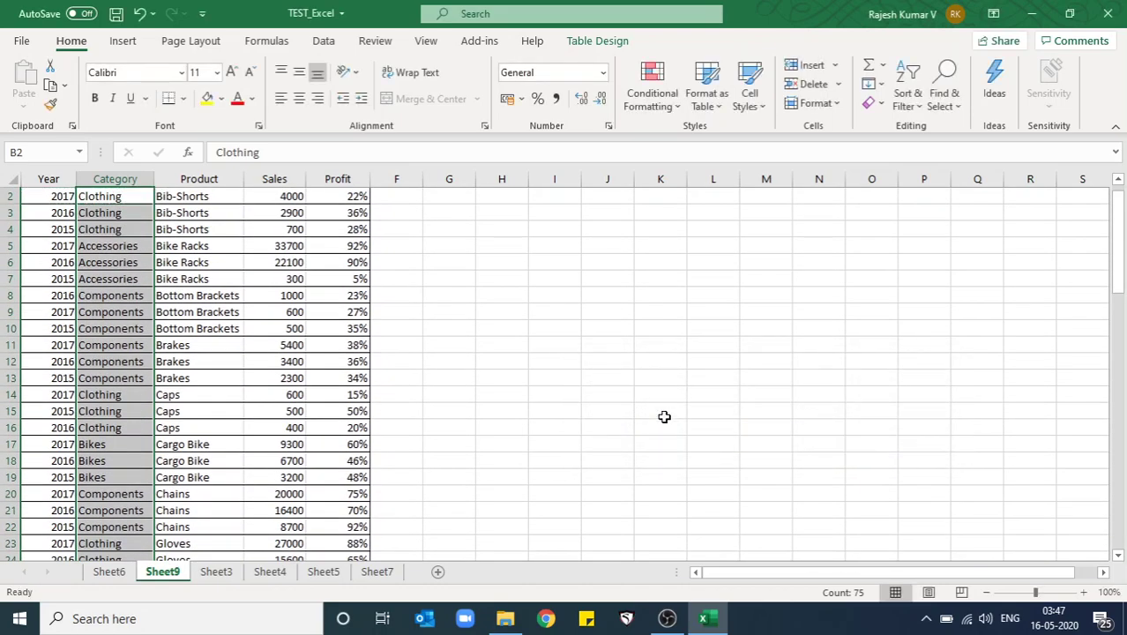
Apply a Text that Contains highlight rule for "BIK" to the Category cells with Light Red Fill with Dark Red Text.
left_click(641, 108)
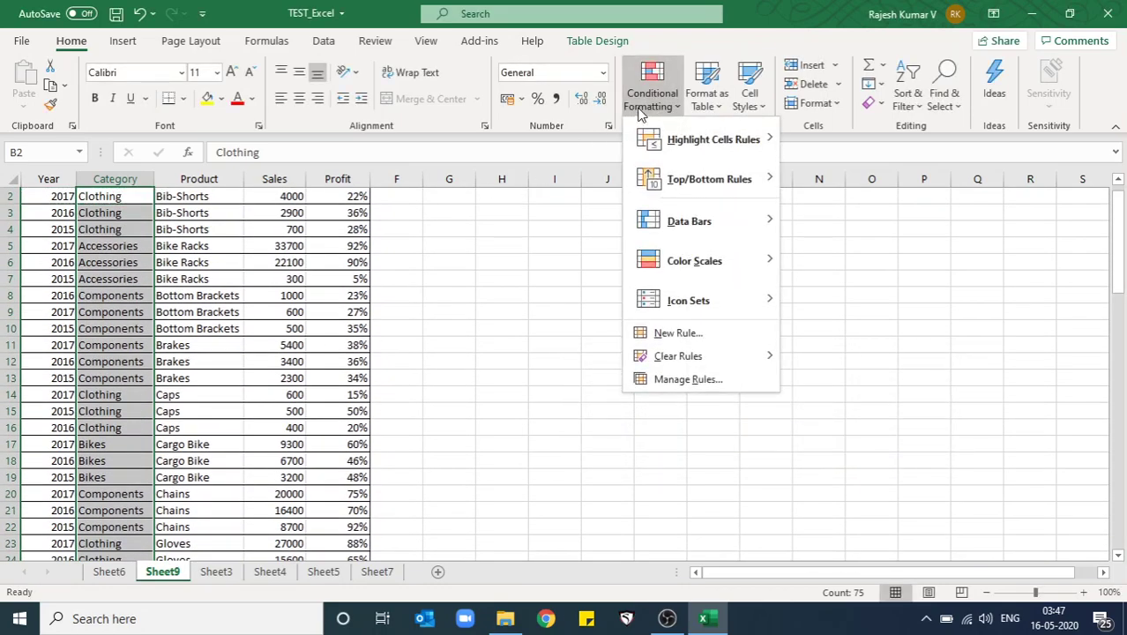
mouse_move(688, 142)
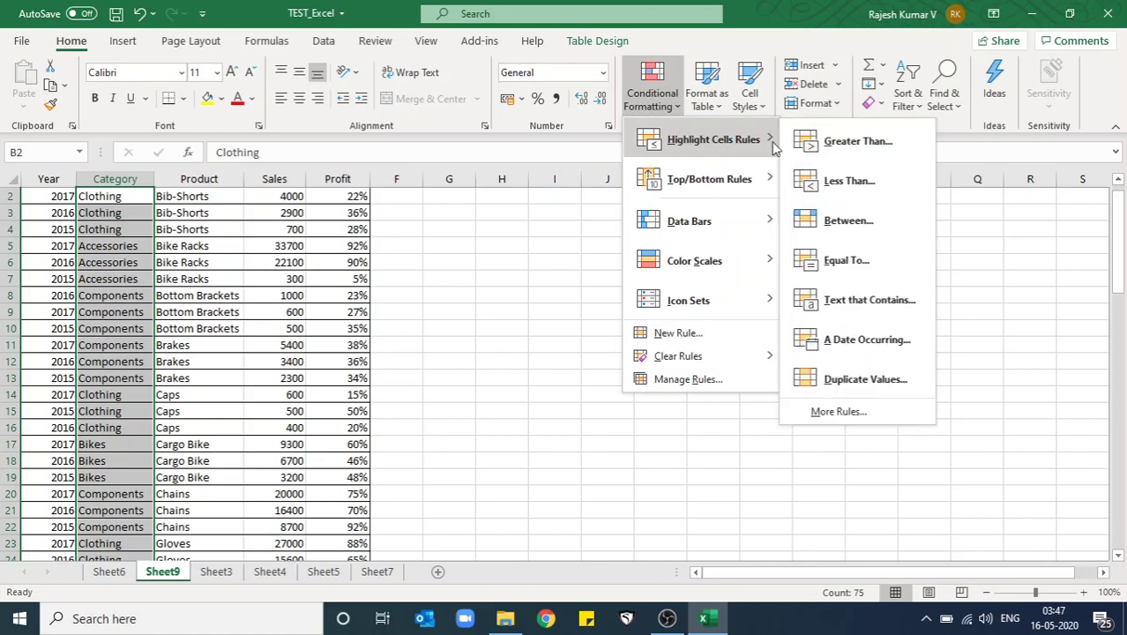
left_click(906, 304)
left_click(702, 415)
type("BIK")
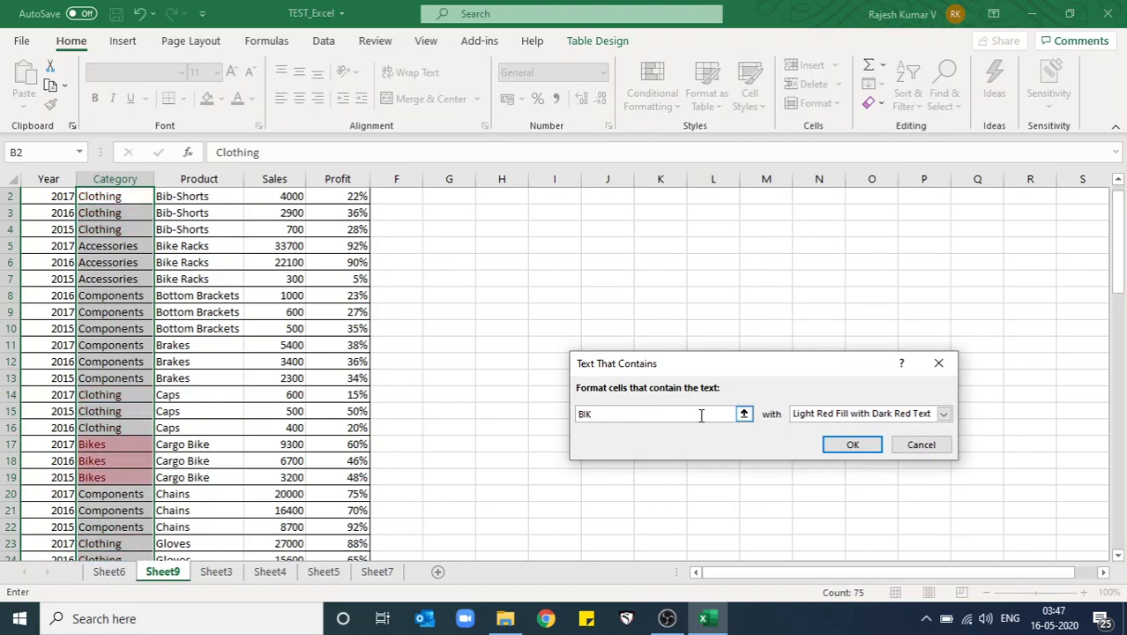
left_click(850, 444)
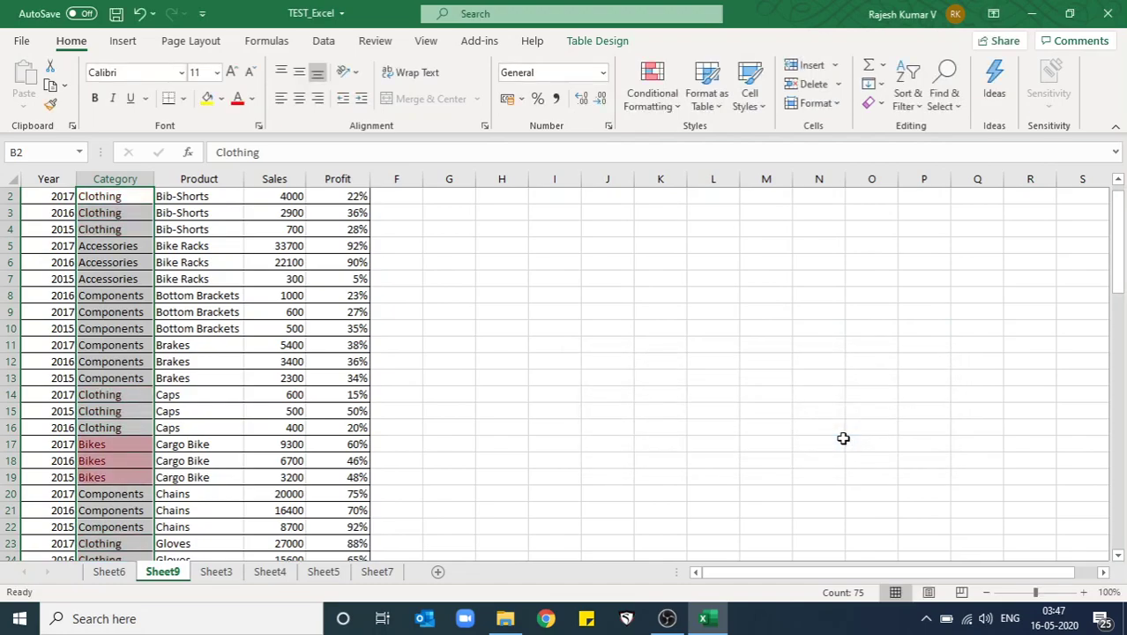
Examine the Category column from the header down to row 59 to see which cells the Text that Contains rule highlights.
key("Up")
key("Down")
key("Down")
key("Down")
key("Down")
key("Down")
key("Down")
key("Down")
key("Down")
key("Down")
key("Down")
key("Down")
key("Down")
key("Down")
key("Down")
key("Down")
key("Down")
key("Down")
key("Down")
key("Down")
key("Down")
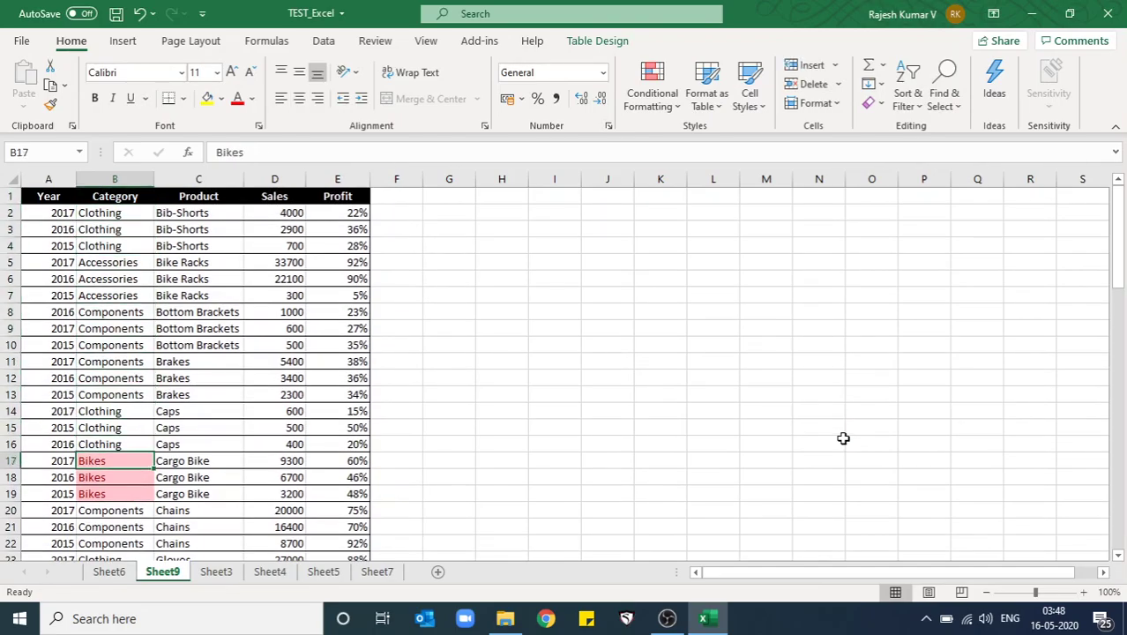
key("Down")
key("Down")
key("Down")
key("Down")
key("Down")
key("Down")
key("Down")
key("Down")
key("Down")
key("Down")
key("Down")
key("Down")
key("Down")
key("Down")
key("Down")
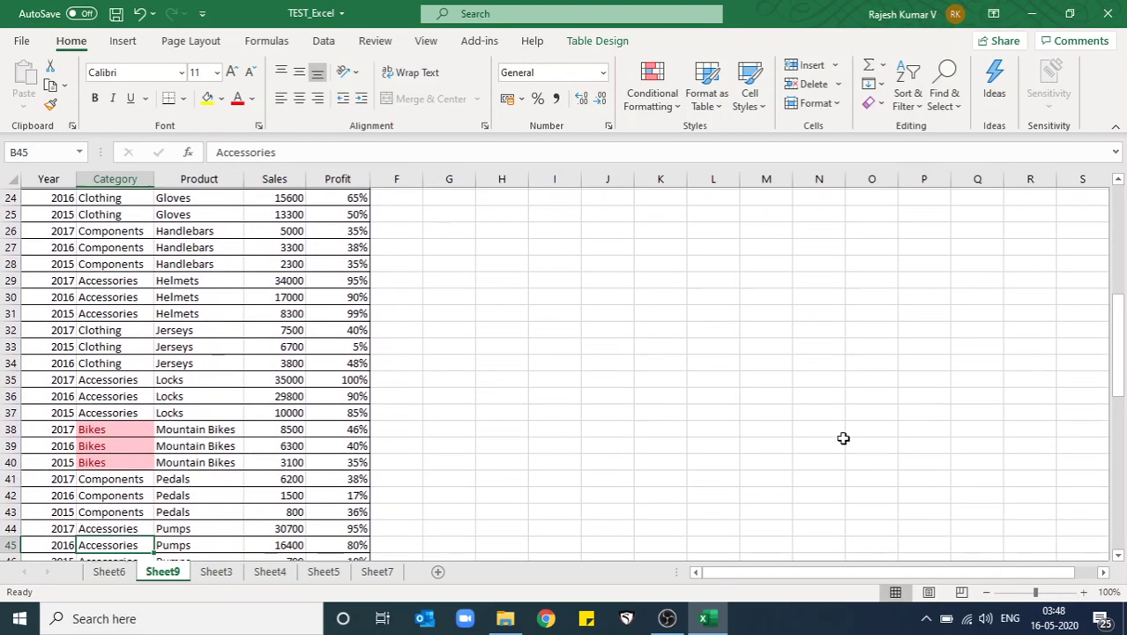
key("Down")
key("Down")
key("Down")
key("ctrl+Up")
key("Down")
key("Down")
key("Down")
key("Down")
key("Down")
key("Down")
key("Down")
key("Down")
key("Down")
key("Down")
key("Down")
key("Down")
key("Down")
key("Down")
key("Down")
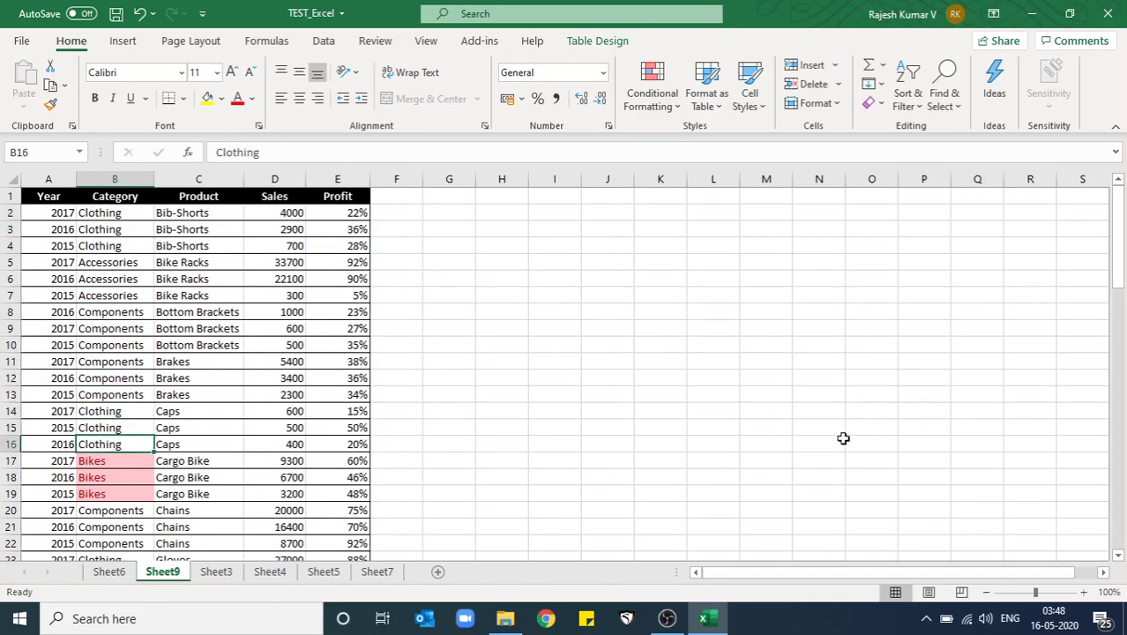
key("Down")
key("Down")
key("Down")
key("Down")
key("Down")
key("Down")
key("Down")
key("Down")
key("Down")
key("Down")
key("Down")
key("Down")
key("Down")
key("Down")
key("Down")
key("Down")
key("Down")
key("Down")
key("Down")
key("Down")
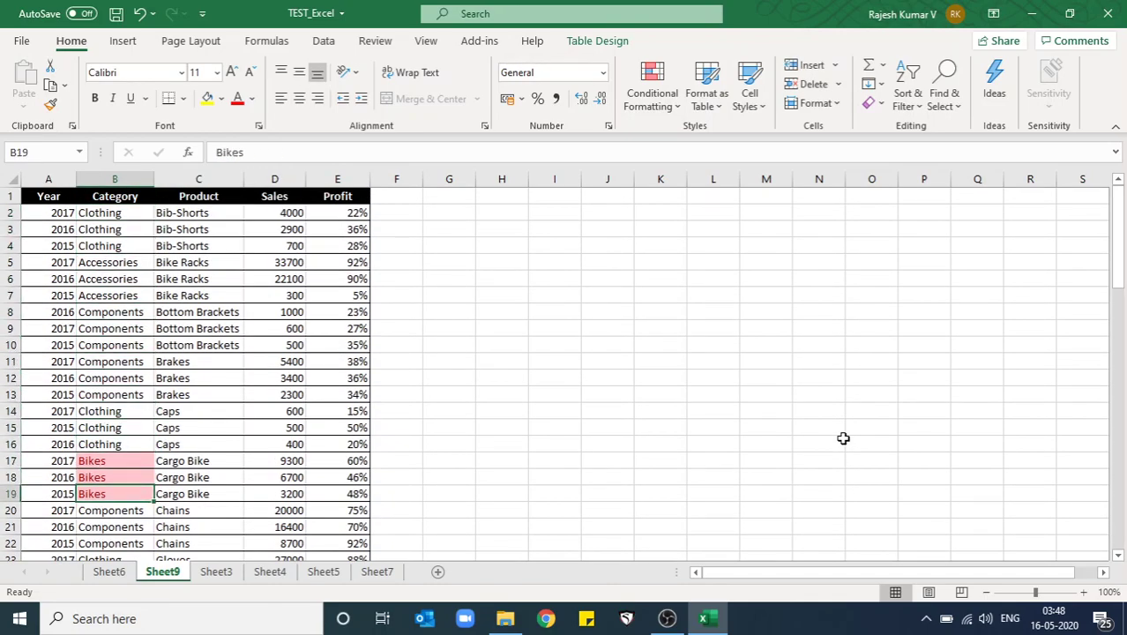
key("Down")
key("Down")
key("Down")
key("Down")
key("Down")
key("Down")
key("Down")
key("Down")
key("Down")
key("Down")
key("Down")
key("Down")
key("Down")
key("Down")
key("Down")
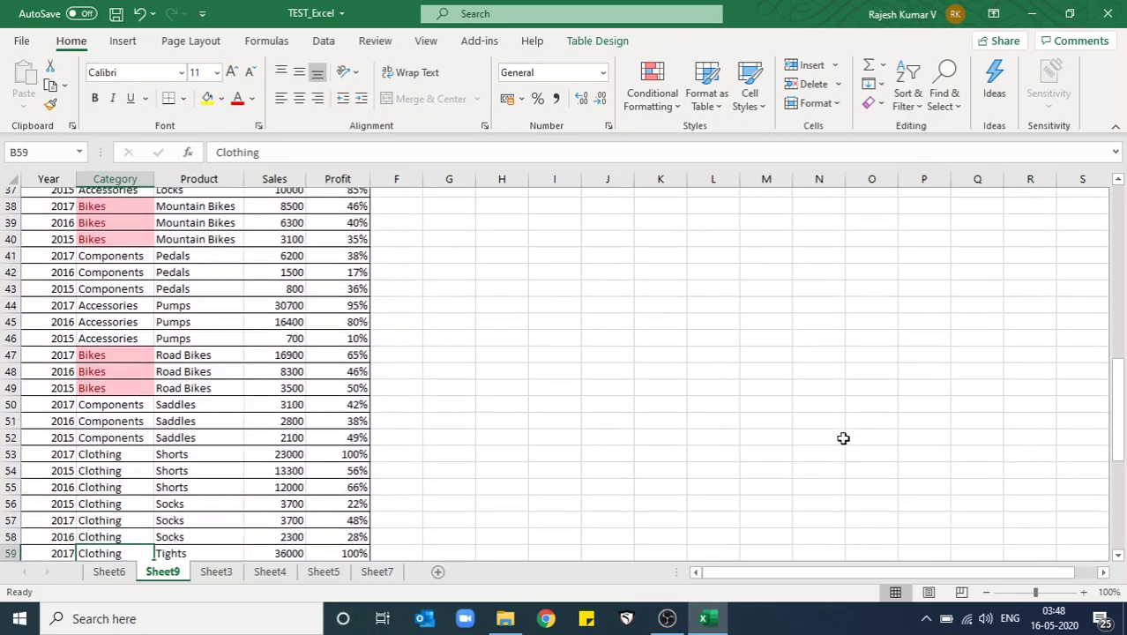
Select the Category values B2:B76 and view the date periods offered by the A Date Occurring highlight rule, without applying it.
key("ctrl+Up")
key("Down")
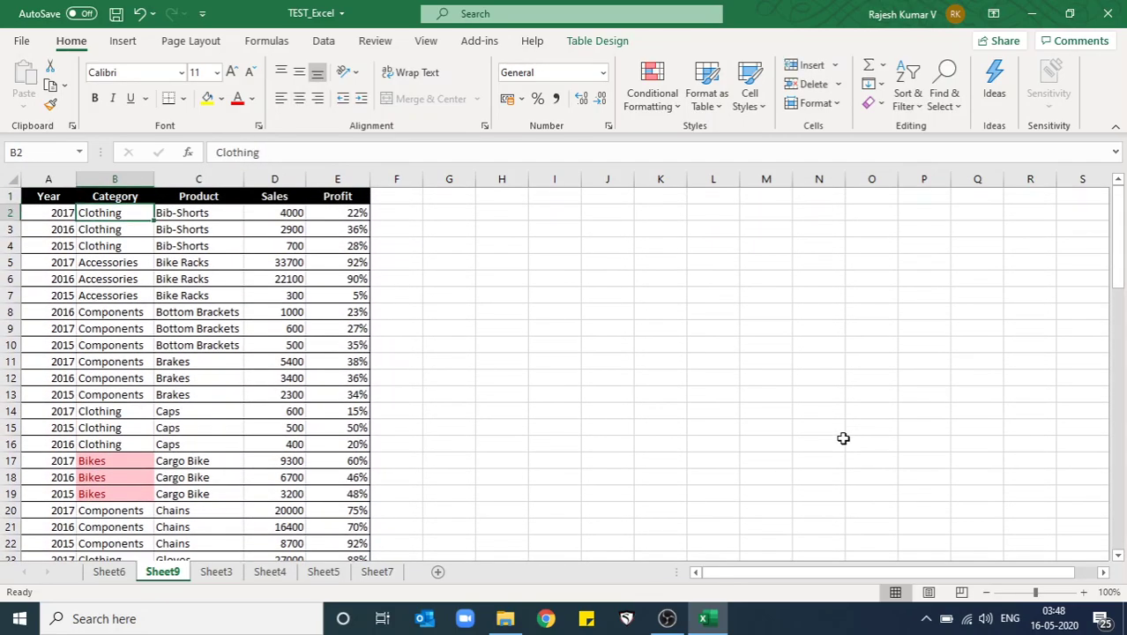
key("ctrl+shift+Down")
left_click(666, 100)
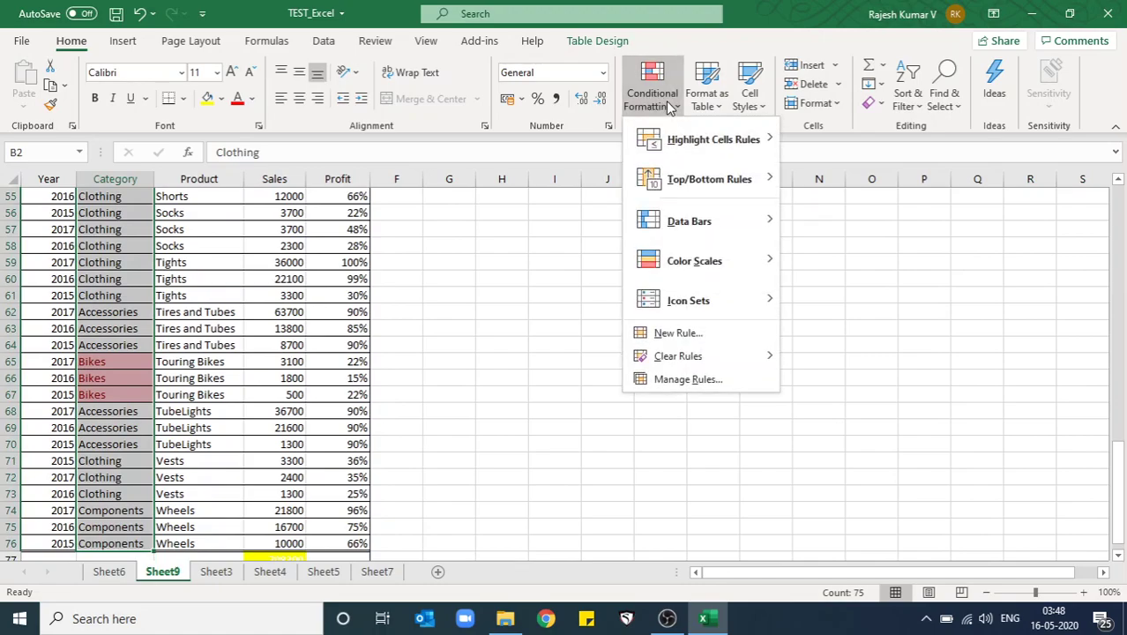
mouse_move(704, 138)
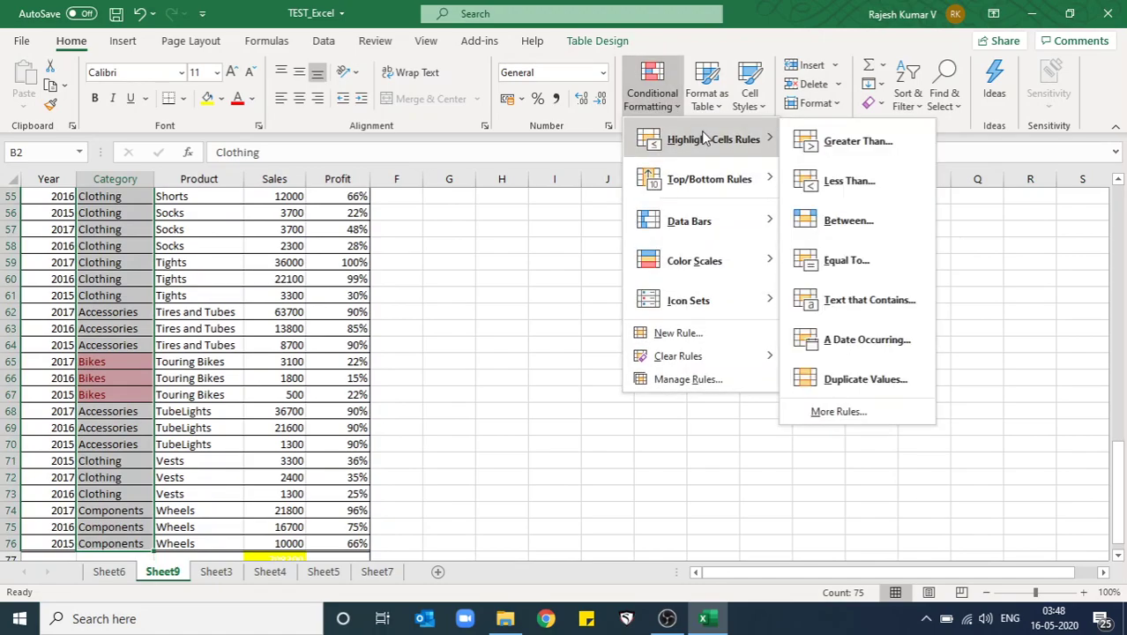
left_click(907, 344)
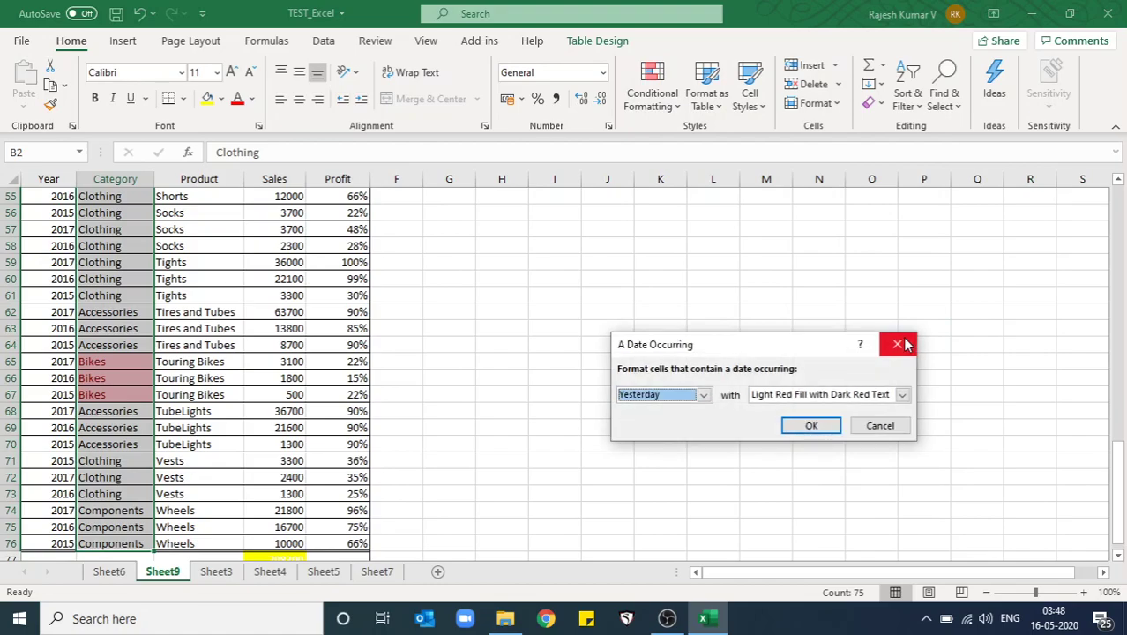
left_click(703, 396)
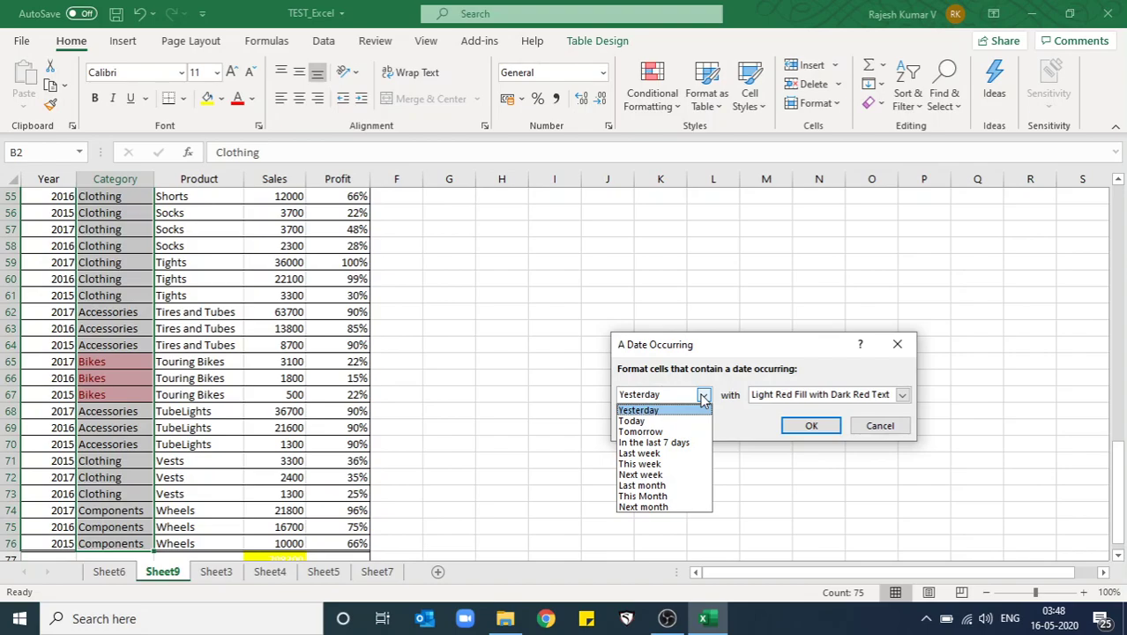
key("Escape")
key("Escape")
left_click(661, 99)
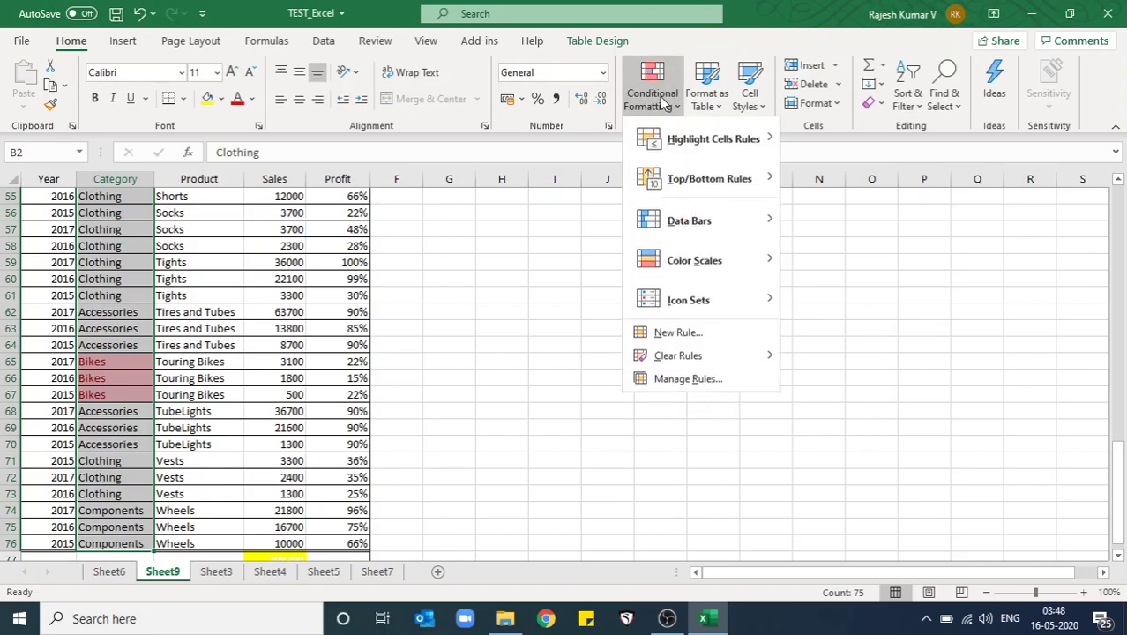
mouse_move(729, 144)
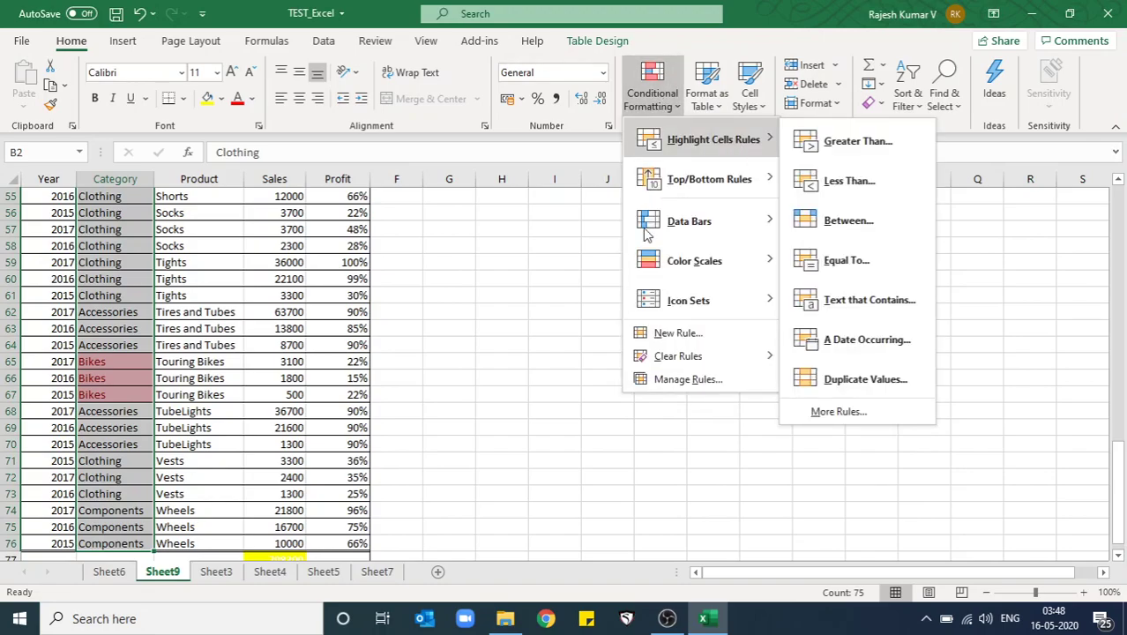
left_click(456, 424)
Undo the Text that Contains highlighting on the Category column and return to the first Year value in A2.
key("Up")
key("ctrl+z")
key("Up")
key("Down")
key("Left")
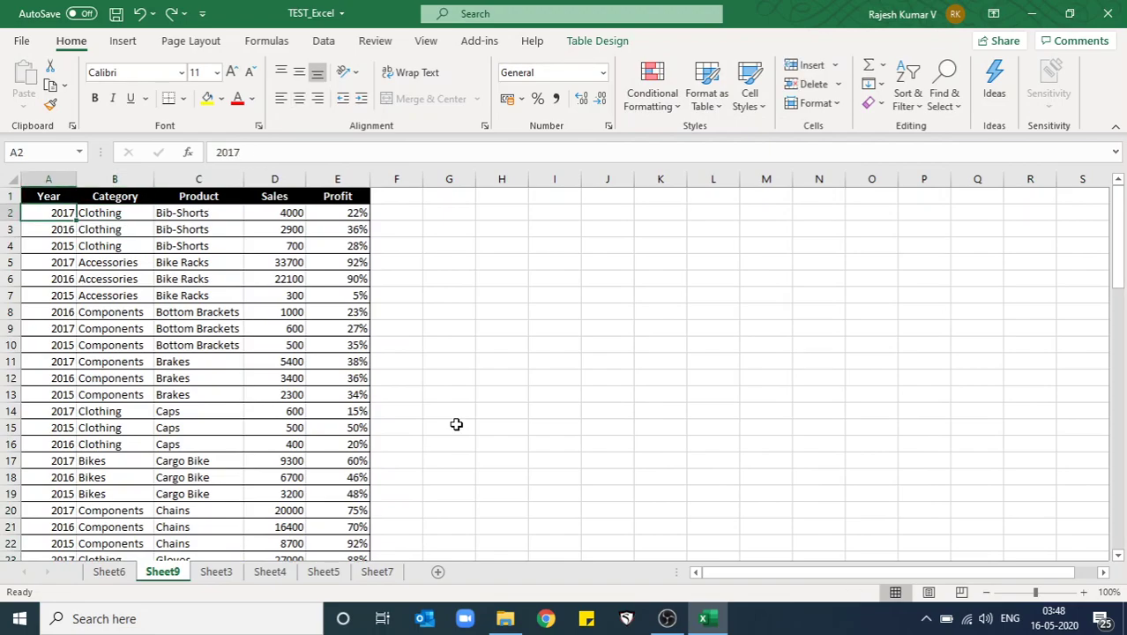
Select all the Sales values in D2:D76, leaving out the total row.
key("Right")
key("Right")
key("Right")
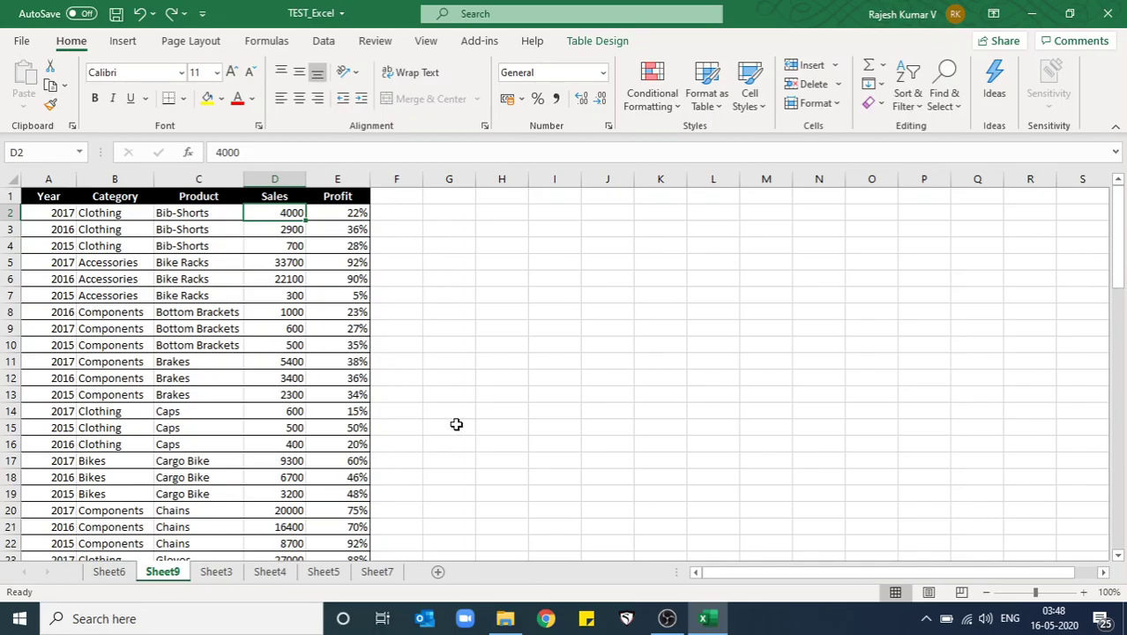
key("ctrl+shift+Down")
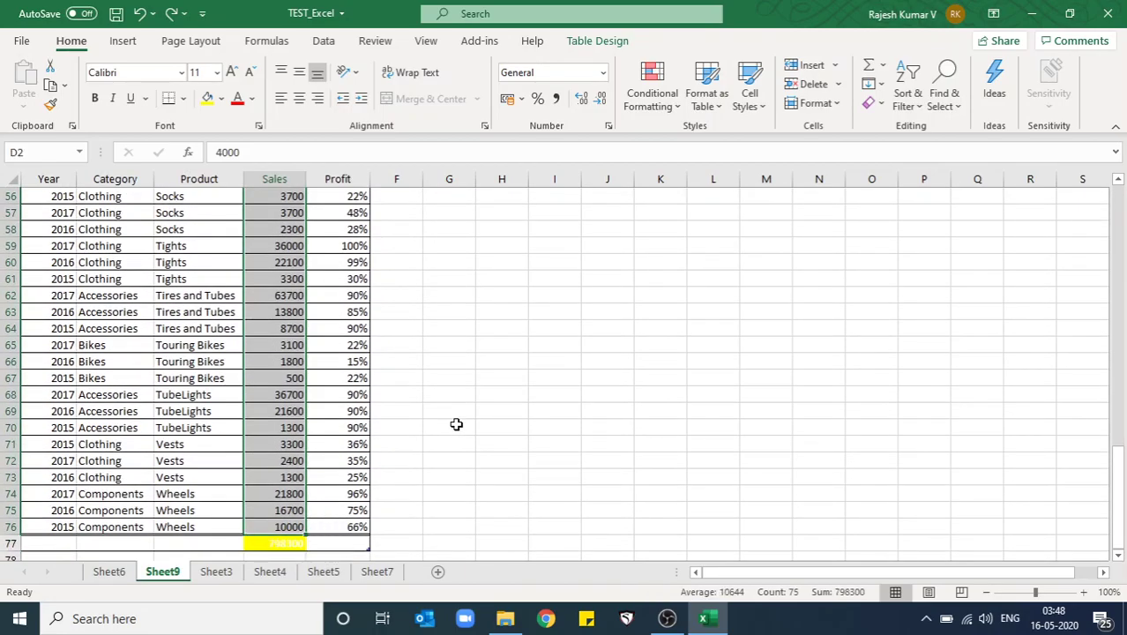
key("ctrl+shift+Up")
key("Left")
key("Left")
key("Left")
key("Right")
key("Right")
key("Right")
key("ctrl+shift+Down")
key("shift+Up")
Apply a Duplicate Values highlight rule to the Sales cells with Light Red Fill with Dark Red Text.
left_click(660, 98)
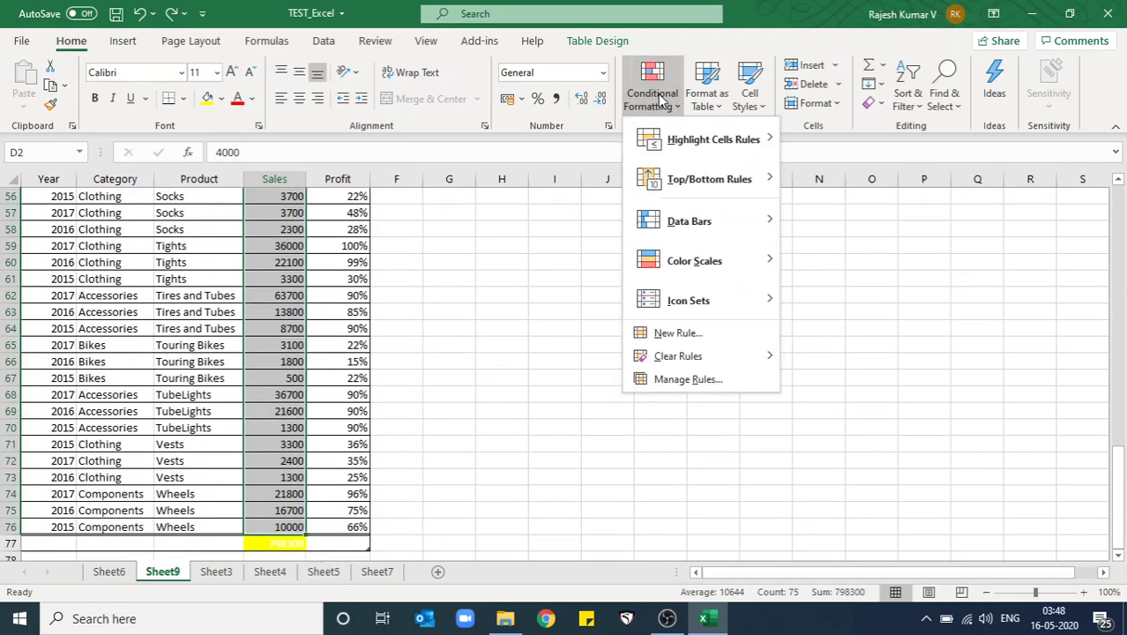
mouse_move(705, 216)
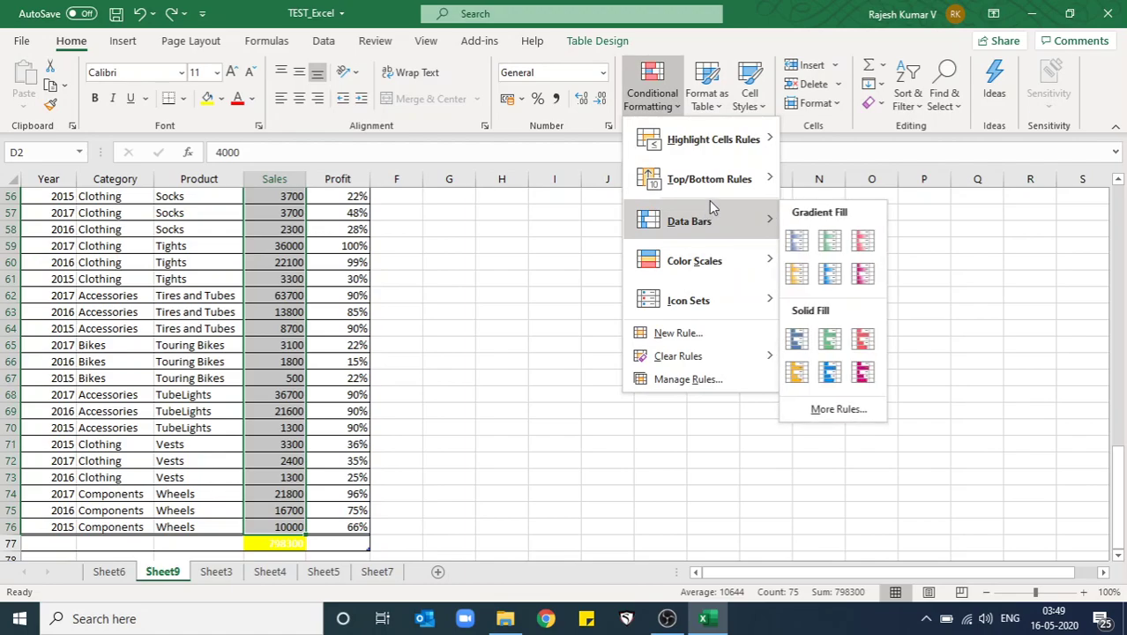
mouse_move(732, 148)
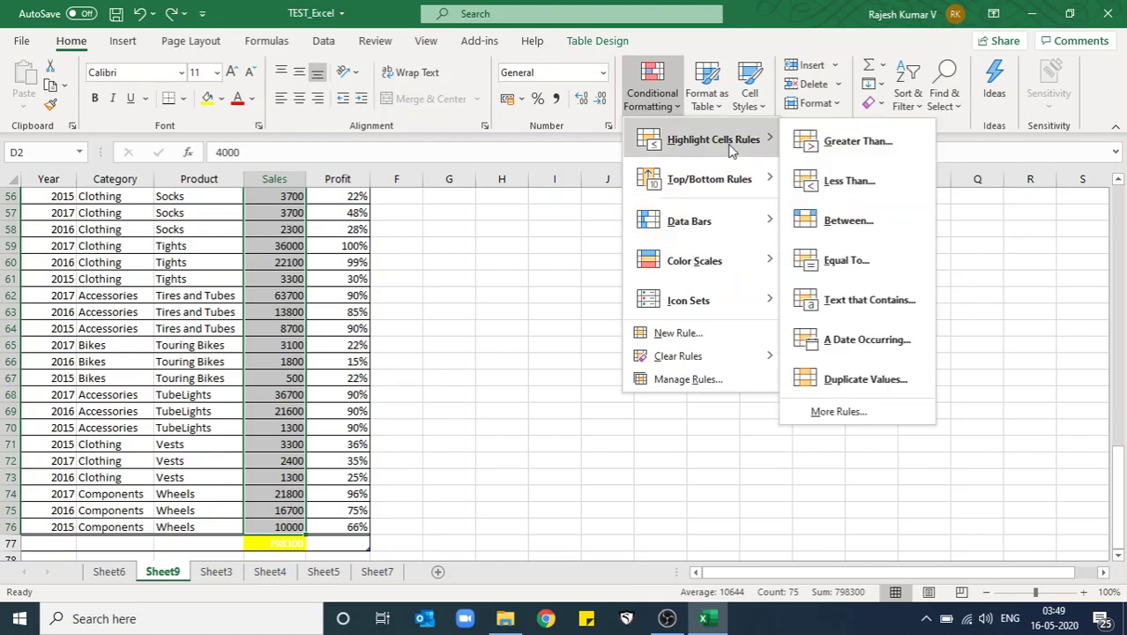
left_click(885, 381)
left_click(809, 425)
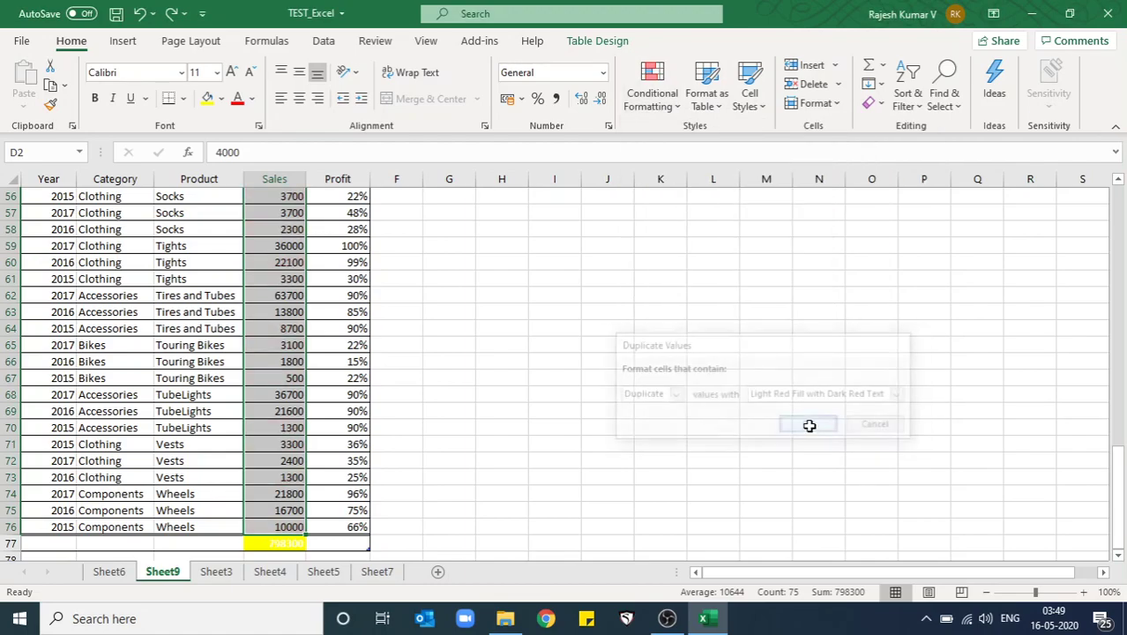
Examine which of the first Sales values below the header are highlighted by the Duplicate Values rule.
key("ctrl+Up")
key("Down")
key("Down")
key("Down")
key("ctrl+Up")
key("Down")
key("Down")
key("Down")
key("Down")
key("Down")
Copy the Sales value 700 from D4 and search the sheet for its other occurrences.
key("Up")
key("Up")
key("ctrl+c")
key("ctrl+f")
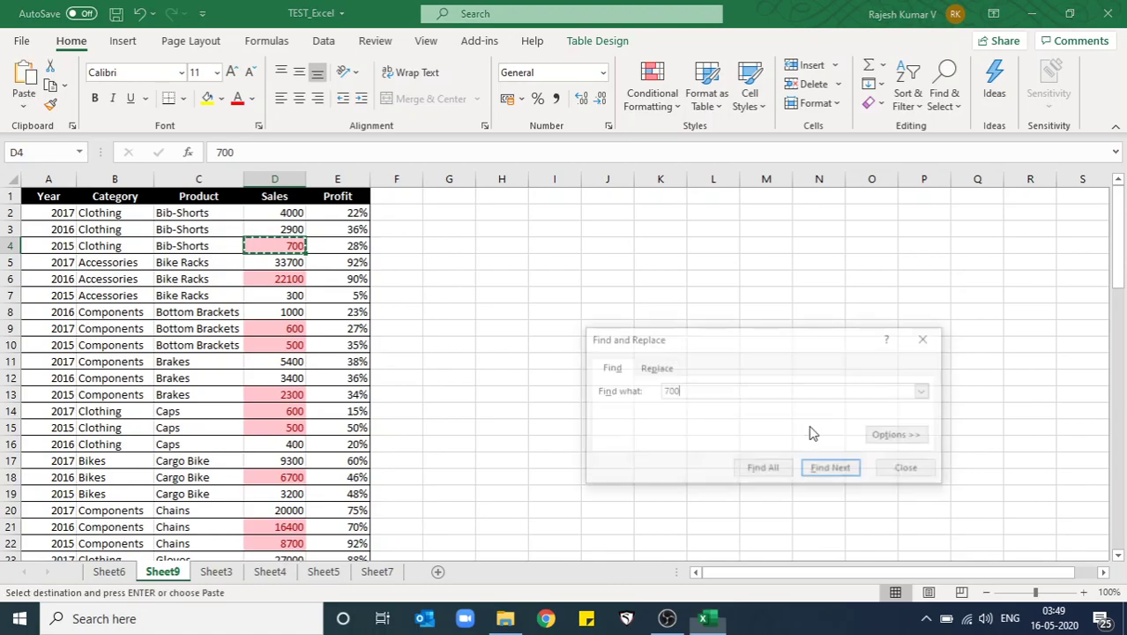
key("Return")
key("Return")
key("Escape")
key("Up")
key("Escape")
Undo the Duplicate Values highlighting on the Sales column and return to the first Sales value in D2.
key("Up")
key("Up")
key("Up")
key("Up")
key("Up")
key("Up")
key("Up")
key("Up")
key("Up")
key("Up")
key("Up")
key("Up")
key("Up")
key("Down")
key("Down")
key("Down")
key("Down")
key("Down")
key("Down")
key("ctrl+z")
key("Up")
key("Down")
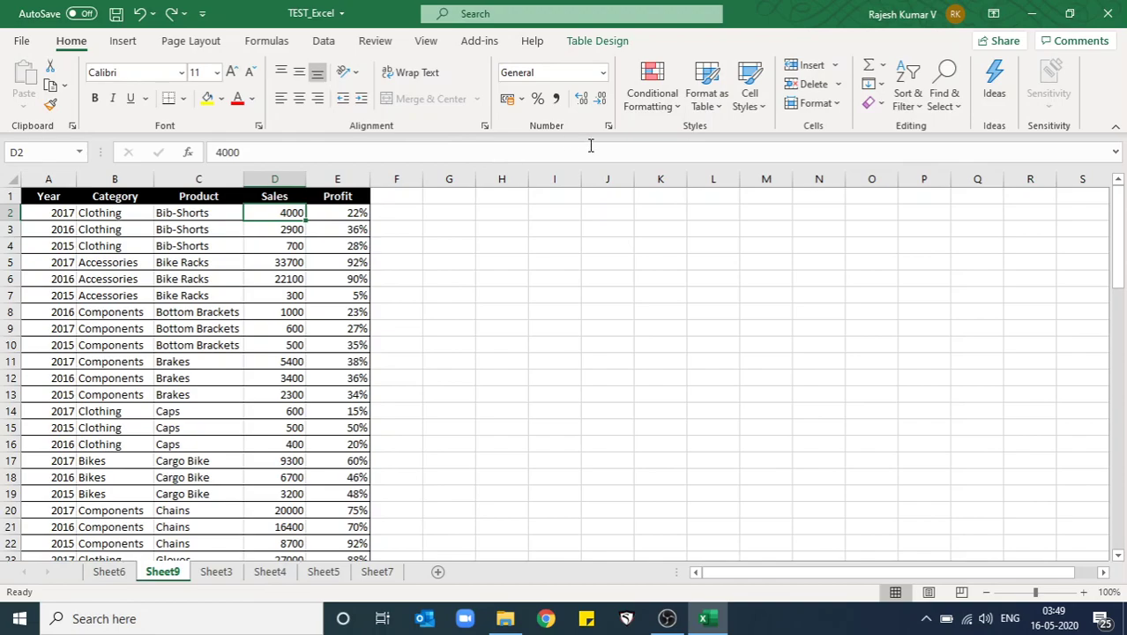
key("ctrl+shift+Down")
left_click(642, 87)
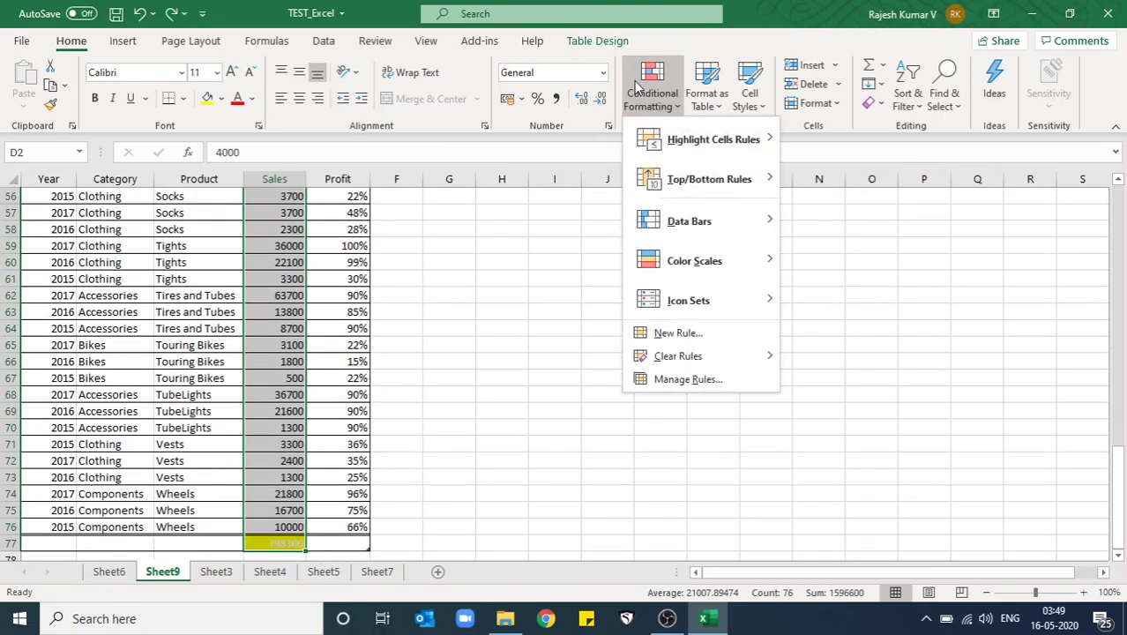
mouse_move(718, 184)
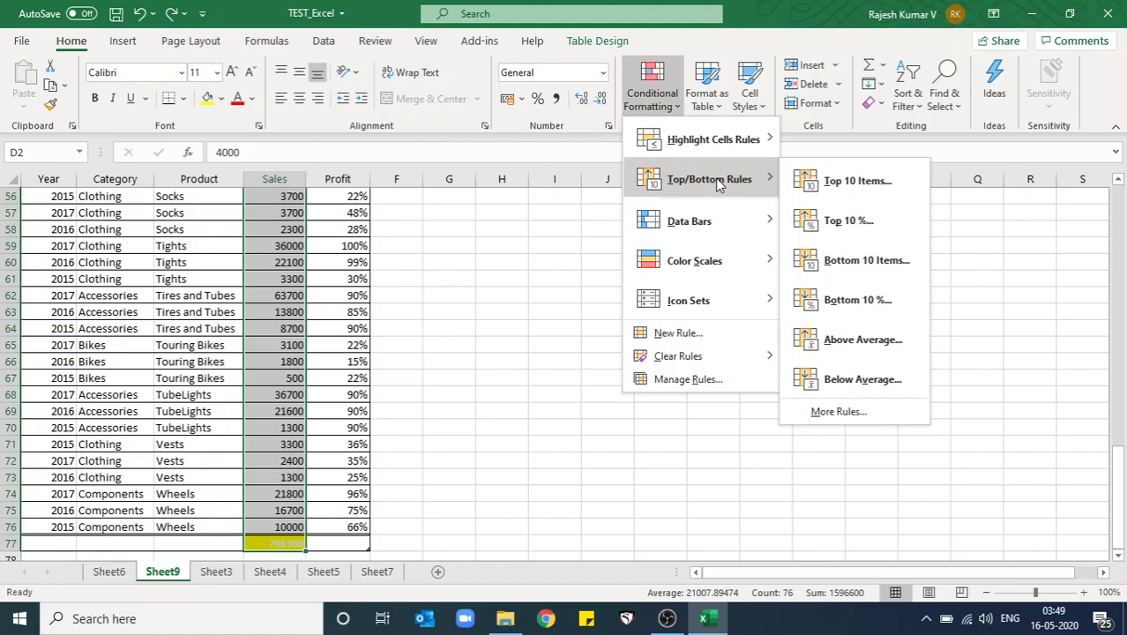
key("Up")
key("Up")
key("Up")
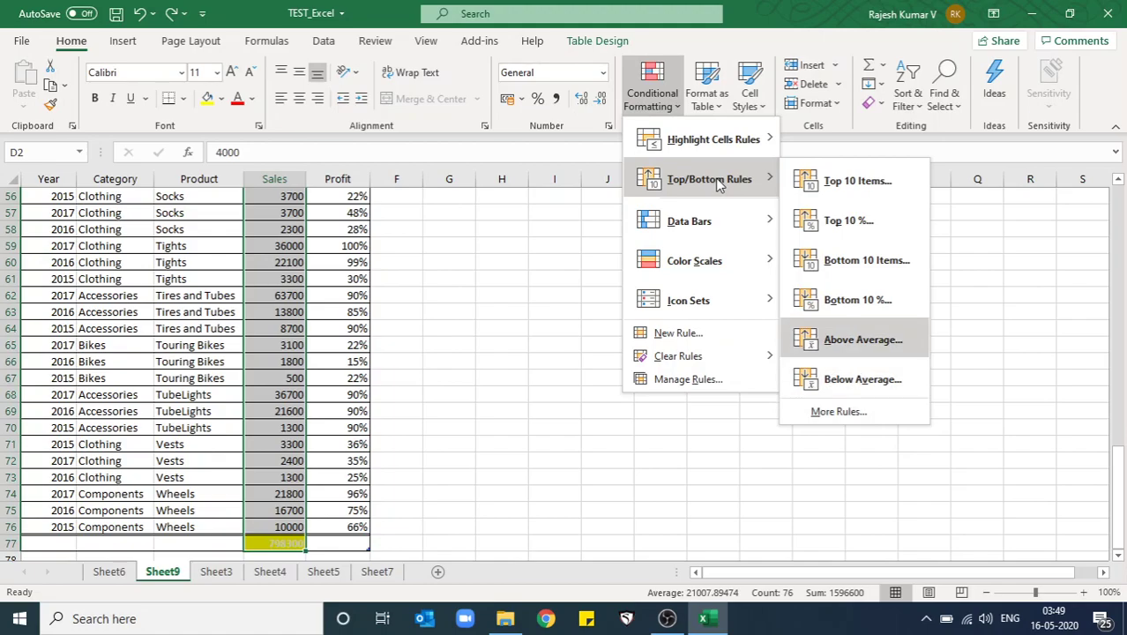
key("Escape")
key("Escape")
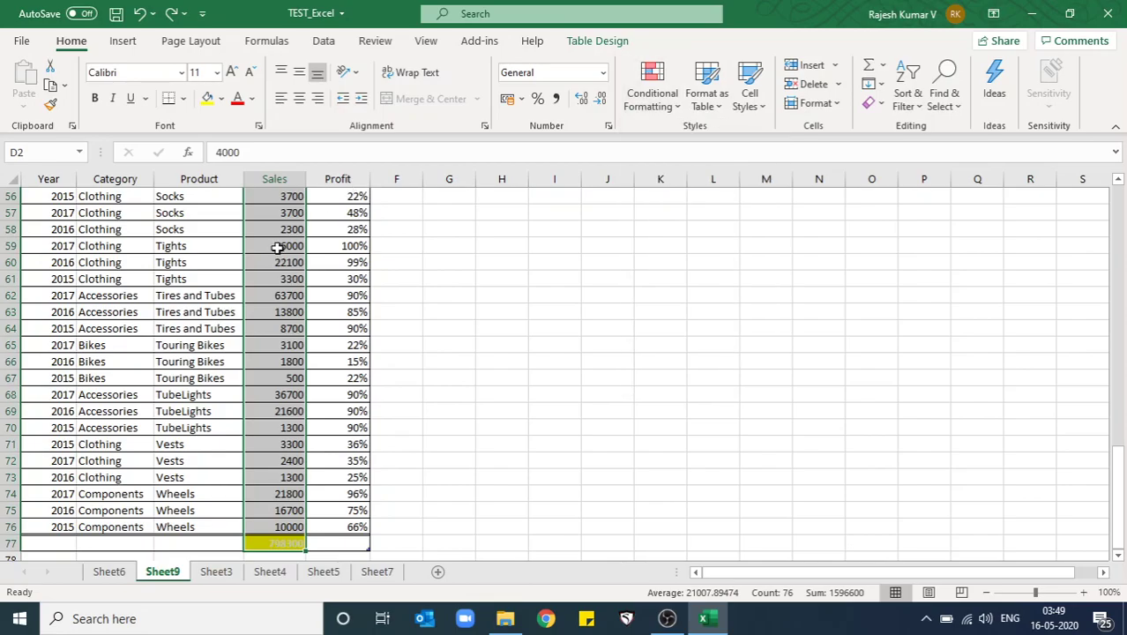
Apply a Top 10 Items rule to the Sales values in D2:D76 with Light Red Fill with Dark Red Text.
key("ctrl+Up")
key("Down")
key("ctrl+shift+Down")
key("ctrl+Up")
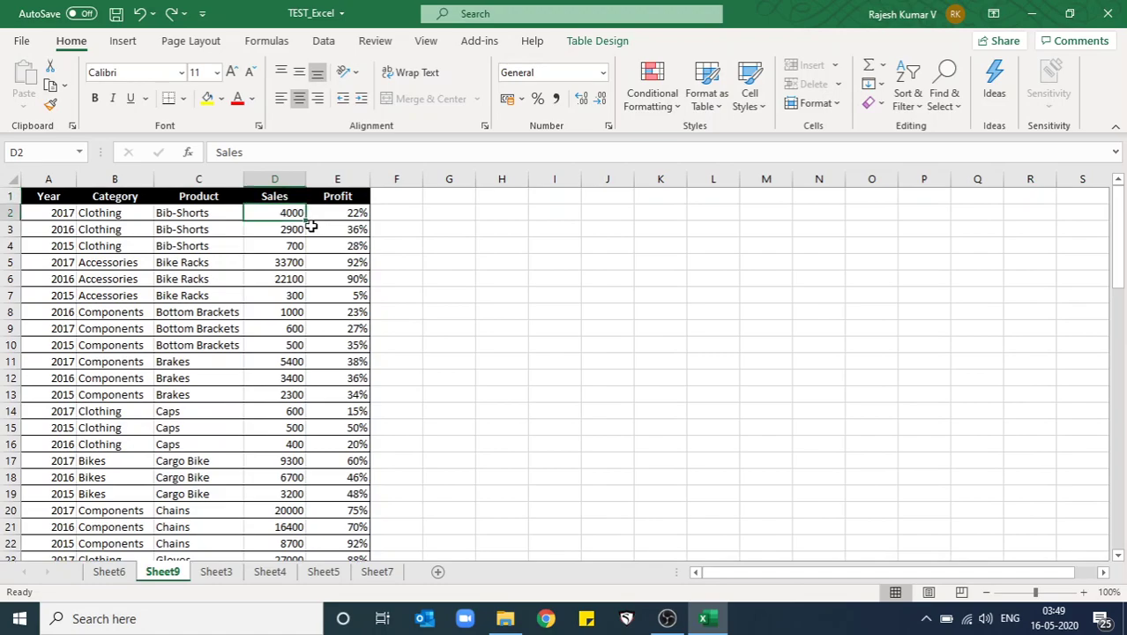
key("Down")
key("ctrl+shift+Down")
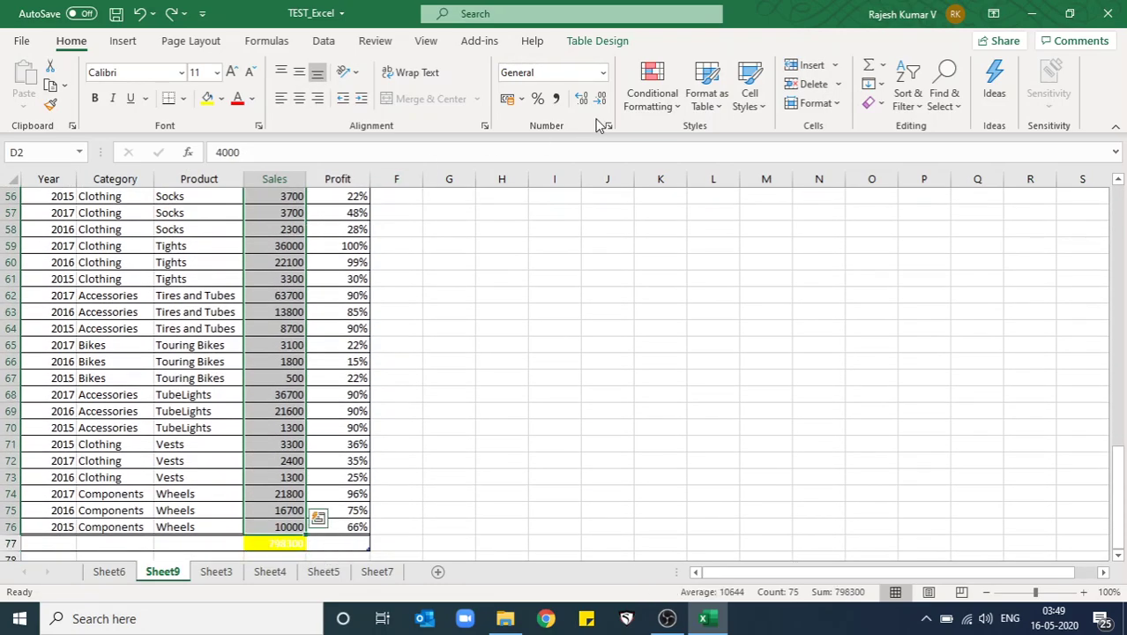
left_click(660, 102)
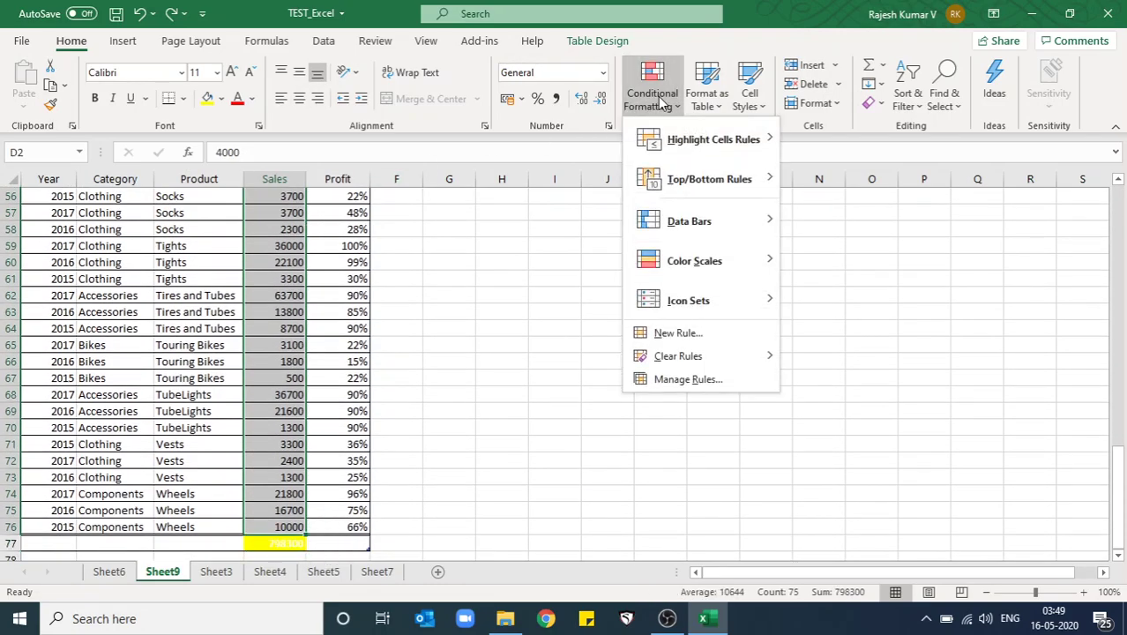
mouse_move(696, 180)
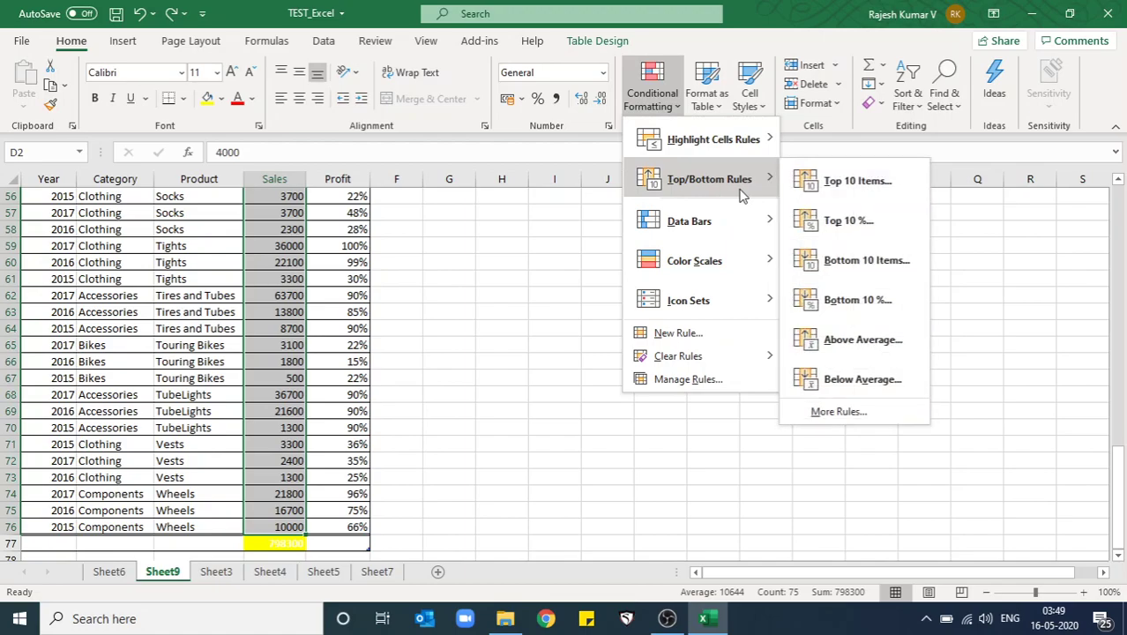
left_click(829, 181)
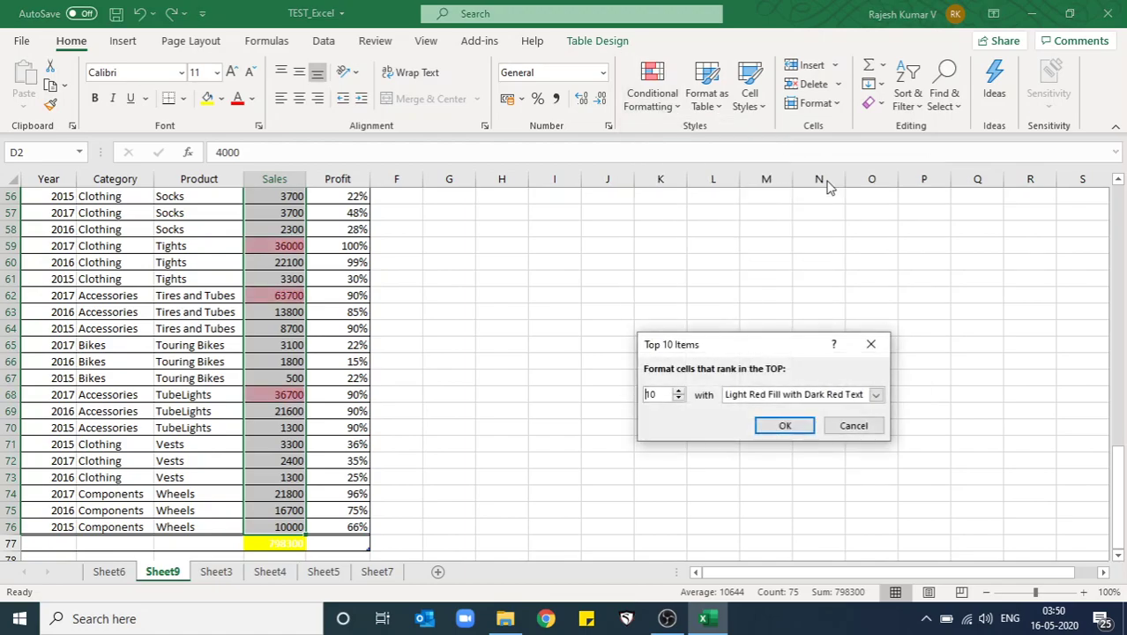
left_click(798, 428)
Examine which Sales values down the column are highlighted by the Top 10 Items rule.
key("ctrl+Up")
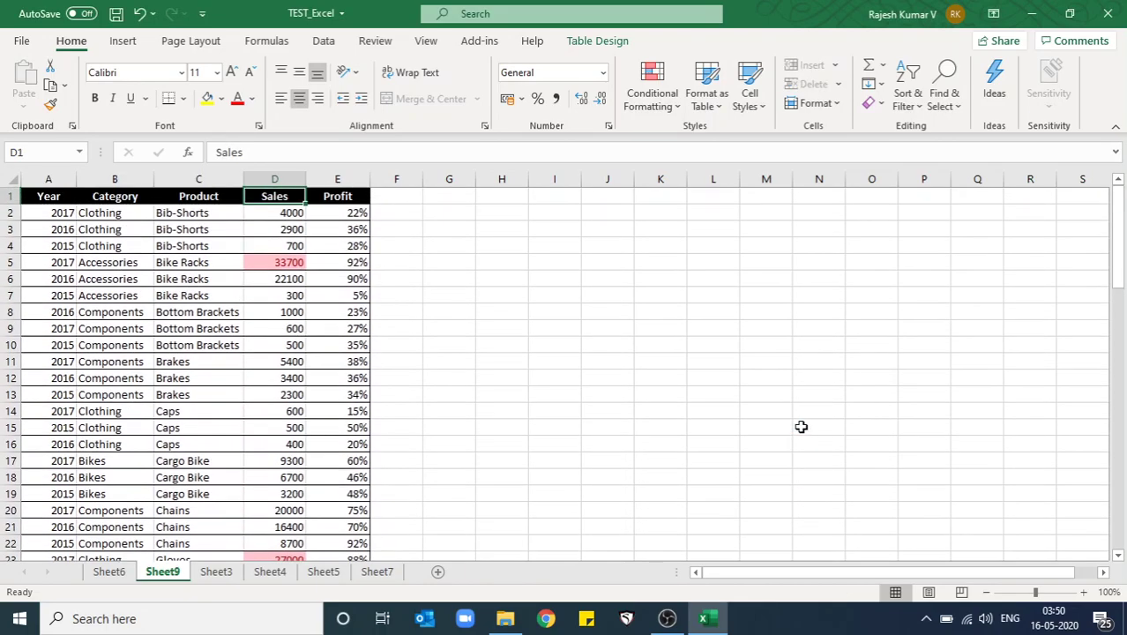
key("Down")
key("Down")
key("Down")
key("Down")
key("Down")
key("Down")
key("Down")
key("Down")
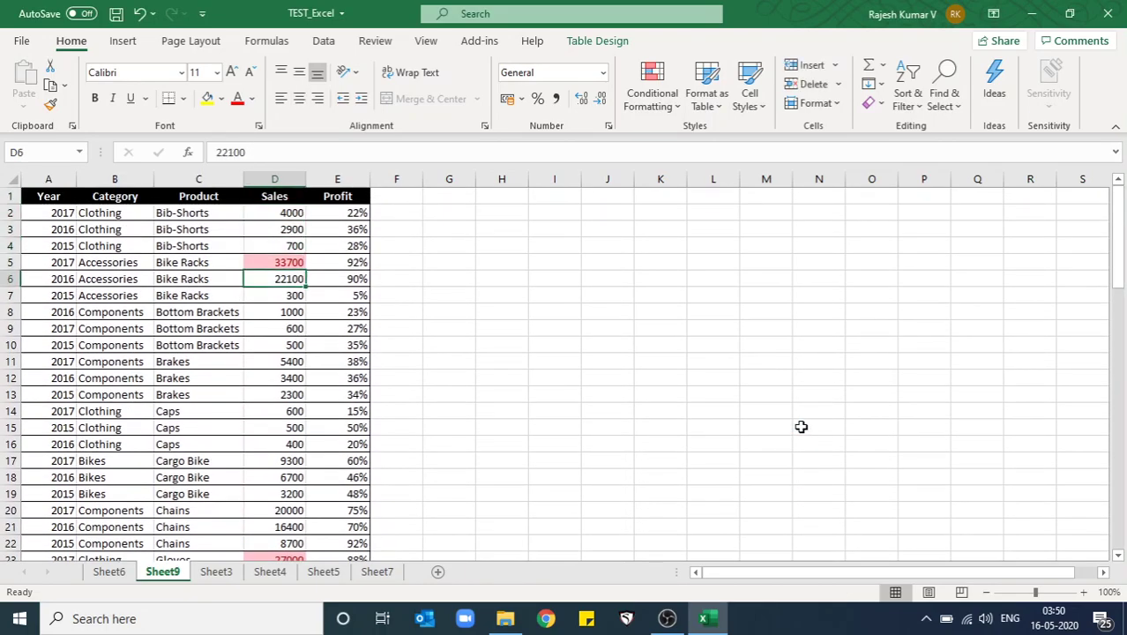
key("Down")
key("Down")
key("Down")
key("Down")
key("Down")
key("Down")
key("Down")
key("Down")
key("Down")
key("Down")
key("Down")
key("Down")
key("Down")
key("Down")
key("Down")
key("Down")
key("Down")
key("Down")
key("Down")
key("Down")
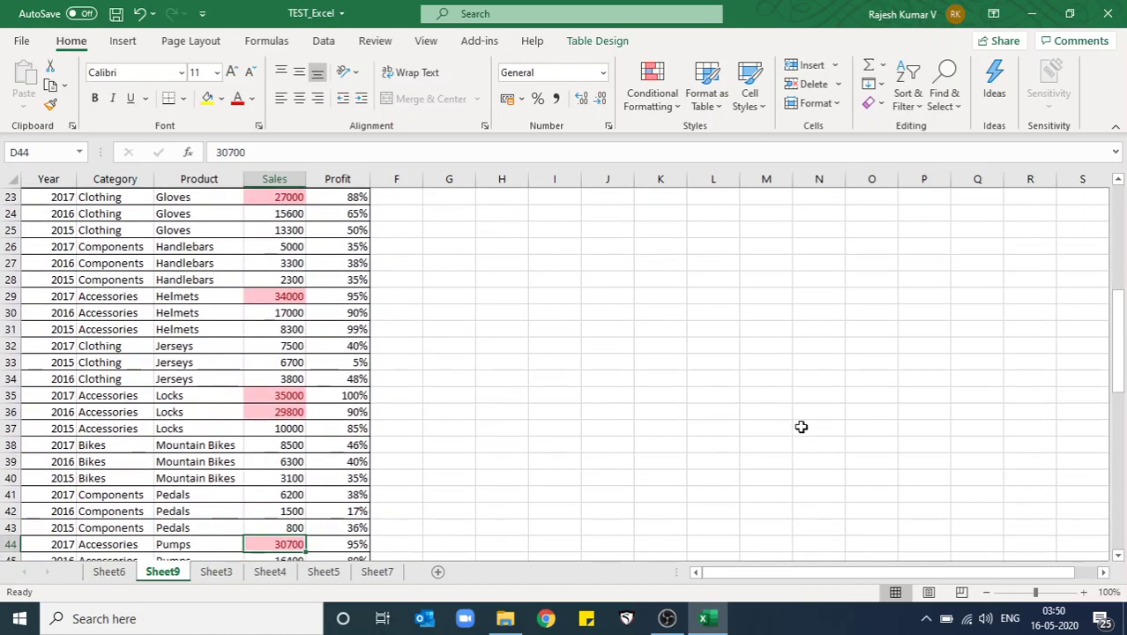
key("Down")
key("Down")
key("Down")
key("Down")
key("Down")
key("ctrl+Down")
key("Up")
Apply a top items rule for the top 20 to the Sales cells D2:D77, including the total, with Light Red Fill with Dark Red Text.
key("ctrl+Up")
key("Down")
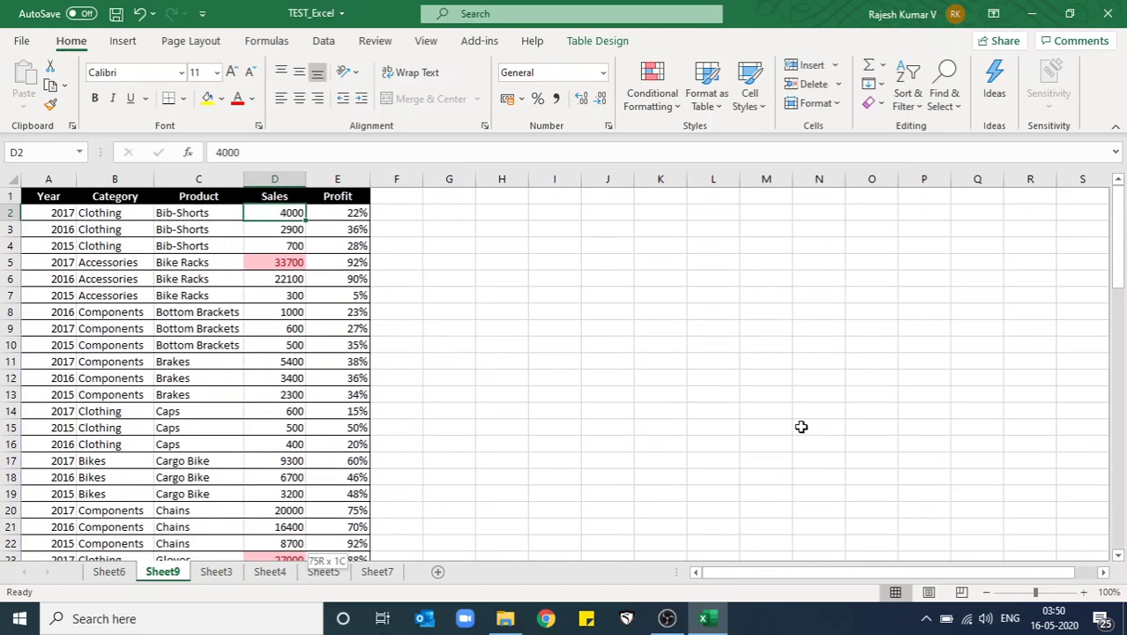
key("ctrl+shift+Down")
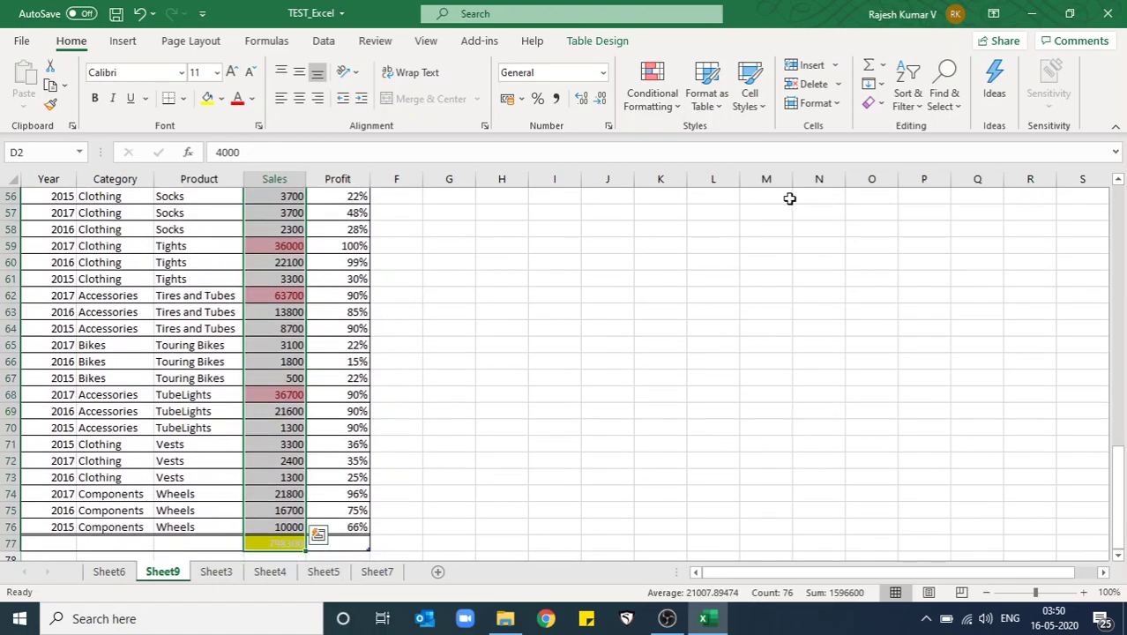
left_click(654, 99)
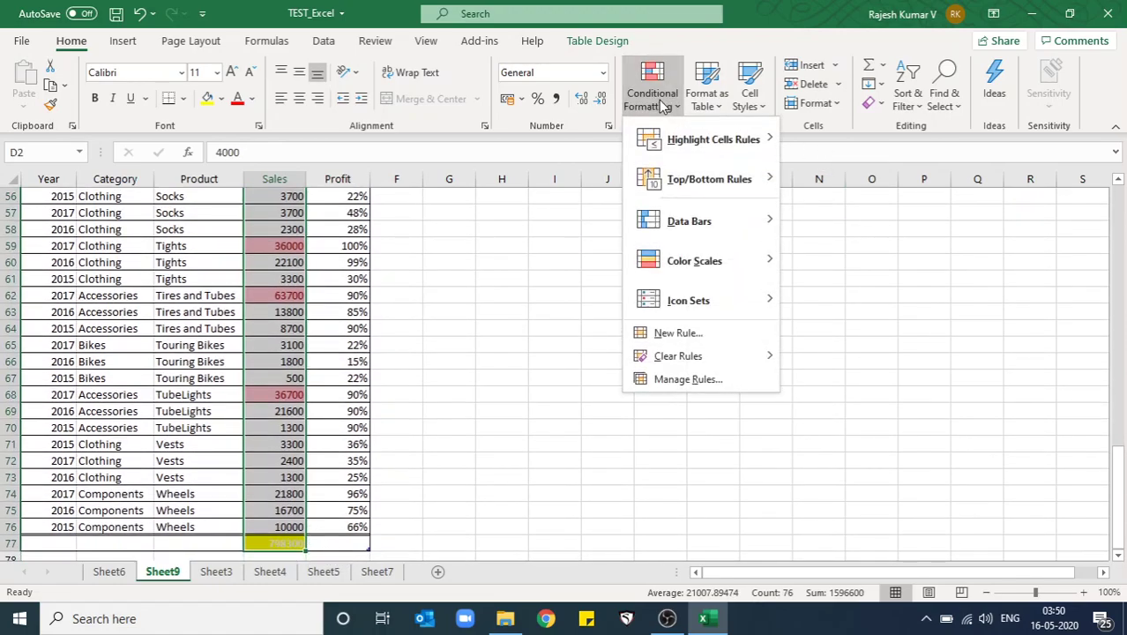
mouse_move(711, 181)
left_click(809, 183)
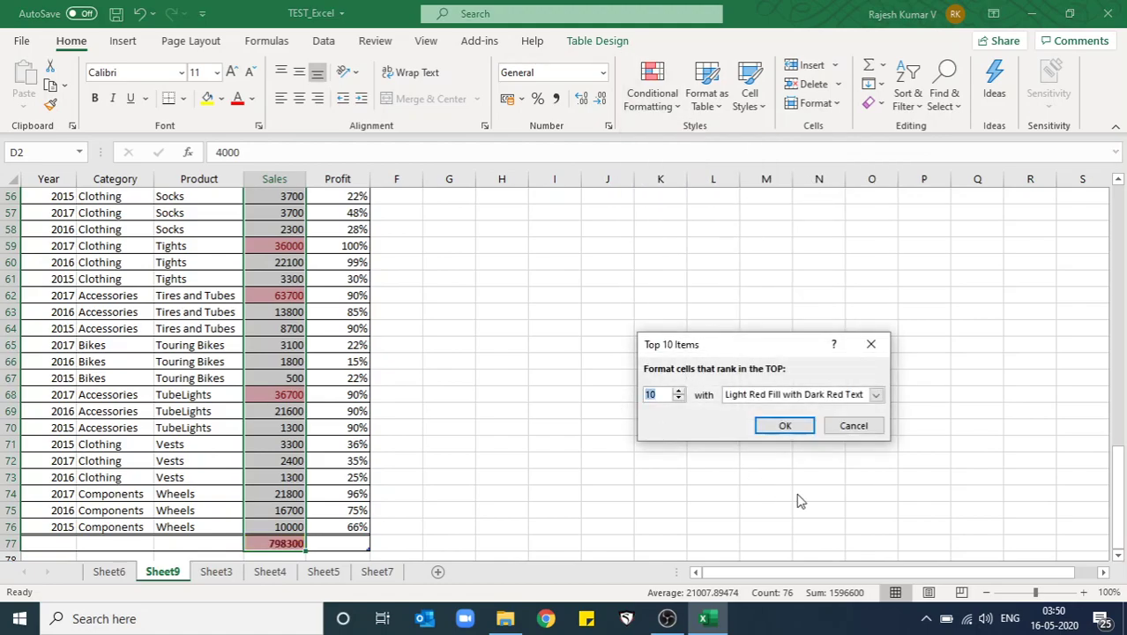
type("20")
key("Return")
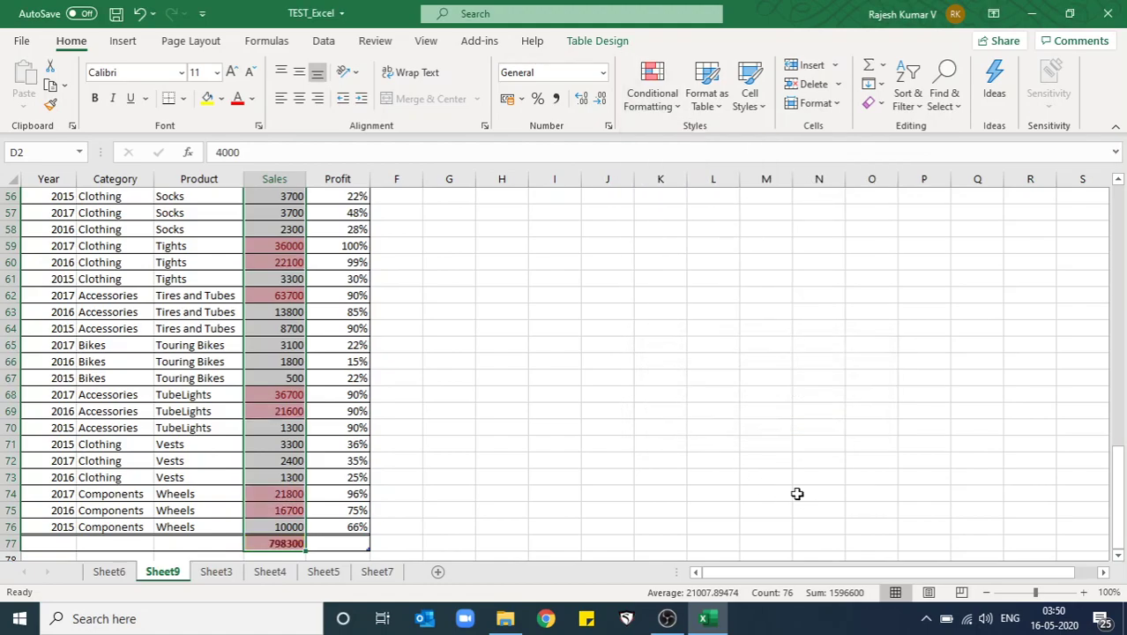
Examine which Sales cells, from the header down to the total row, are highlighted by the top 20 rule.
key("ctrl+Up")
key("Down")
key("Down")
key("Down")
key("Down")
key("Down")
key("Down")
key("Down")
key("Down")
key("Down")
key("Down")
key("Down")
key("Down")
key("Down")
key("Down")
key("Down")
key("Down")
key("Down")
key("Down")
key("Down")
key("Down")
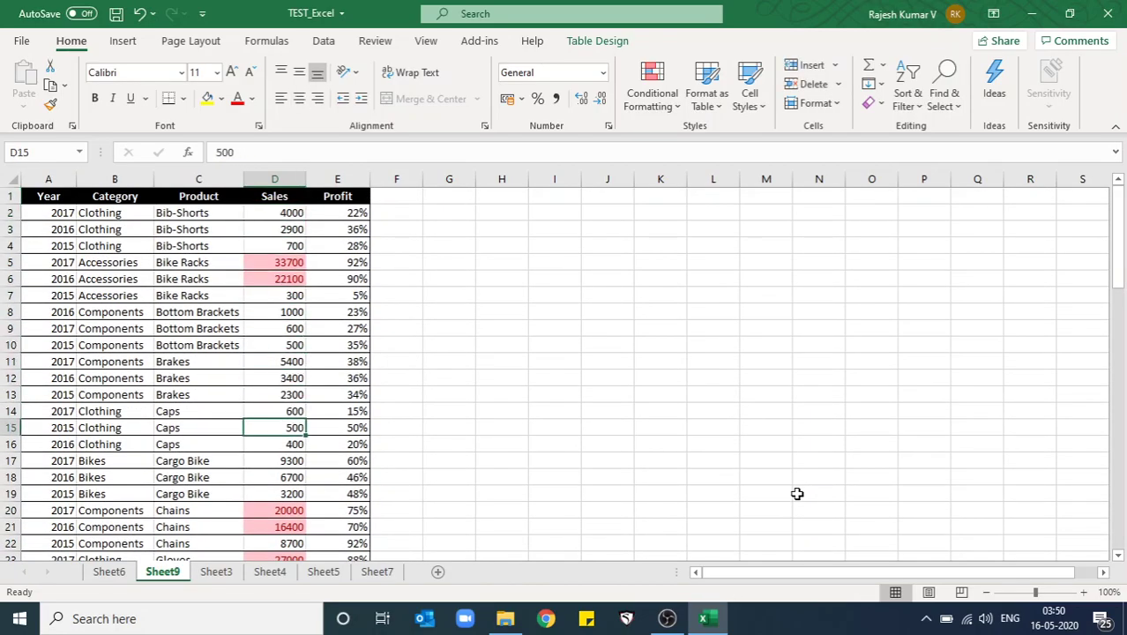
key("Down")
key("ctrl+Down")
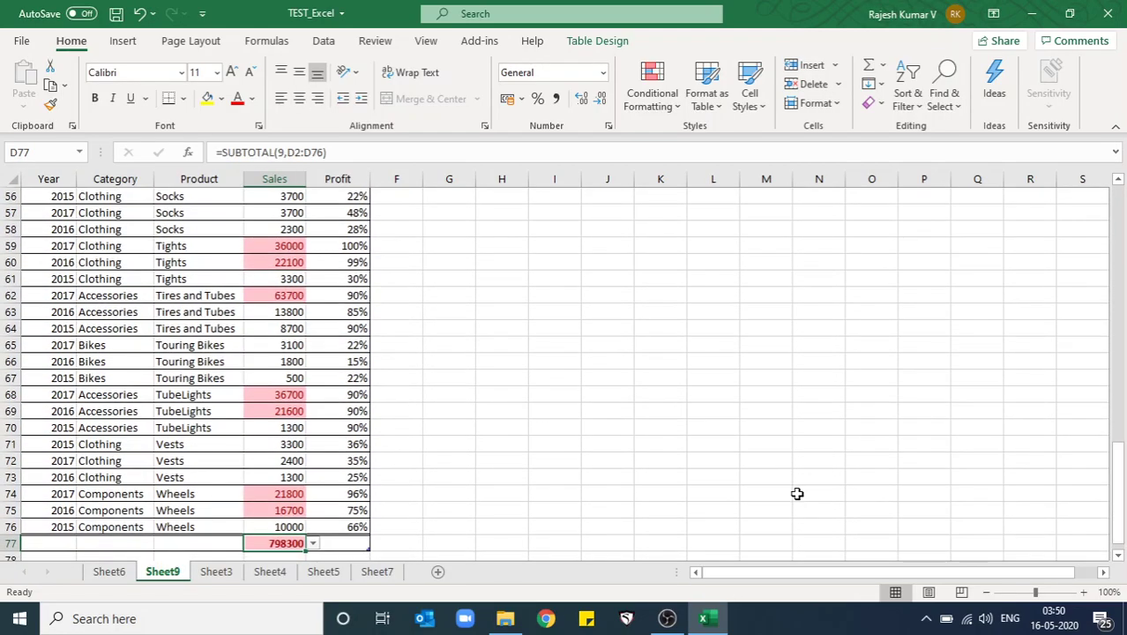
key("ctrl+Up")
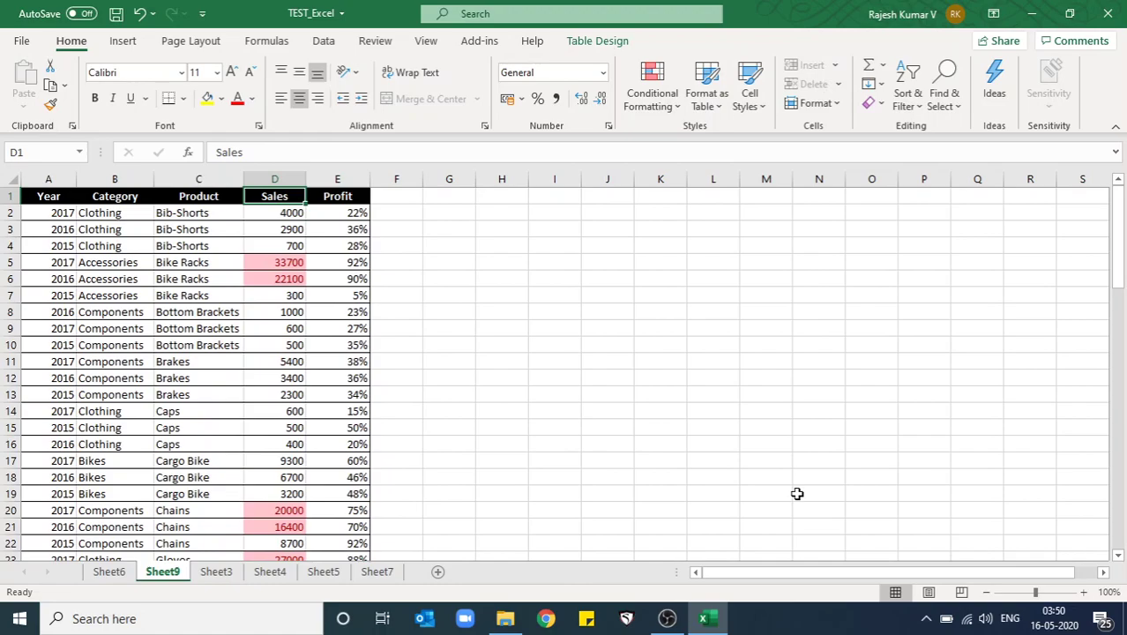
key("Down")
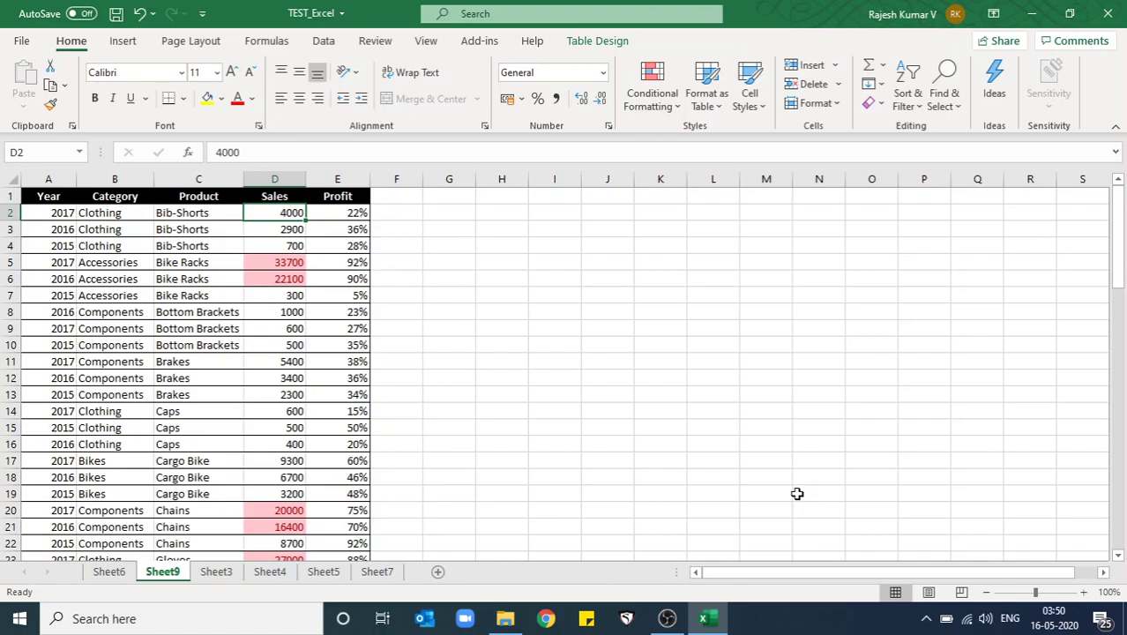
Clear the conditional formatting rules from the whole table, from the Year header in A1 through the total row.
key("Left")
key("Left")
key("Left")
key("Up")
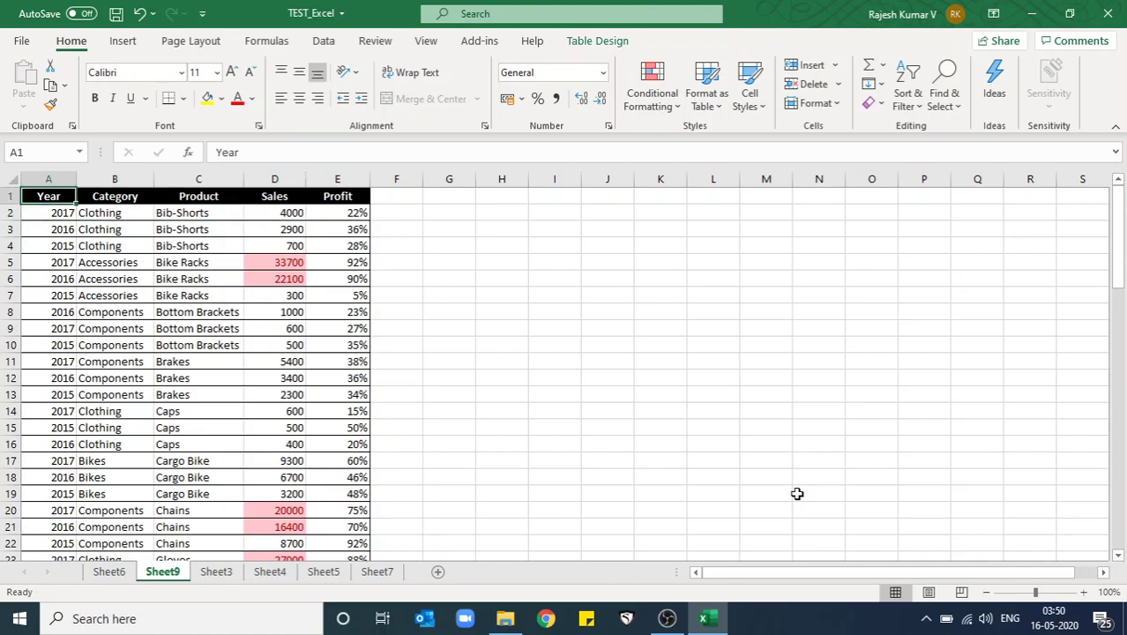
key("ctrl+shift+Down")
key("ctrl+shift+Right")
key("shift+Down")
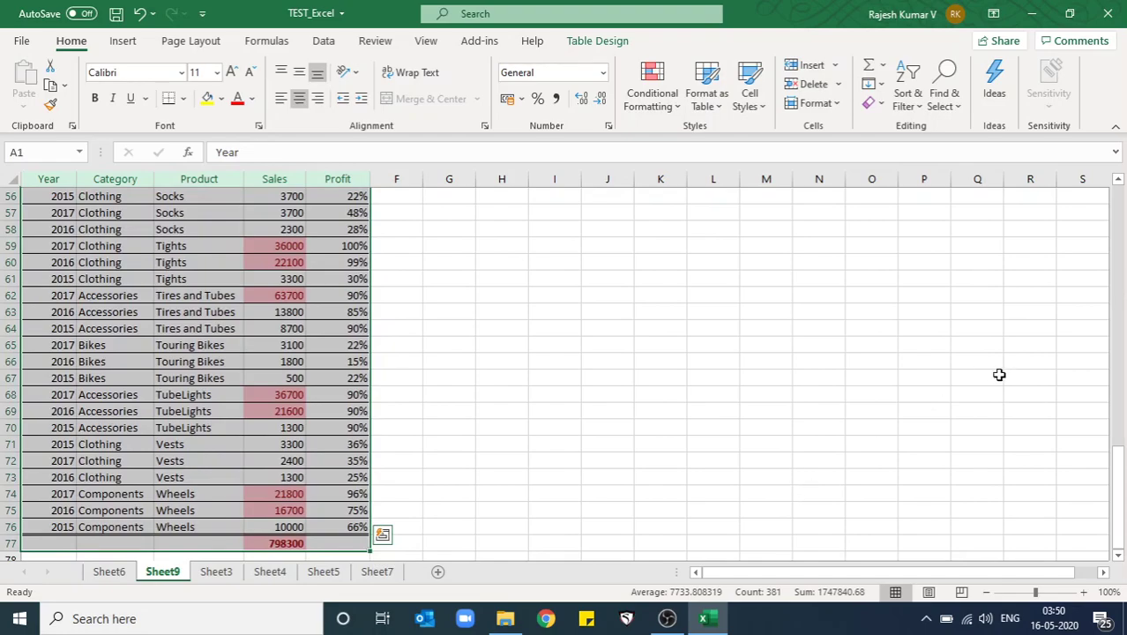
left_click(653, 92)
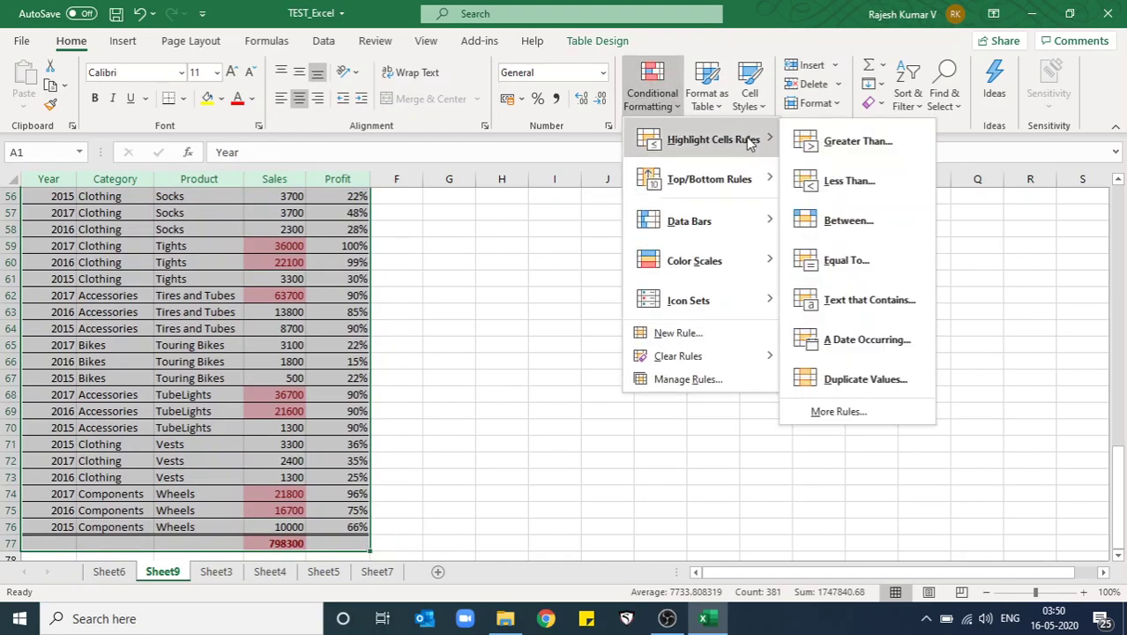
mouse_move(723, 356)
left_click(813, 357)
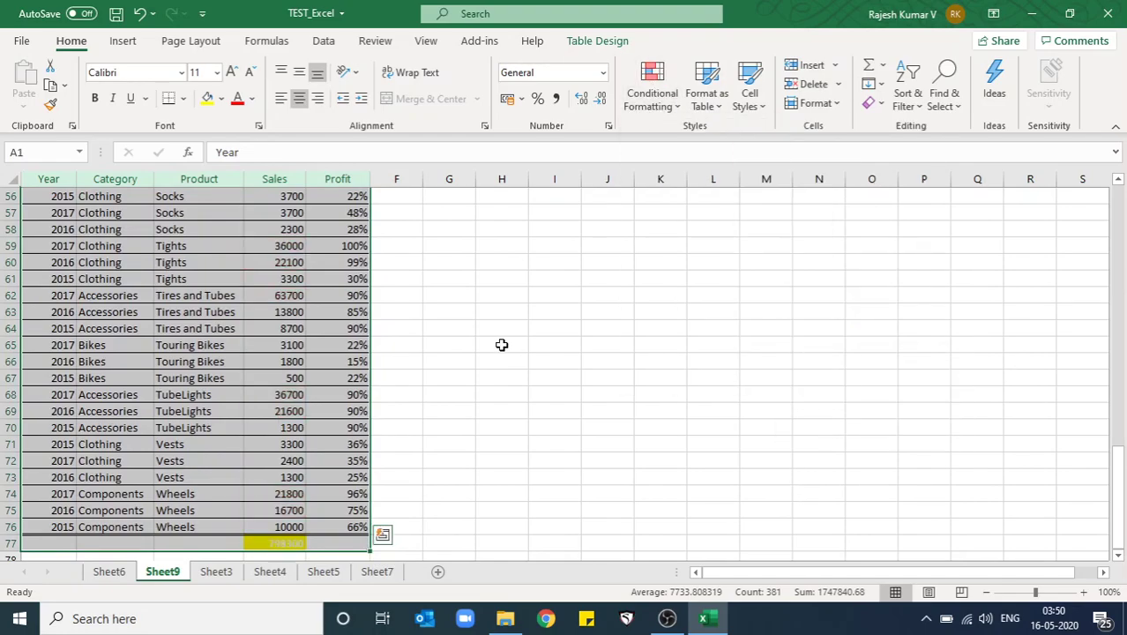
key("ctrl+Home")
key("Right")
key("Right")
key("Down")
key("Right")
key("ctrl+shift+Down")
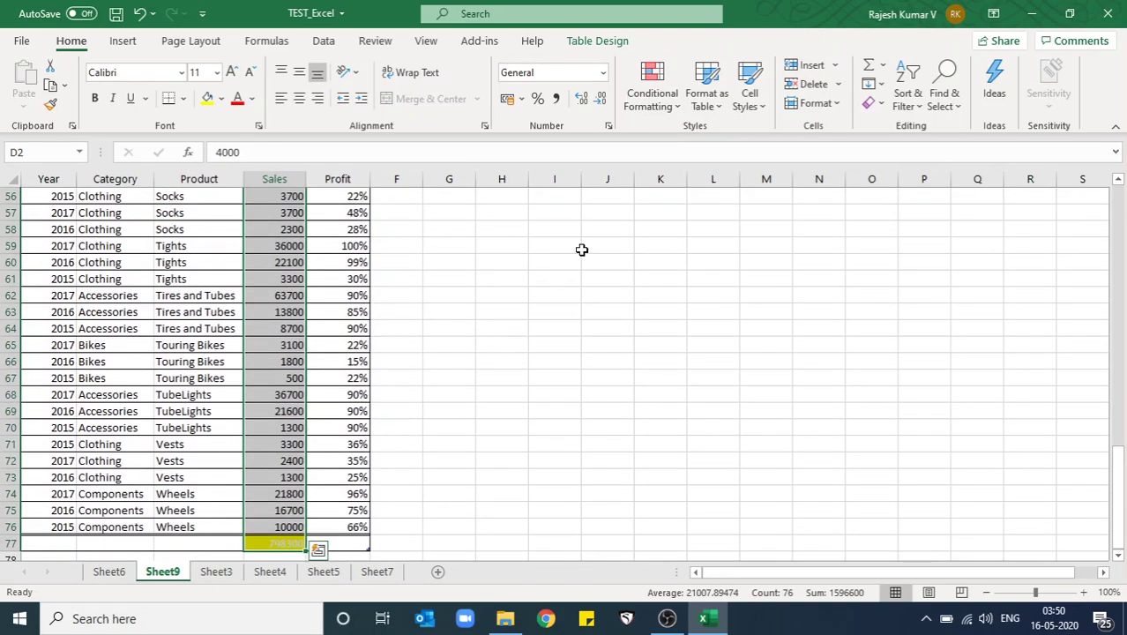
left_click(675, 99)
mouse_move(722, 184)
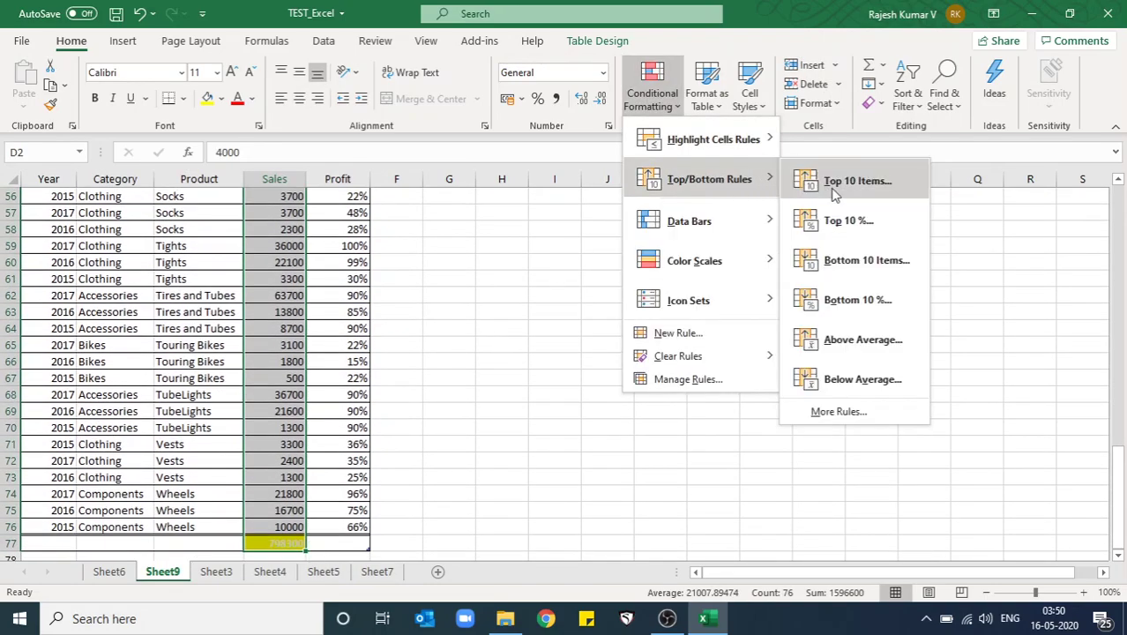
left_click(427, 369)
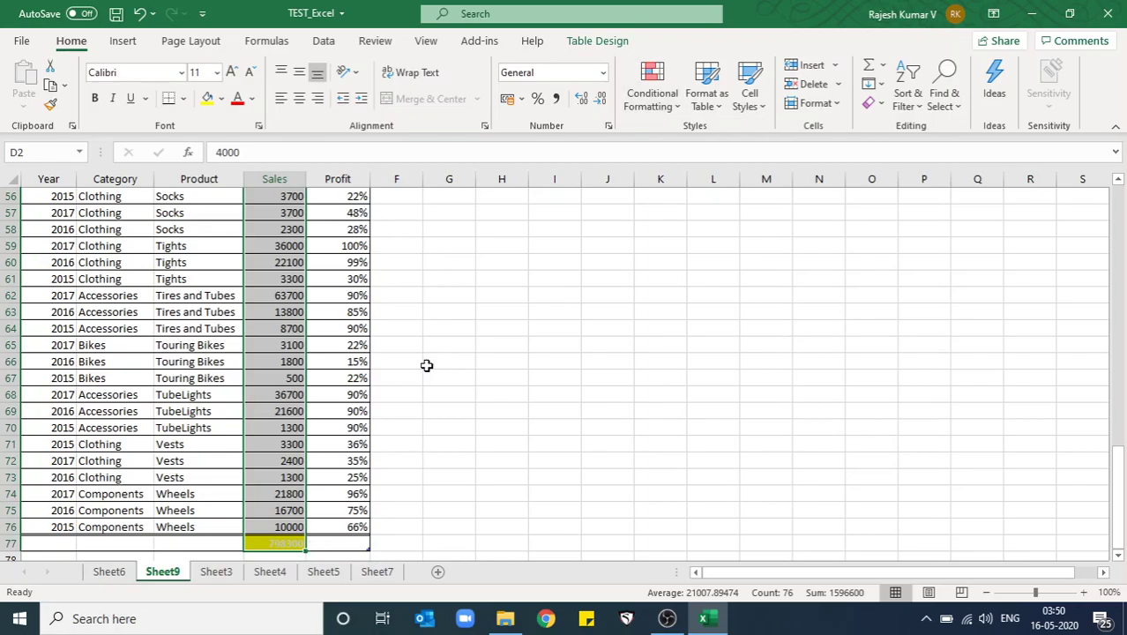
Apply a Top 10% rule to the Profit cells E2:E76 with Light Red Fill with Dark Red Text.
key("ctrl+Up")
key("Right")
key("Right")
key("Down")
key("Left")
key("ctrl+shift+Down")
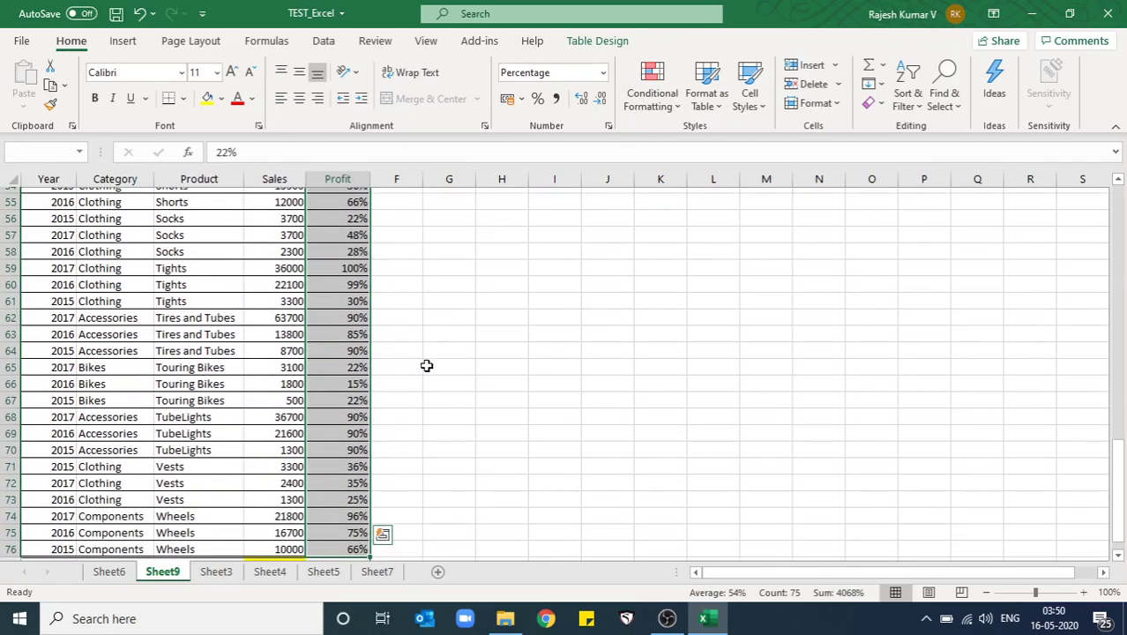
key("ctrl+Up")
key("Down")
key("ctrl+shift+Down")
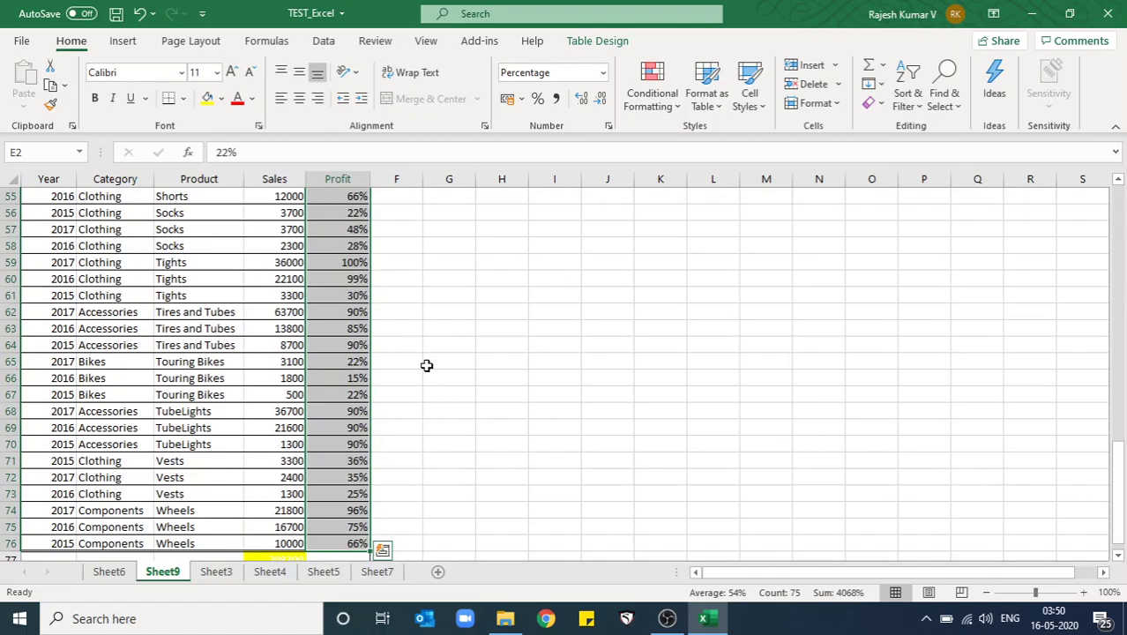
left_click(653, 105)
mouse_move(698, 168)
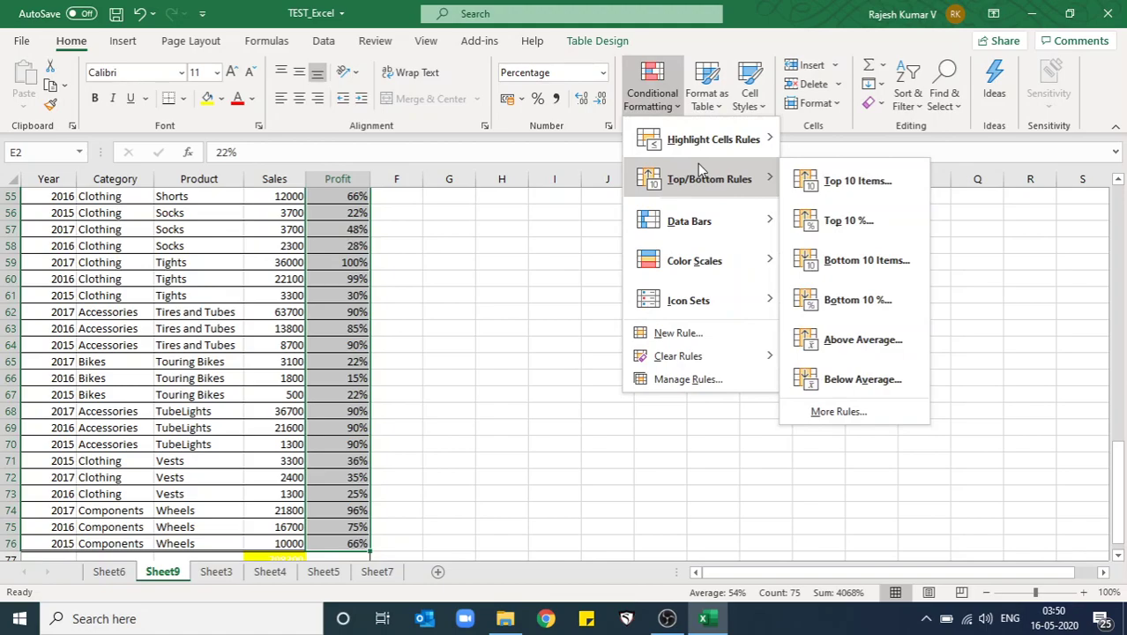
left_click(846, 220)
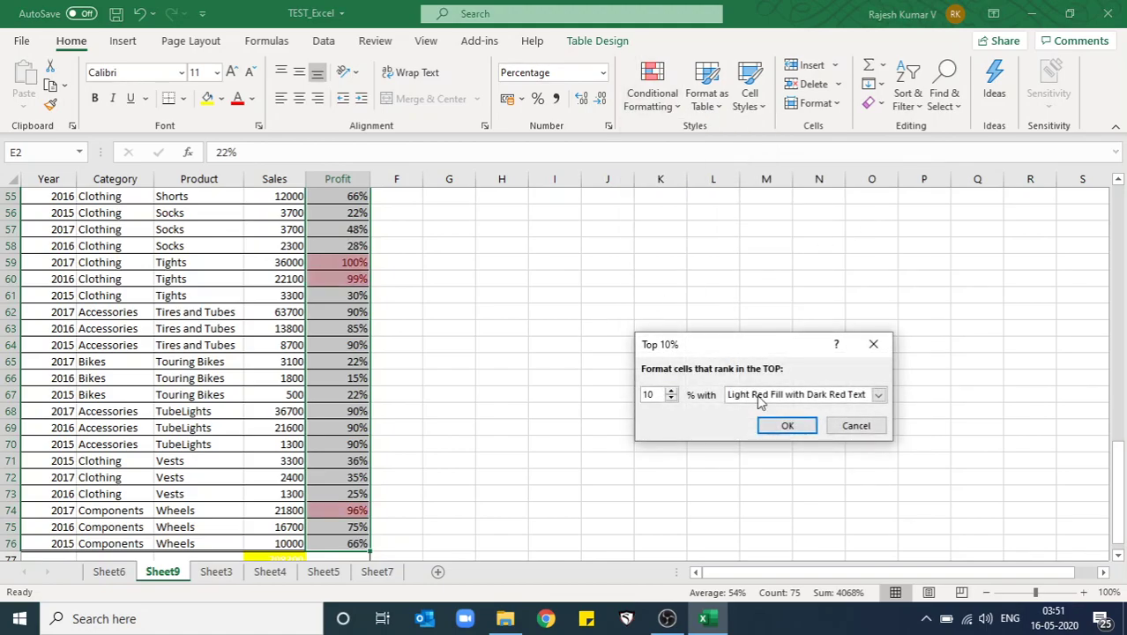
left_click(805, 425)
Examine which Profit values, from the last rows up to the header, are highlighted by the Top 10% rule.
left_click(309, 261)
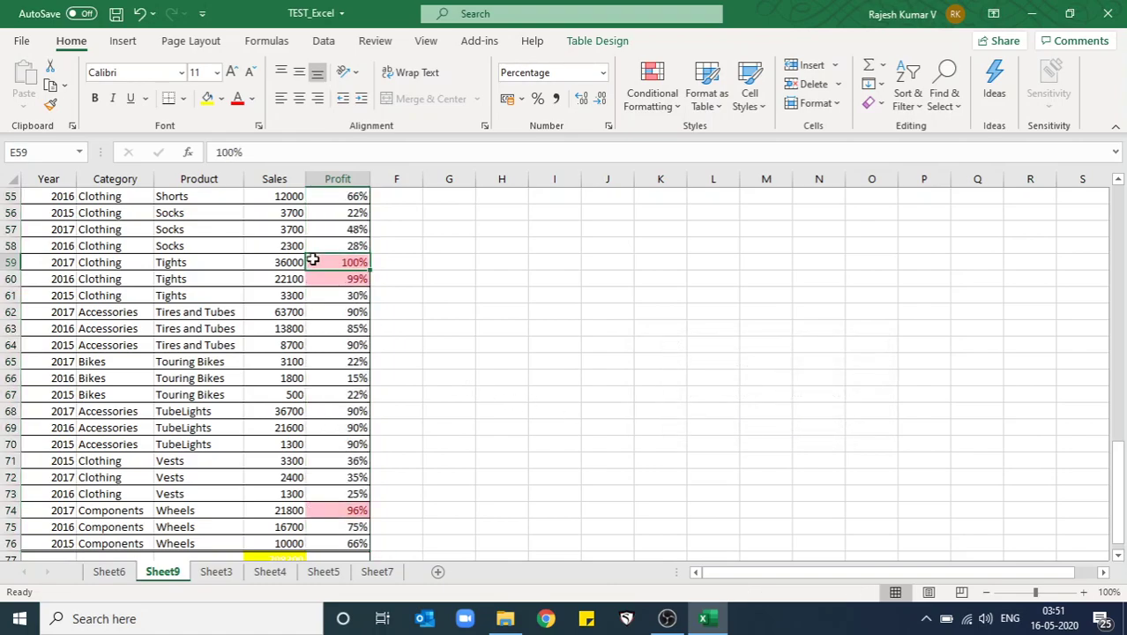
key("ctrl+shift+Left")
key("Right")
key("Left")
key("Down")
key("Down")
key("Down")
key("Down")
key("Down")
key("Down")
key("Down")
key("Down")
key("Down")
key("Down")
key("Down")
key("Down")
key("Down")
key("Down")
key("Down")
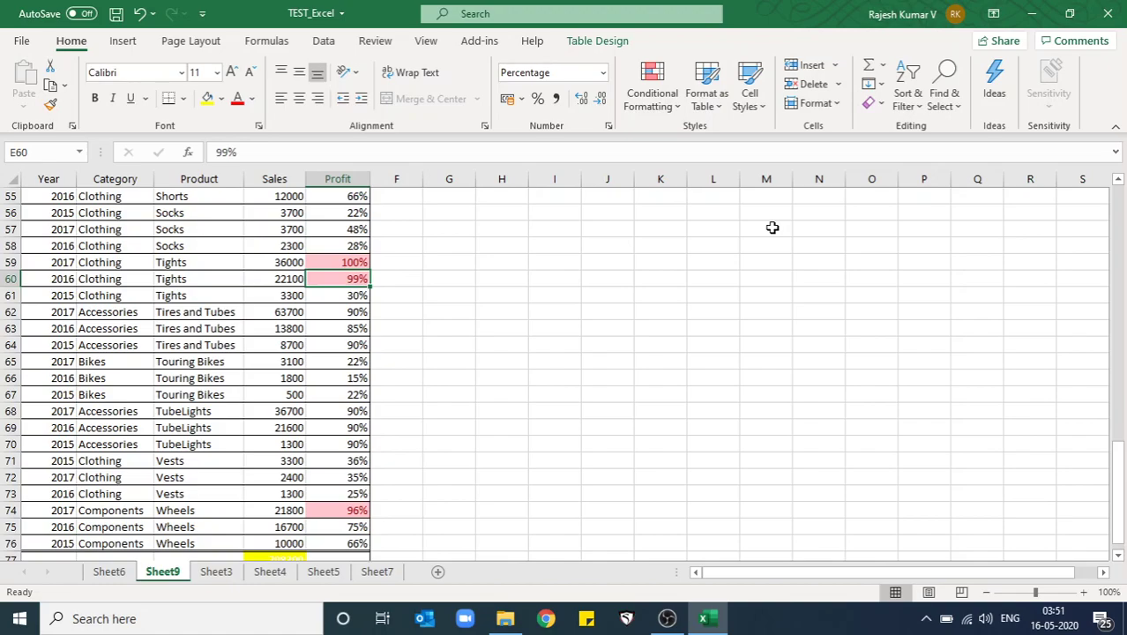
key("Up")
key("Up")
key("Up")
key("Up")
key("Up")
key("Up")
key("Up")
key("Up")
key("Up")
key("Up")
key("Up")
key("Up")
key("Up")
key("Up")
key("Up")
key("Up")
key("Up")
key("Up")
key("Up")
key("Up")
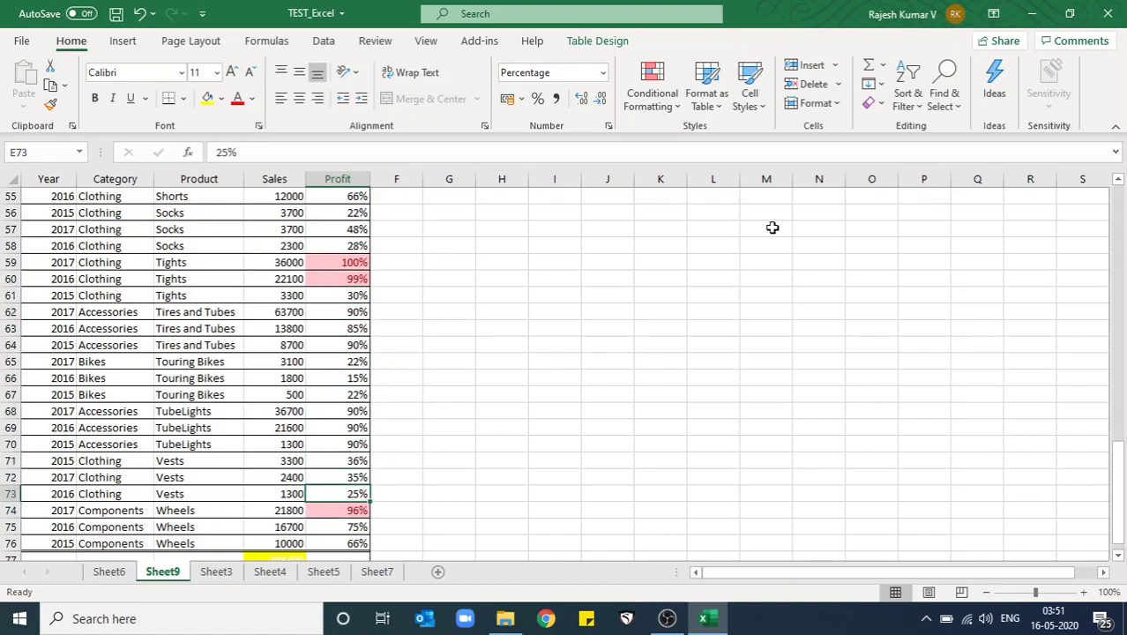
key("Up")
key("Up")
key("Up")
key("Up")
key("Up")
key("Up")
key("Up")
key("Up")
key("Up")
key("Up")
key("Up")
key("Up")
key("Up")
key("Up")
key("Up")
key("Up")
key("Up")
key("Up")
key("Up")
key("Up")
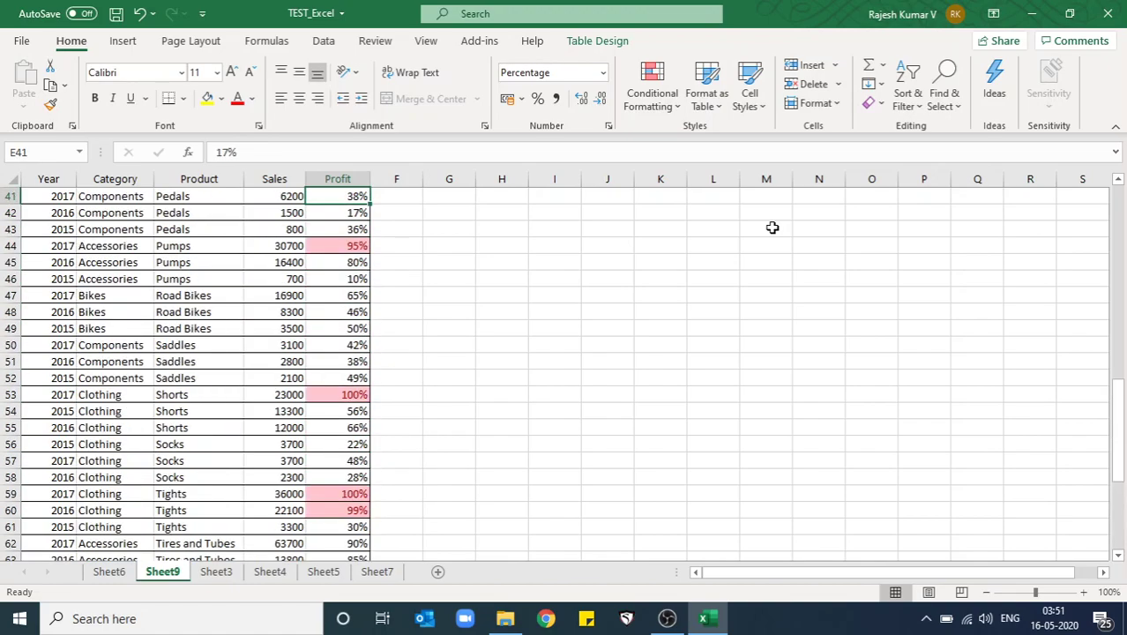
key("Up")
key("Up")
key("Up")
key("Up")
key("Up")
key("Up")
key("Up")
key("Up")
key("Up")
key("Up")
key("Up")
key("Up")
key("Up")
key("Up")
key("Up")
key("Up")
key("Up")
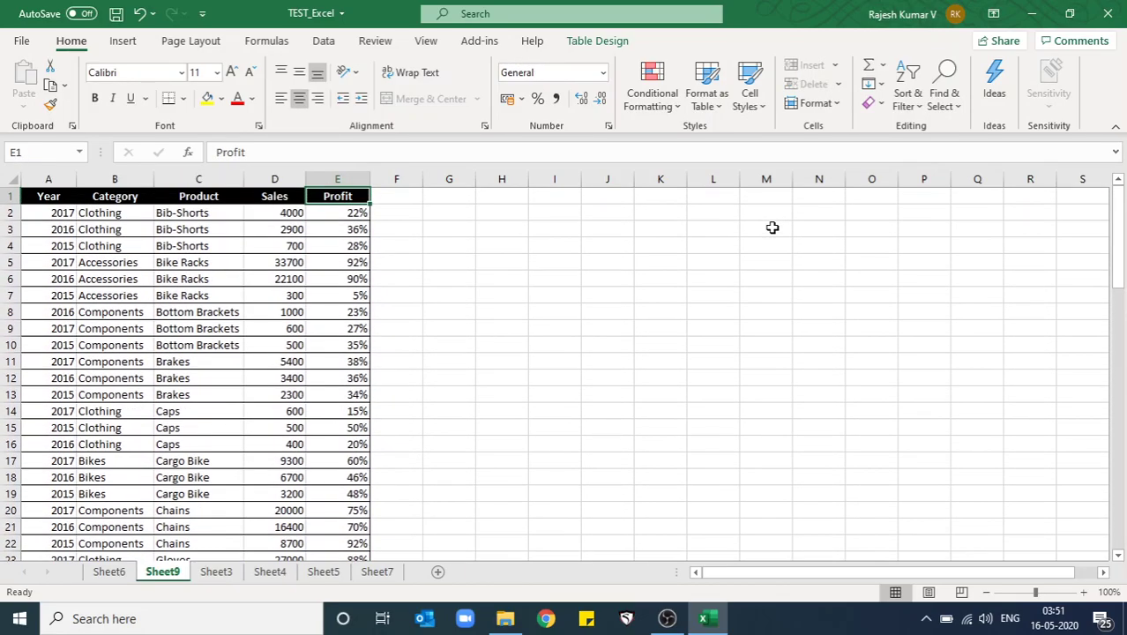
key("ctrl+shift+Down")
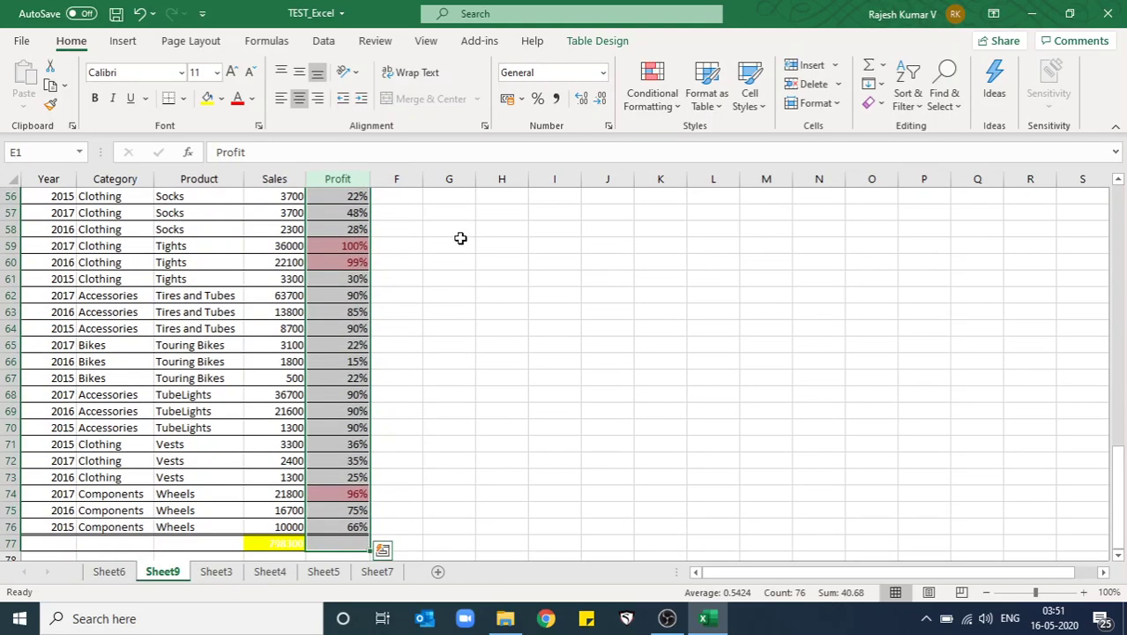
left_click(659, 102)
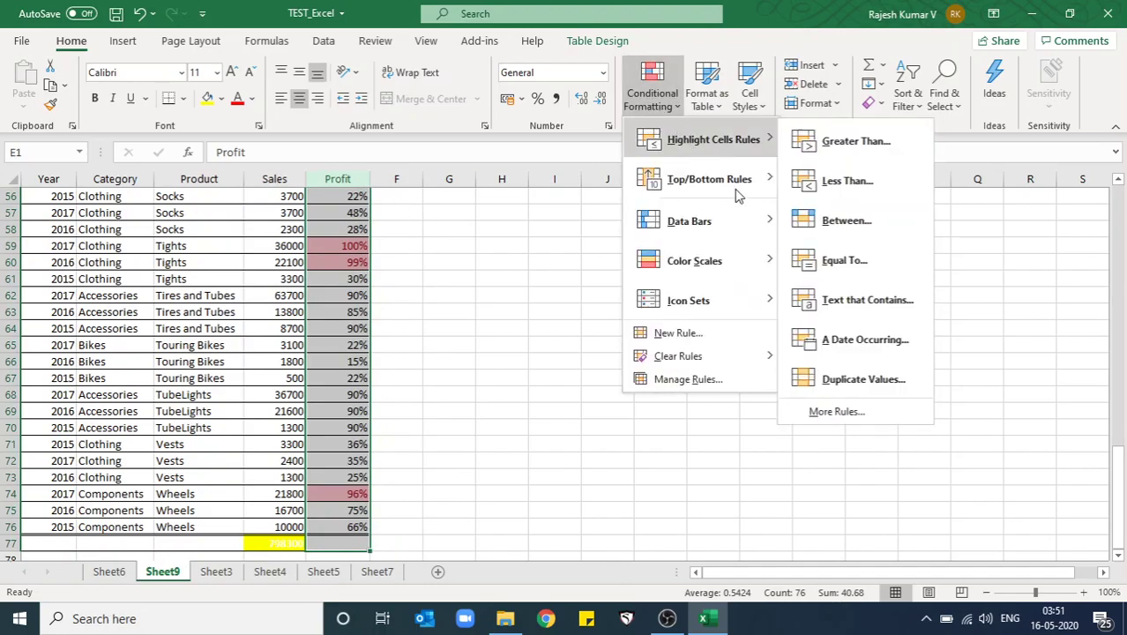
mouse_move(746, 184)
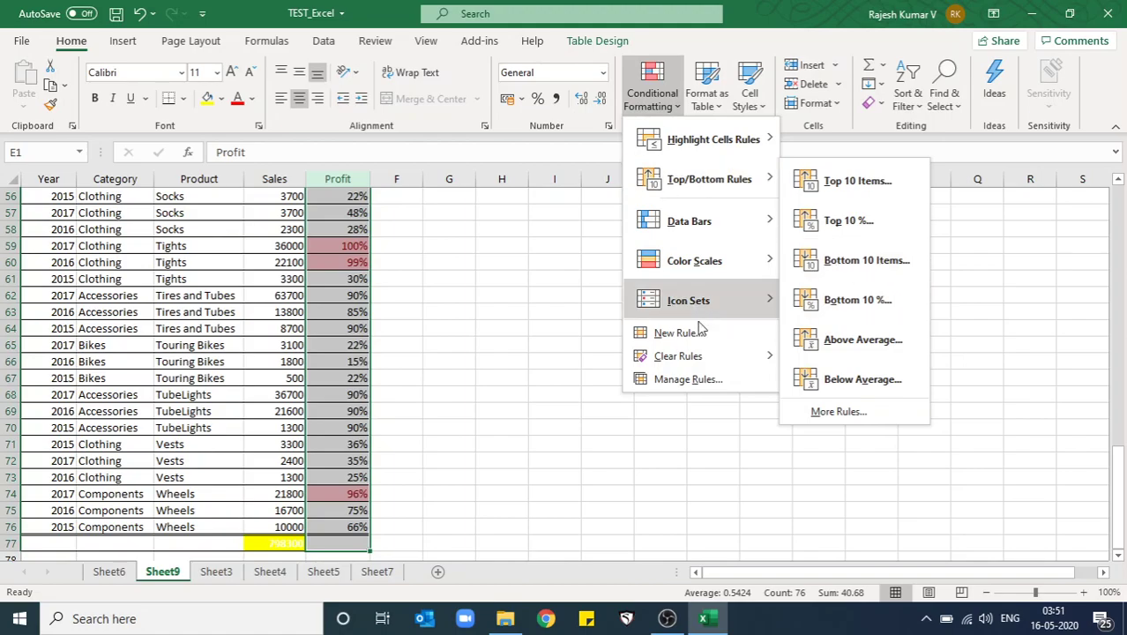
left_click(436, 350)
Clear the conditional formatting rules from the Profit cells E2:E76.
key("Down")
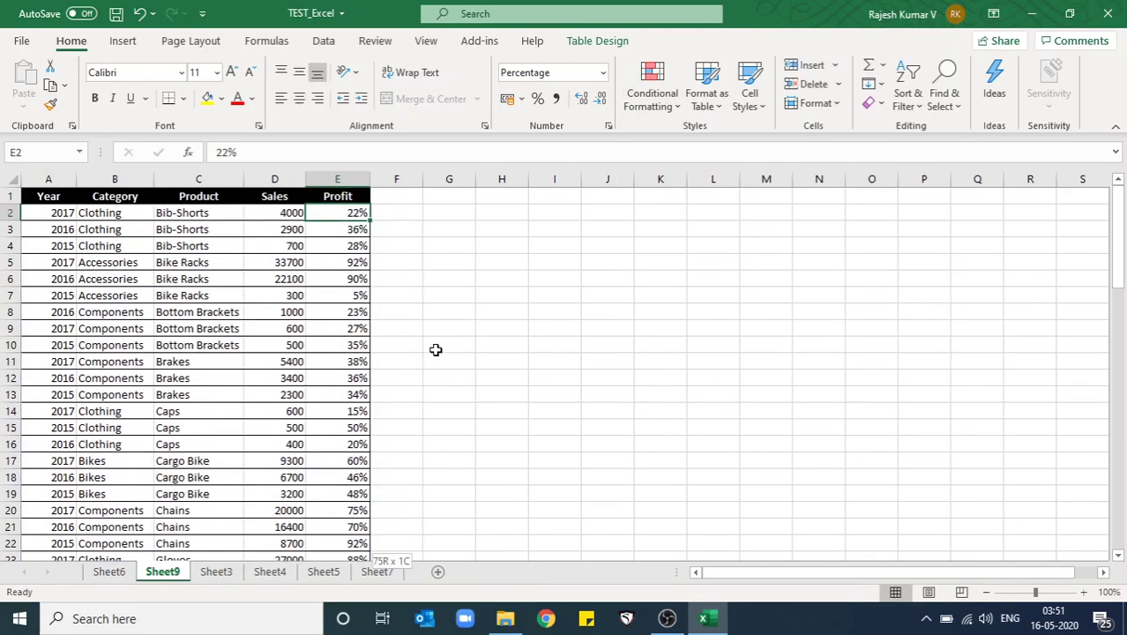
key("ctrl+shift+Down")
left_click(653, 84)
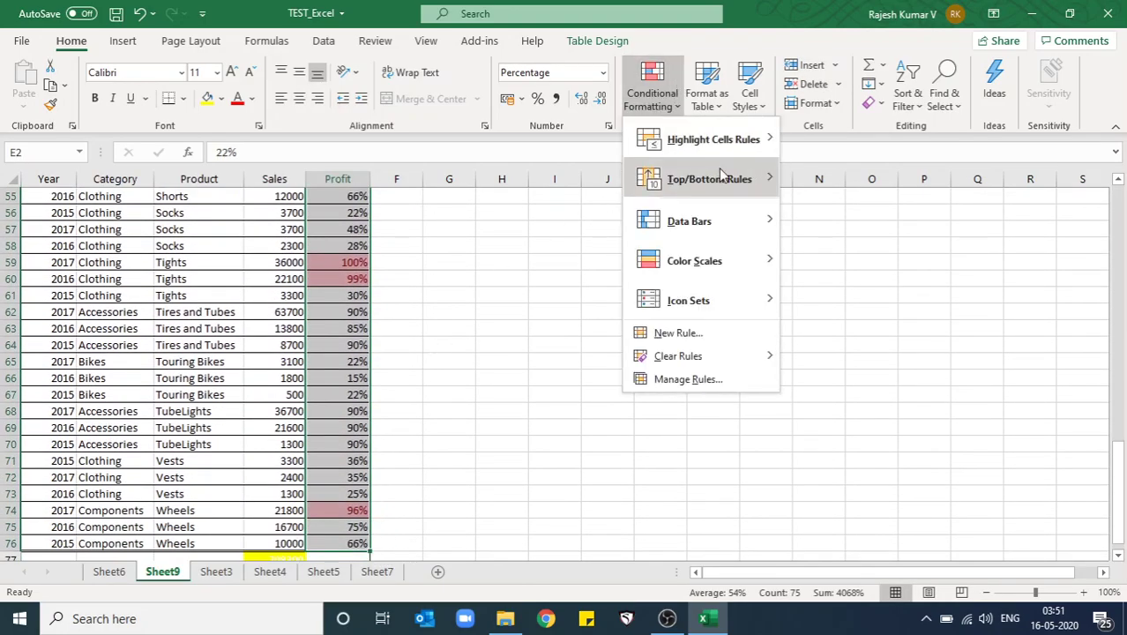
mouse_move(716, 357)
left_click(846, 357)
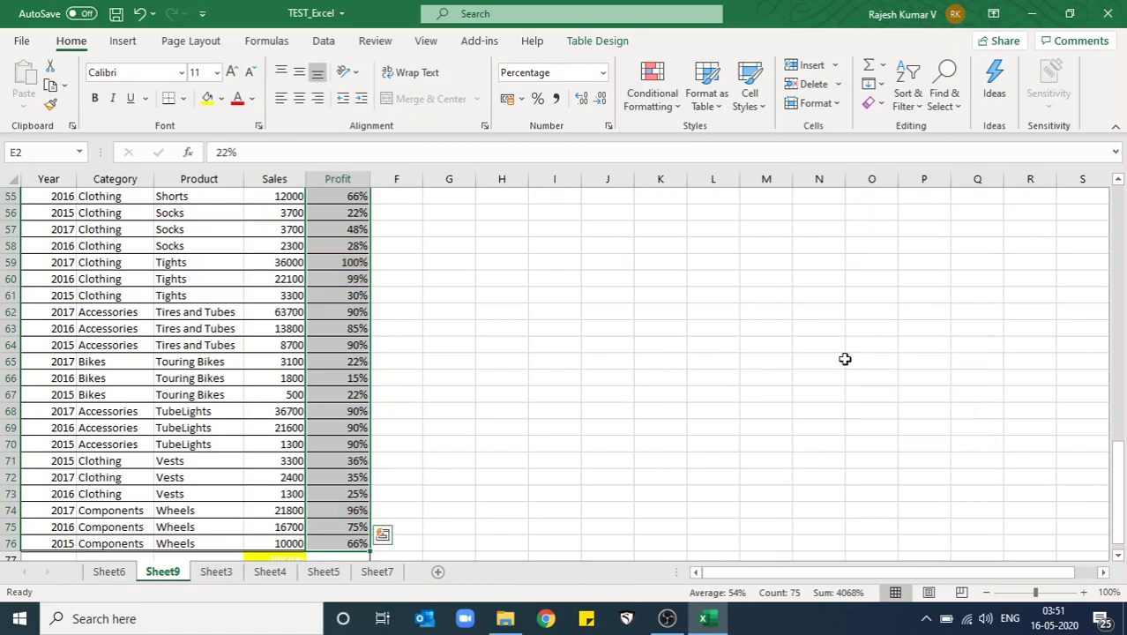
key("ctrl+Up")
key("Down")
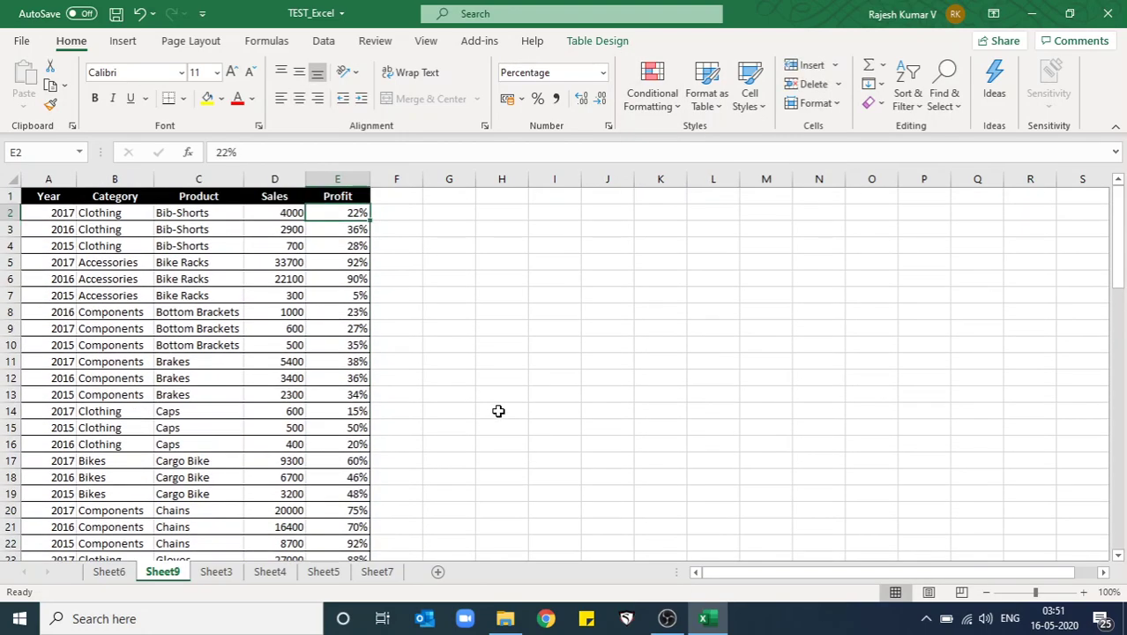
left_click(653, 89)
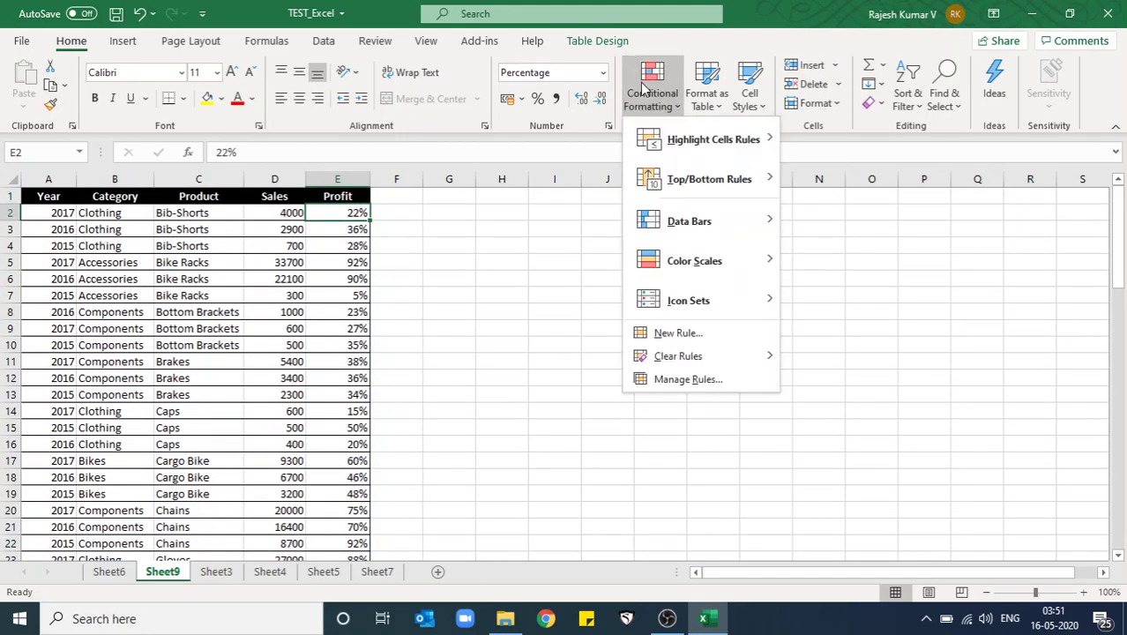
mouse_move(705, 191)
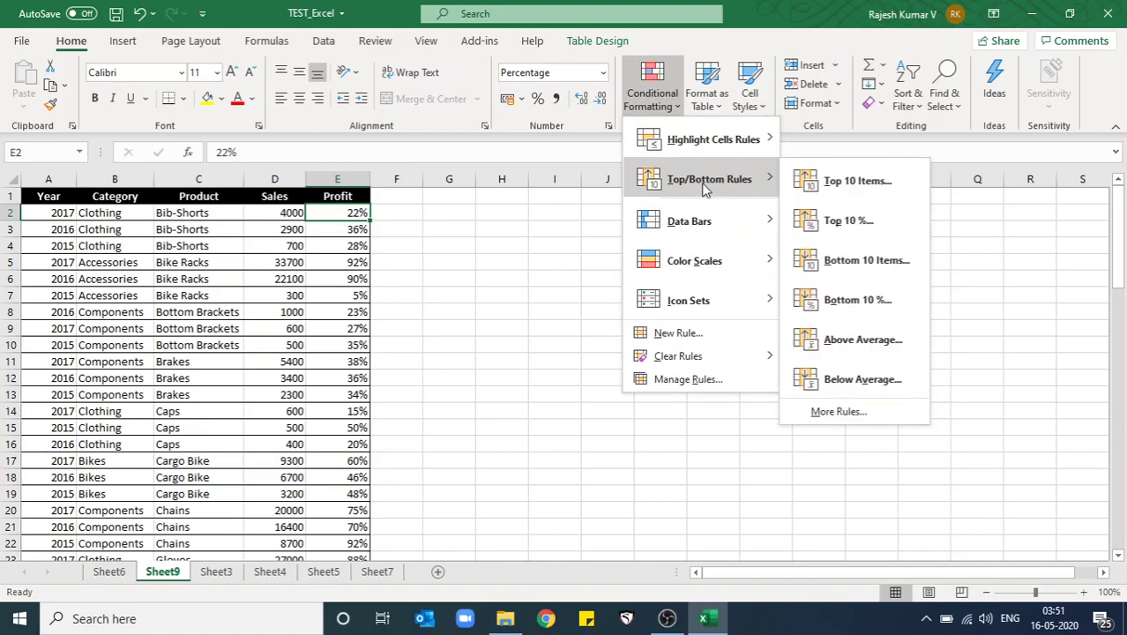
left_click(478, 379)
key("Right")
key("Right")
key("Right")
key("Right")
key("Left")
key("Left")
key("Left")
key("Left")
key("Left")
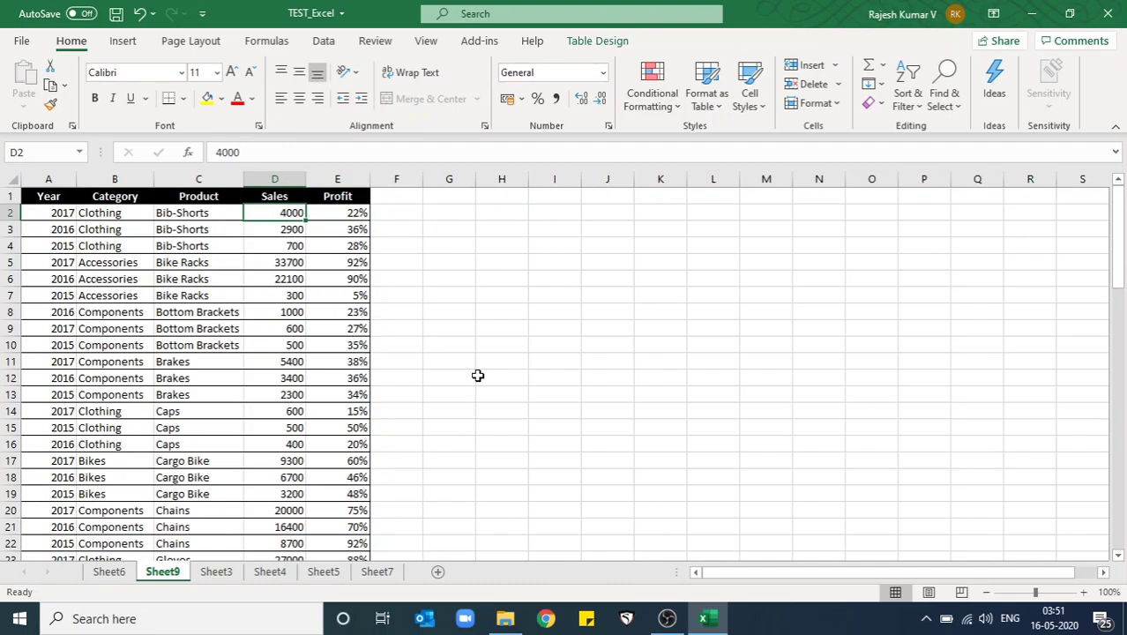
Enter 23 in the empty cell H4 beside the table and set its font color to red.
key("Down")
key("Right")
key("Right")
key("Right")
key("Right")
key("Down")
key("Right")
key("Left")
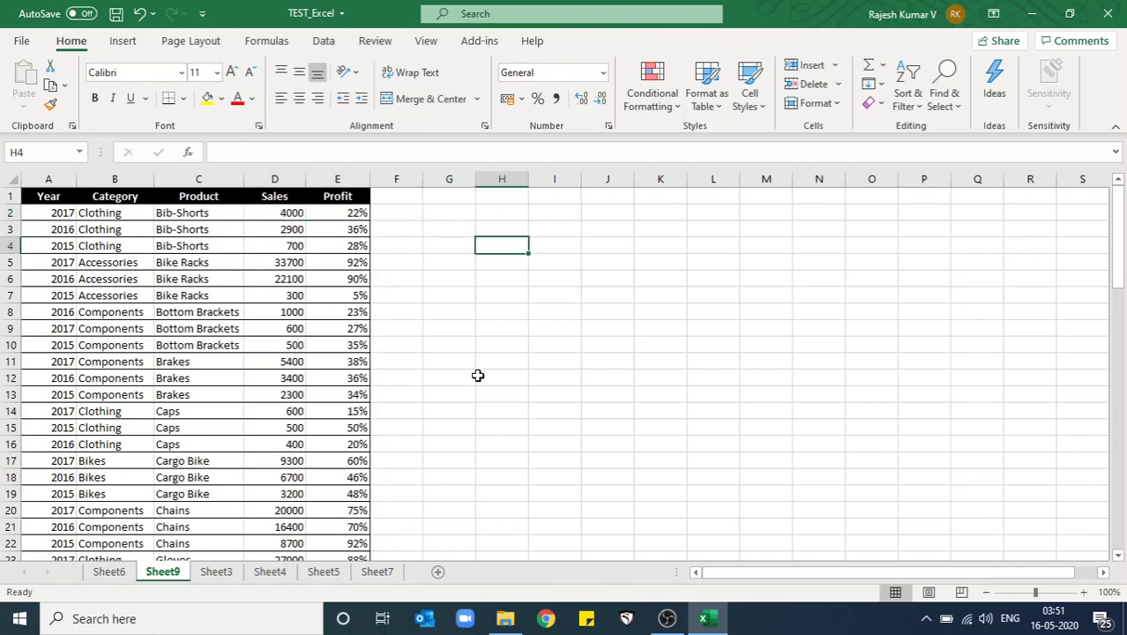
type("1")
key("ctrl+Return")
type("23")
key("ctrl+Return")
left_click(237, 98)
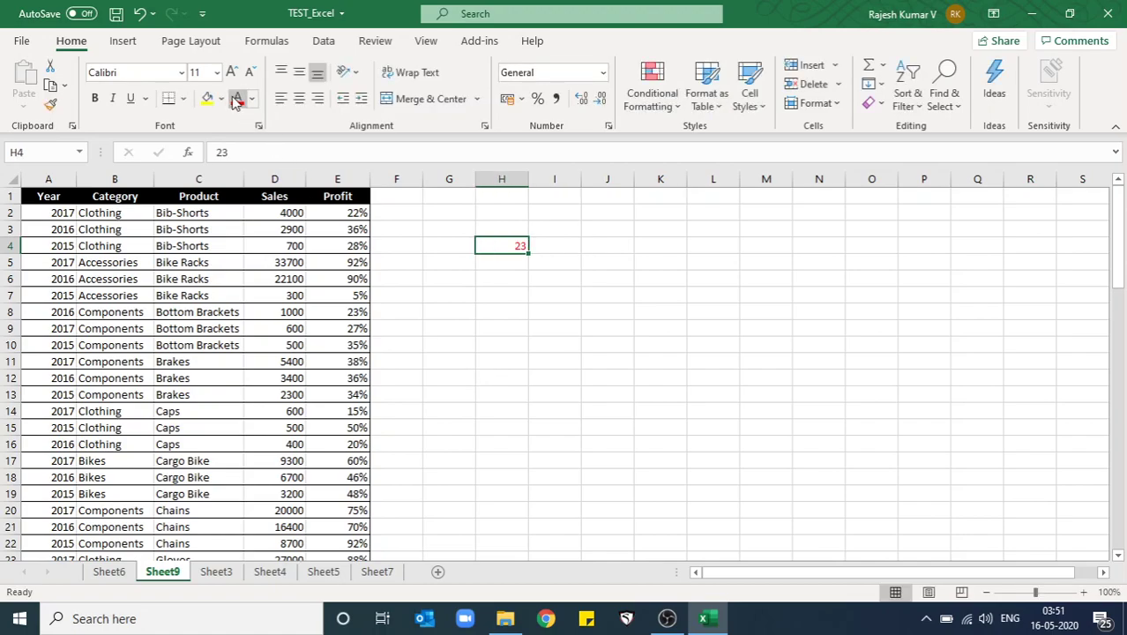
Enter 25, 25 and 40 in cells H5 to H7 below the red number.
key("Right")
key("Down")
key("Left")
type("25")
key("Return")
type("2")
key("Return")
type("40")
key("Return")
Set the font color of the cells H4:H8 to red.
key("Up")
key("Up")
key("Up")
key("Up")
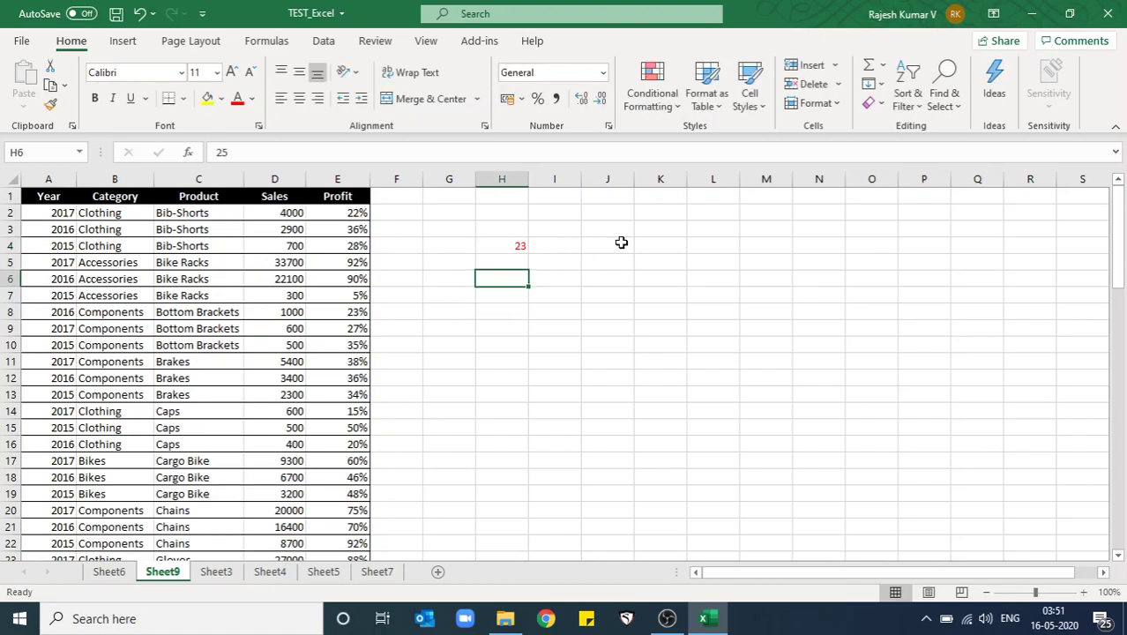
key("shift+Down")
key("shift+Down")
key("shift+Down")
key("shift+Down")
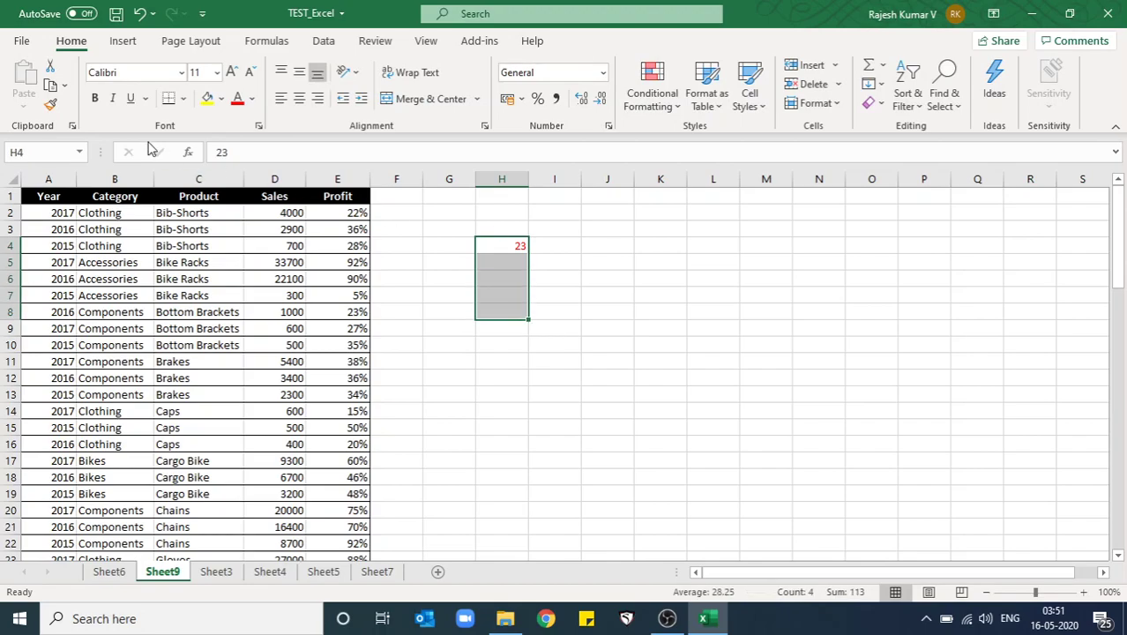
left_click(236, 99)
Total the sample numbers H4:H7 in cell H8 with AutoSum.
key("Right")
key("Left")
key("Down")
key("Down")
key("Down")
key("shift+Down")
key("Up")
key("Up")
key("Up")
key("shift+Down")
key("shift+Down")
key("shift+Down")
key("shift+Down")
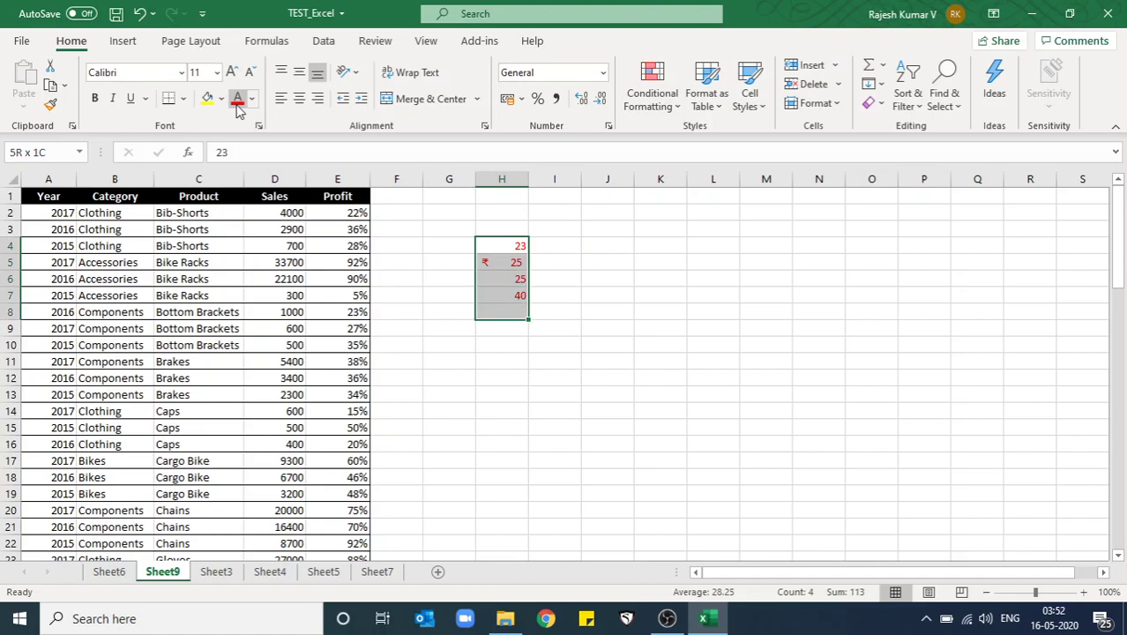
left_click(869, 67)
key("Return")
key("Down")
key("Down")
key("Down")
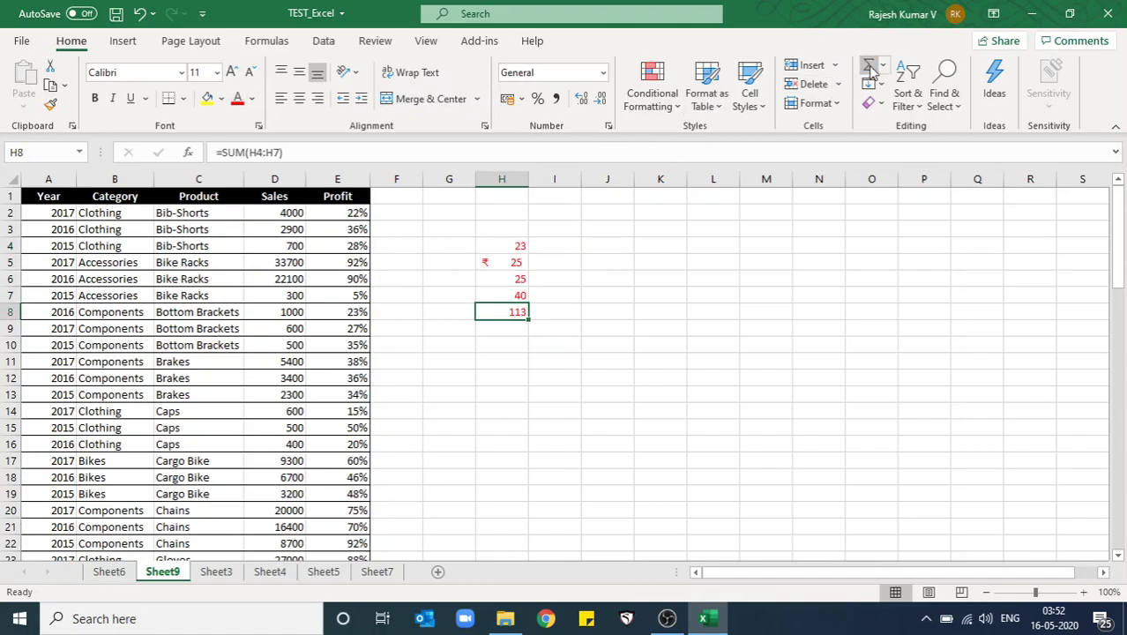
Calculate the average in cell I8 with the formula =H8/4 and set its font color to red.
key("Right")
type("=")
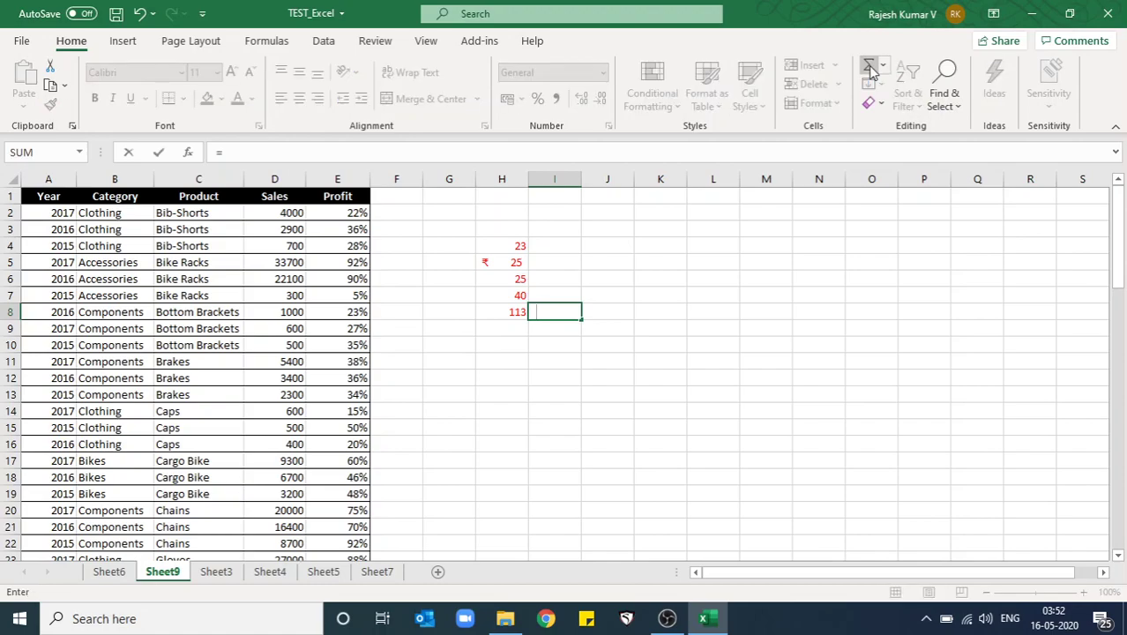
key("Left")
type("/")
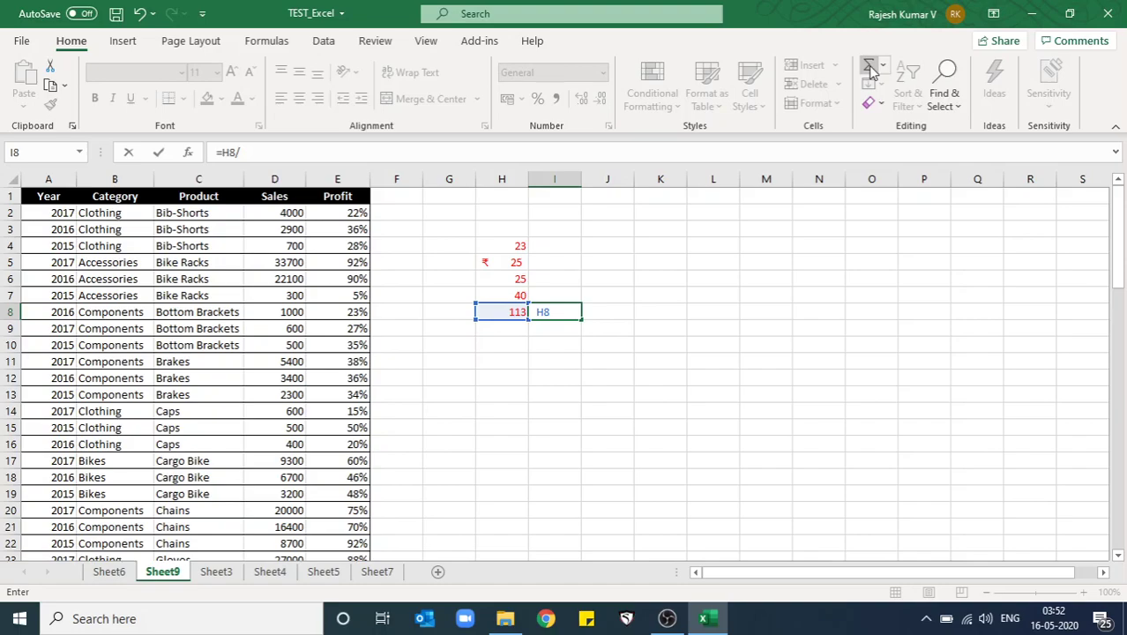
key("Return")
key("Up")
left_click(238, 98)
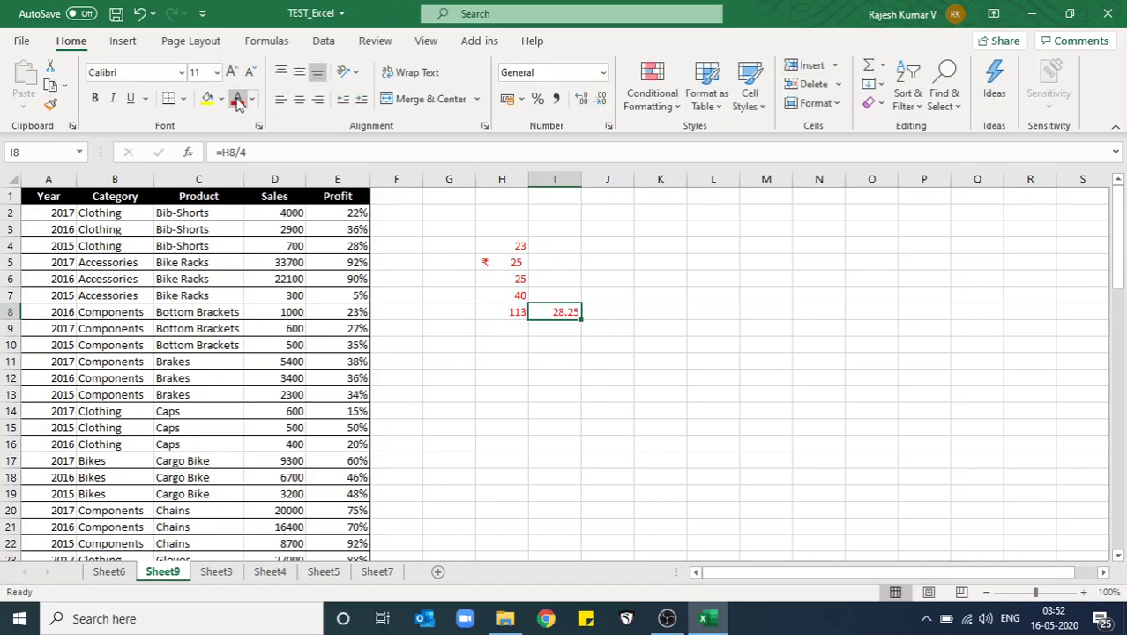
Select the block H4:I8 to show the sample numbers together with their total and average.
key("Up")
key("Up")
key("Left")
key("Up")
key("Up")
key("shift+Down")
key("shift+Down")
key("shift+Down")
key("shift+Down")
key("shift+Right")
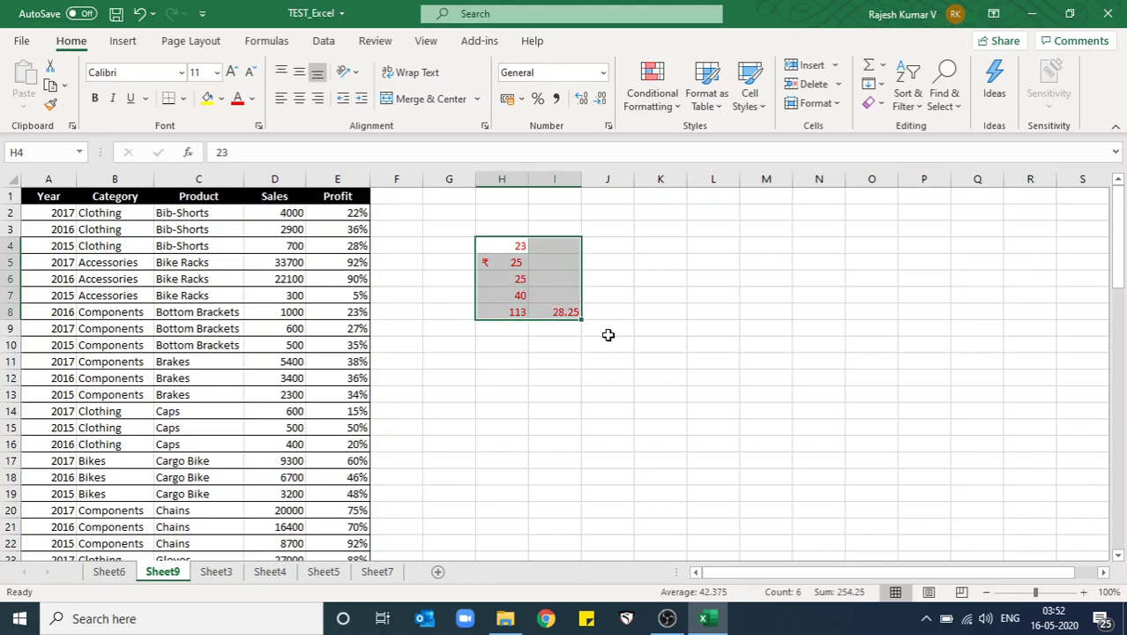
Apply an Above Average rule with Light Red Fill with Dark Red Text to the Sales cells D2:D76.
key("Left")
key("Left")
key("Left")
key("Left")
key("Up")
key("Up")
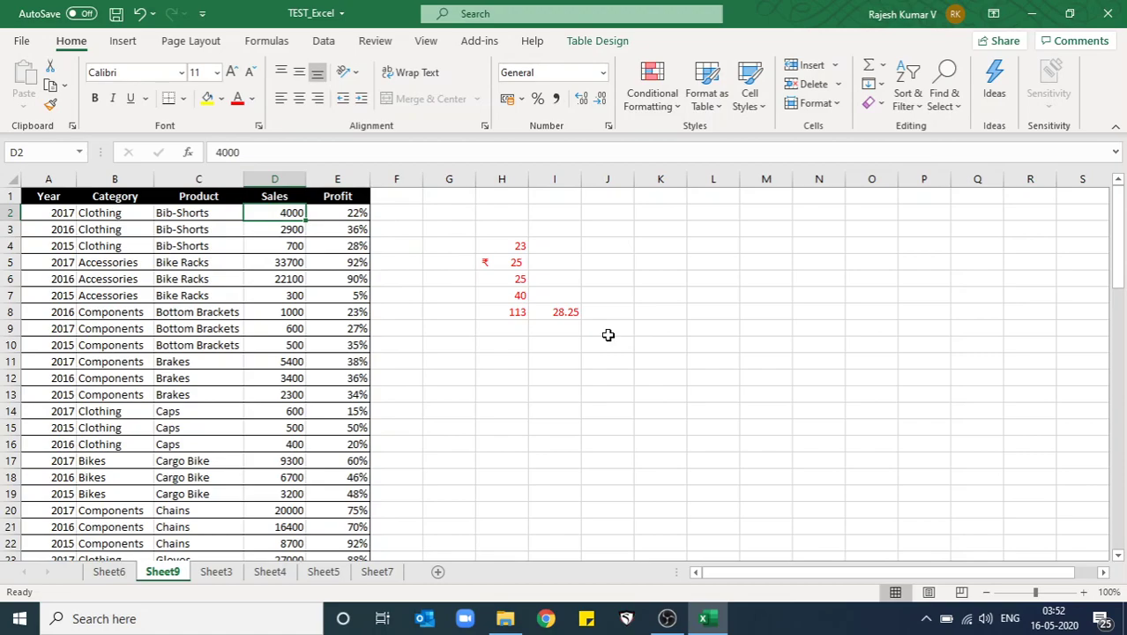
key("shift+Down")
key("ctrl+q")
key("Escape")
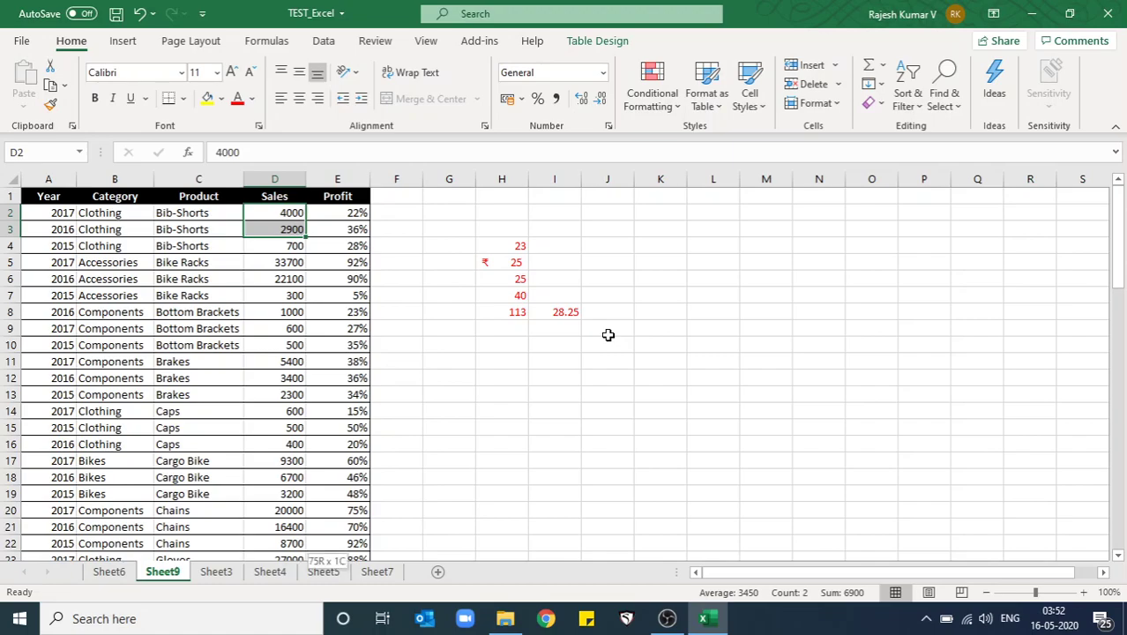
key("ctrl+shift+Down")
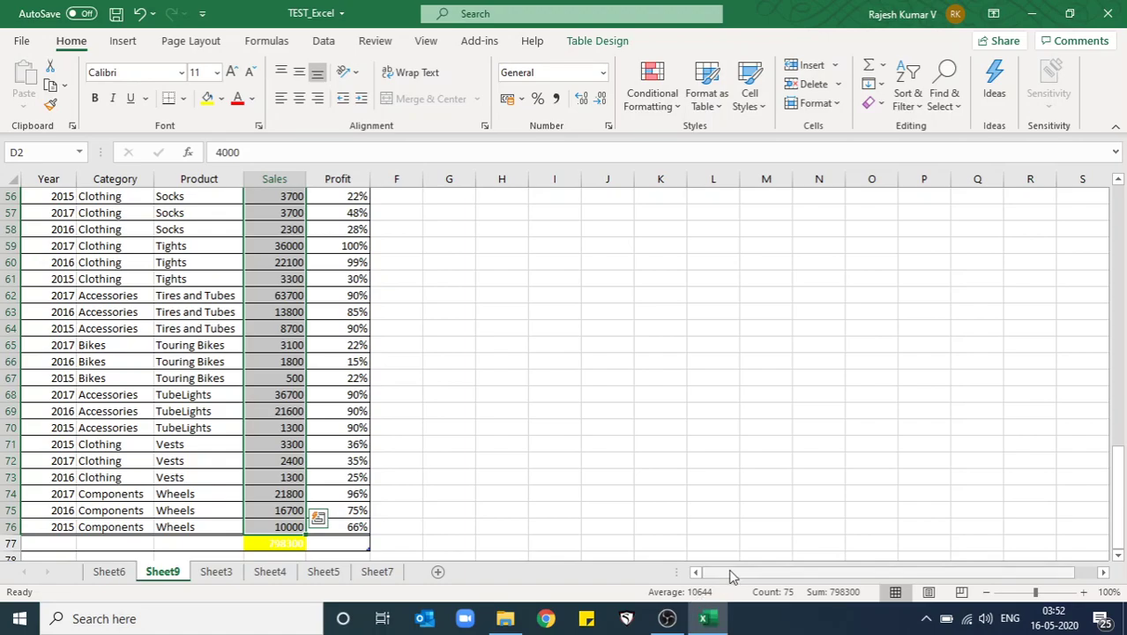
left_click_drag(1120, 474, 1120, 231)
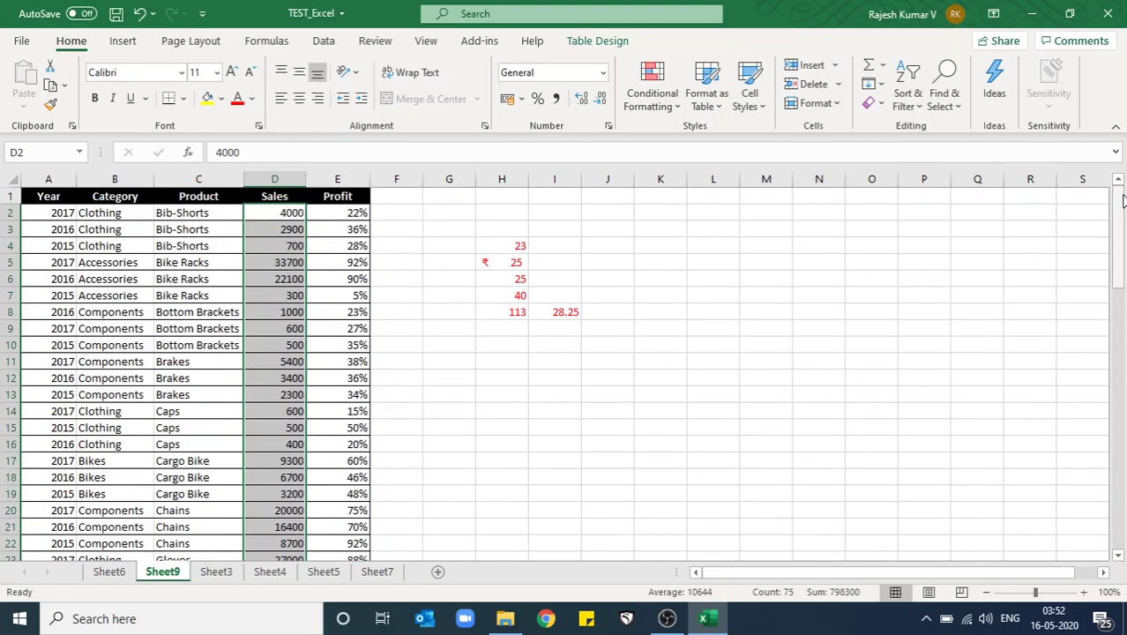
left_click(655, 110)
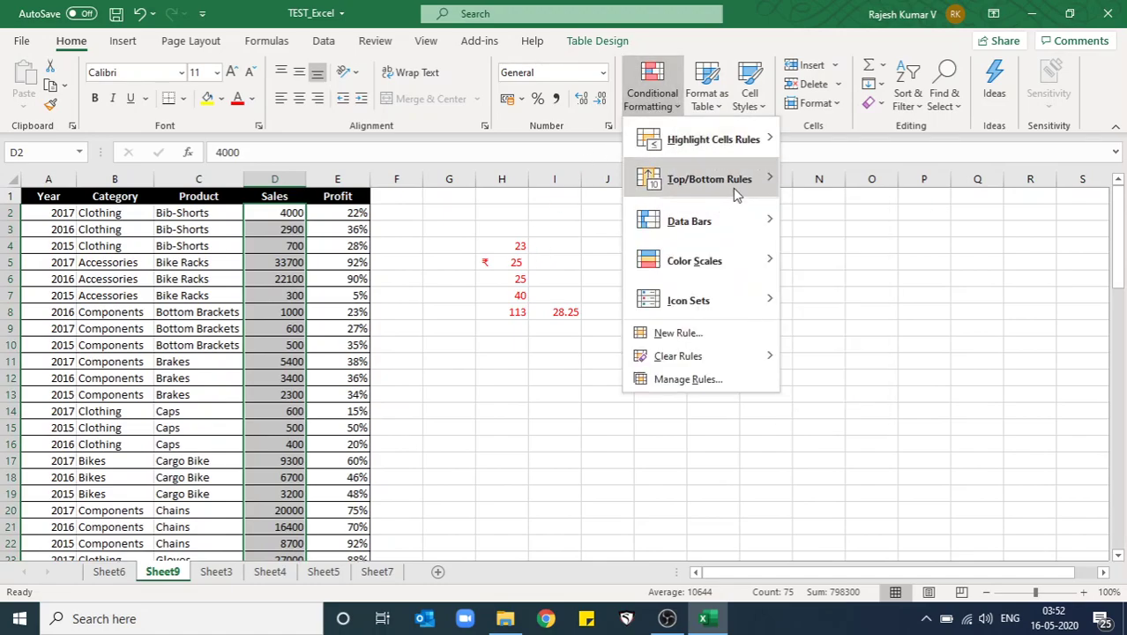
mouse_move(733, 187)
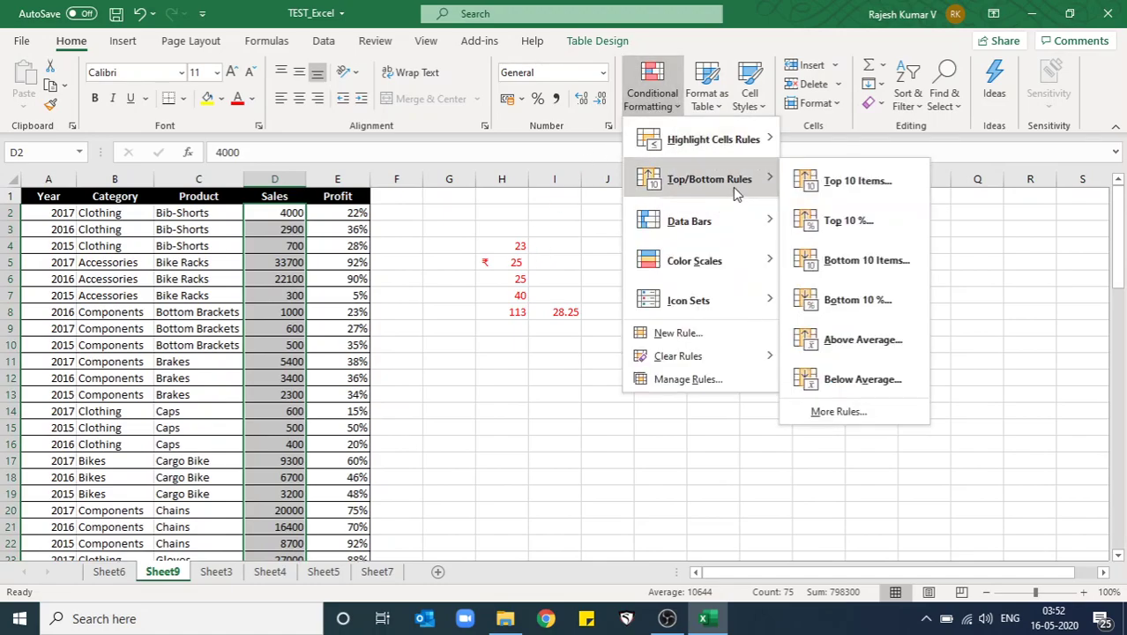
left_click(901, 346)
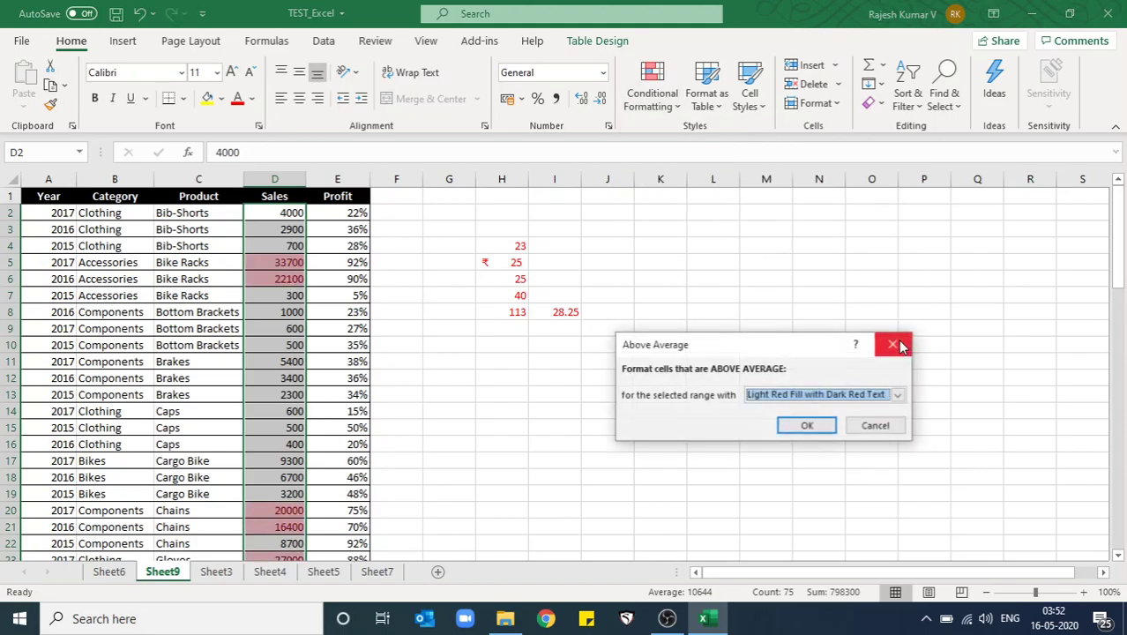
left_click(804, 426)
Go through the Sales column to examine which cells the Above Average rule highlights.
key("Left")
key("Down")
key("Down")
key("Down")
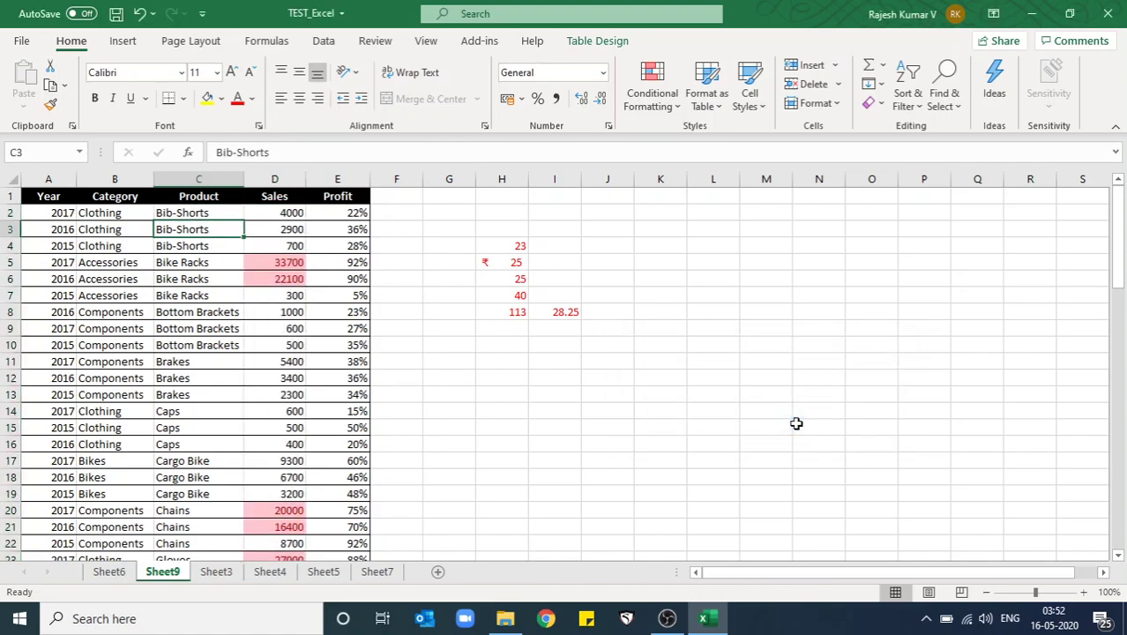
key("Right")
key("Right")
key("Down")
key("Left")
key("Down")
key("Down")
key("Down")
key("Down")
key("Down")
key("Down")
key("Down")
key("Down")
key("Down")
key("Down")
key("Down")
key("Down")
key("Down")
key("Down")
key("Down")
key("Down")
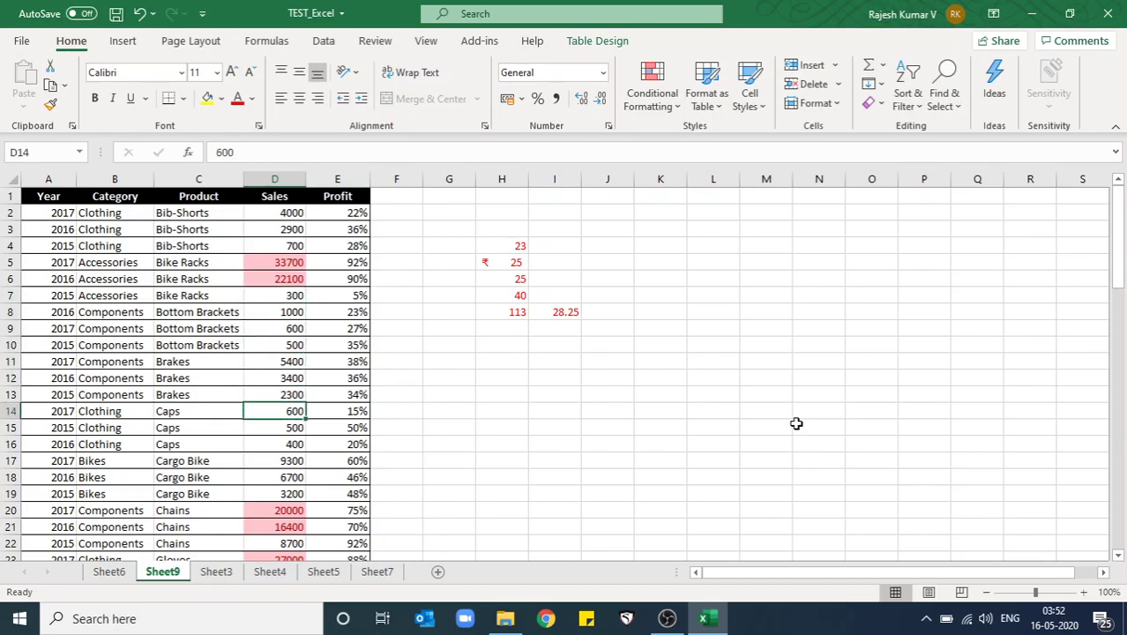
key("Down")
key("Down")
key("Down")
key("Down")
key("Down")
key("Down")
key("Down")
key("Down")
key("Down")
key("Down")
scroll(797, 423, "up", 1)
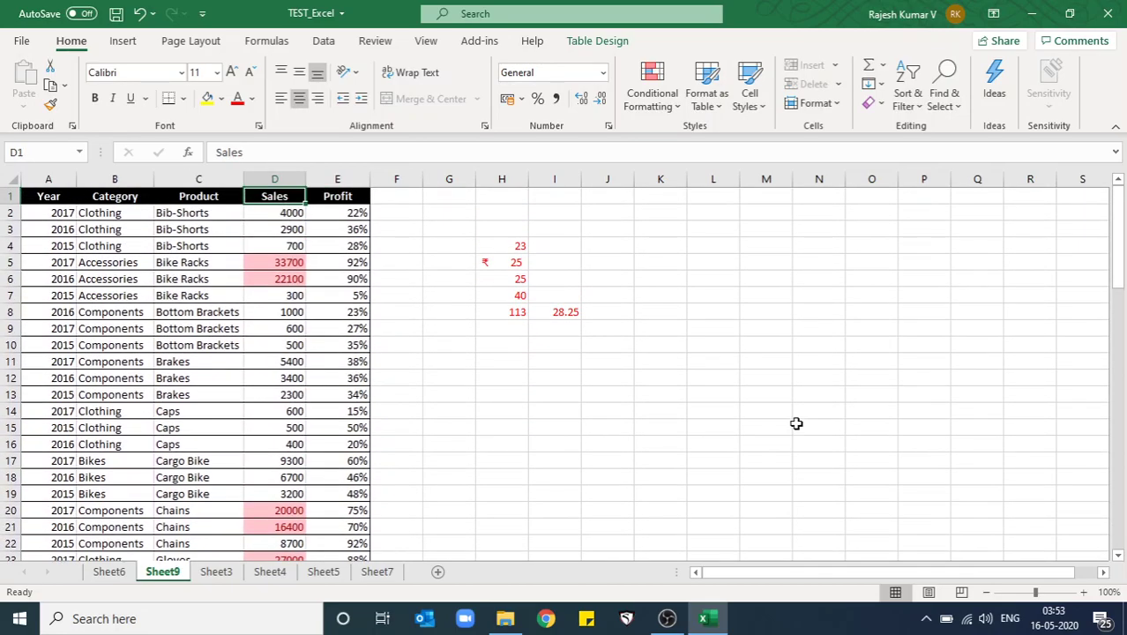
left_click(653, 99)
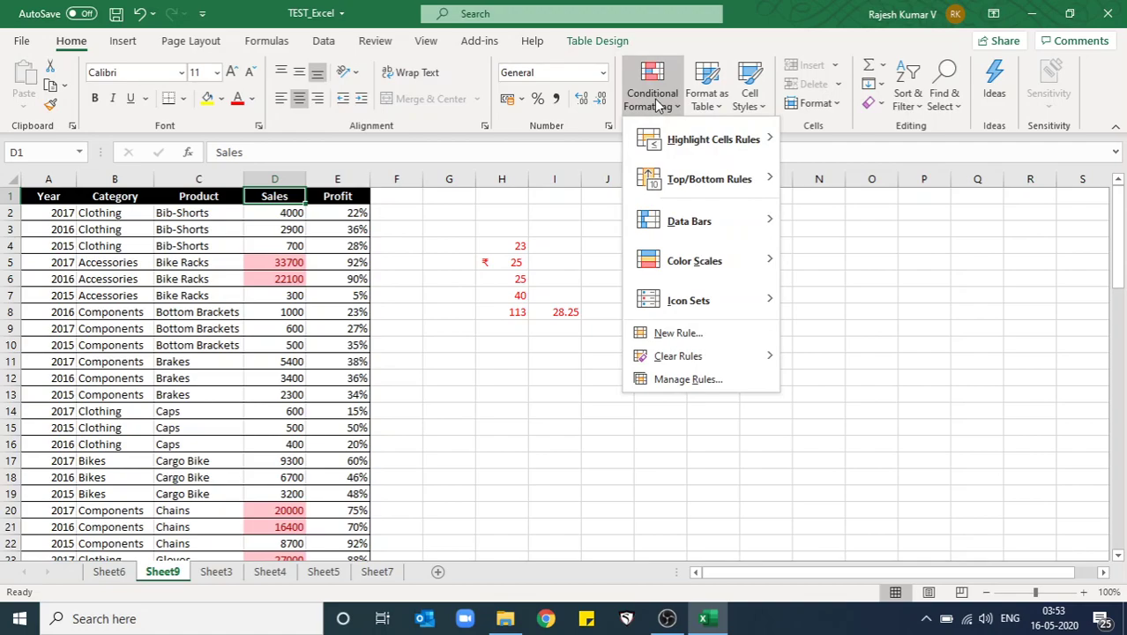
left_click(656, 104)
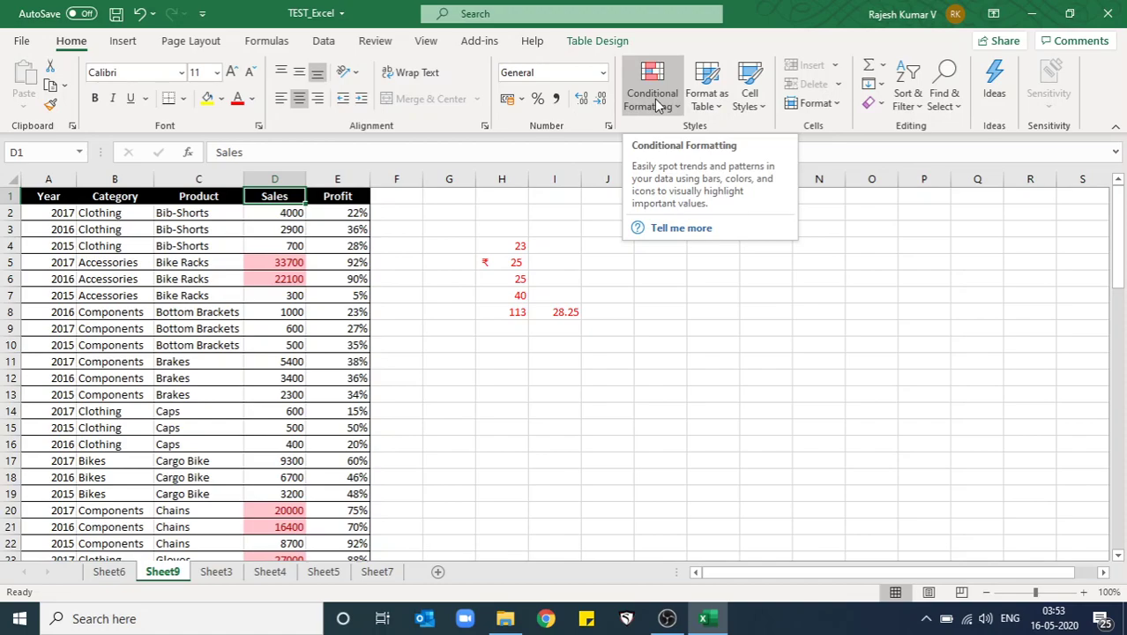
key("Down")
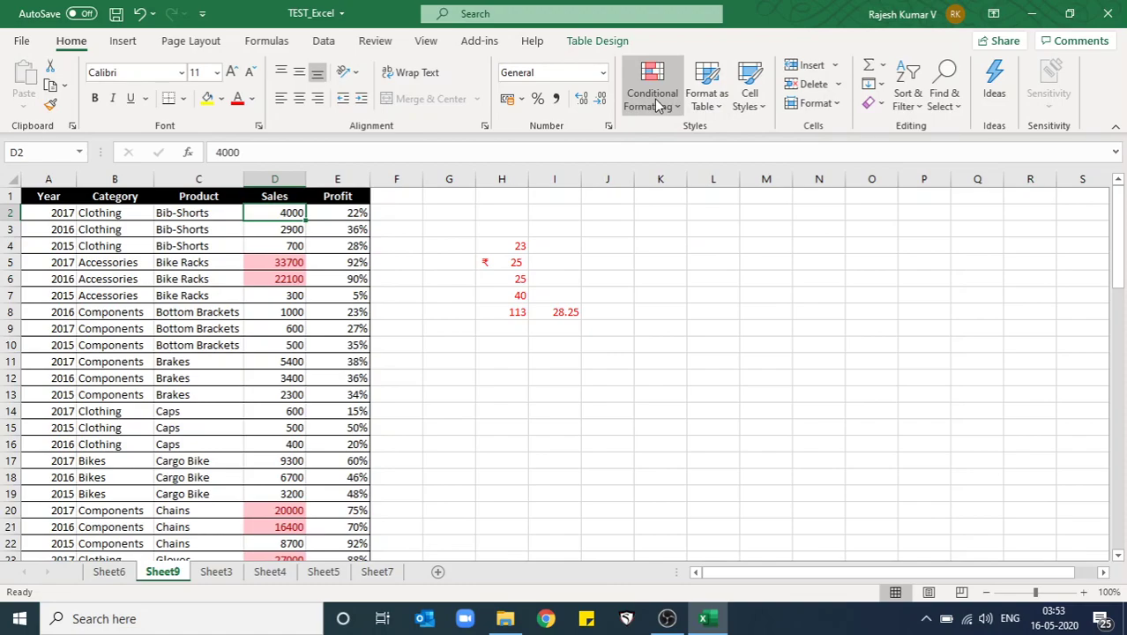
key("ctrl+Down")
key("ctrl+Up")
key("Down")
key("ctrl+shift+Down")
key("ctrl+Up")
key("Down")
key("ctrl+shift+Down")
key("shift+Up")
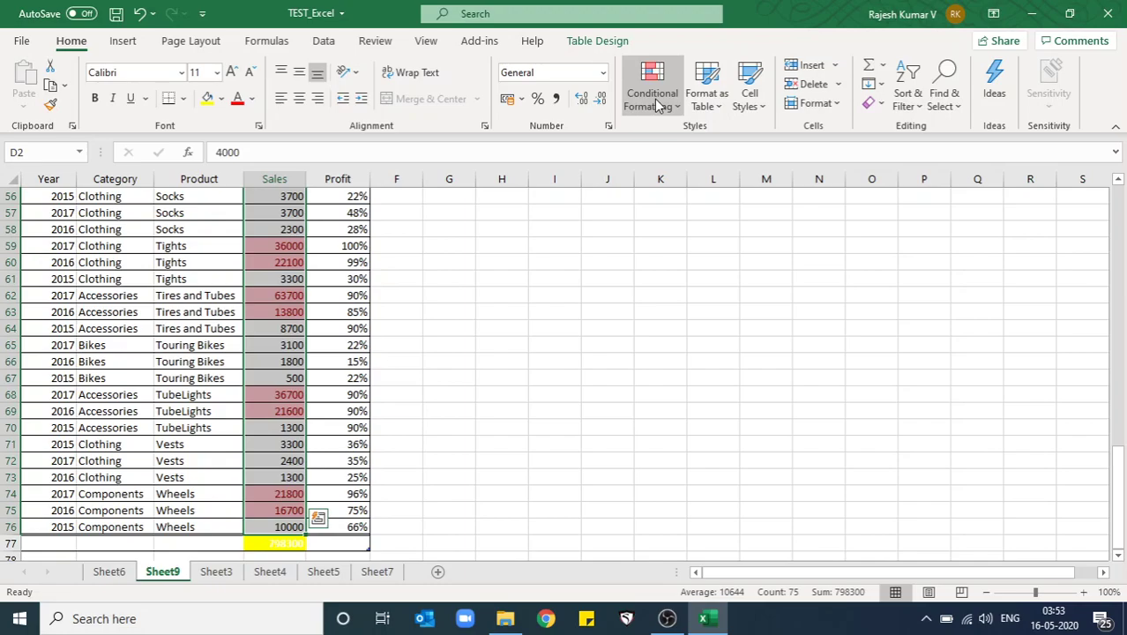
key("ctrl+Up")
left_click(657, 104)
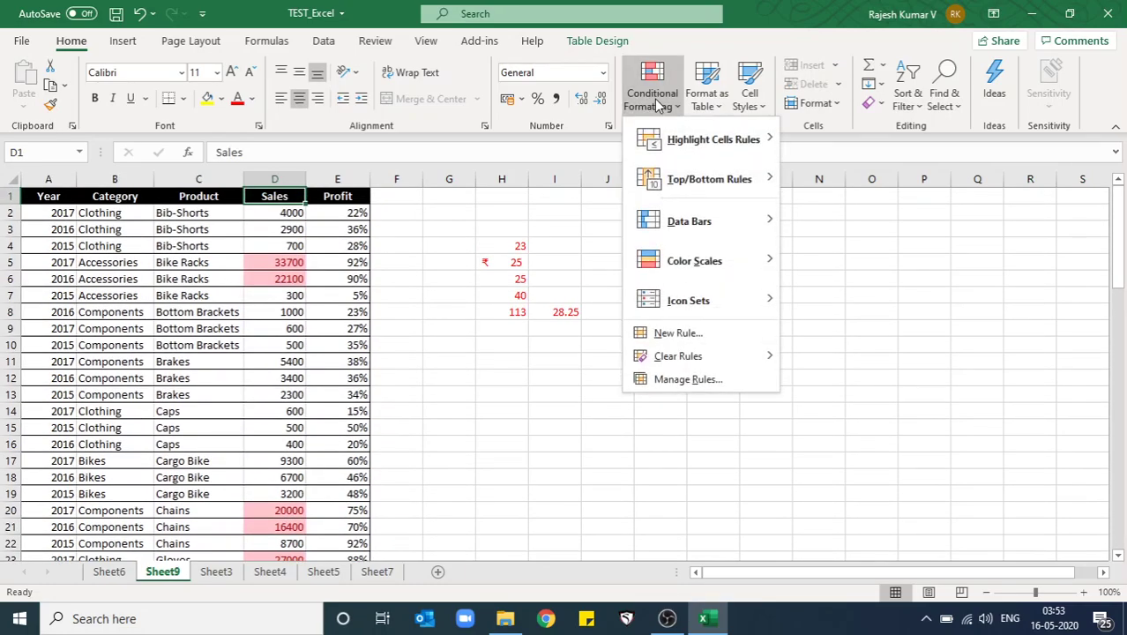
mouse_move(748, 183)
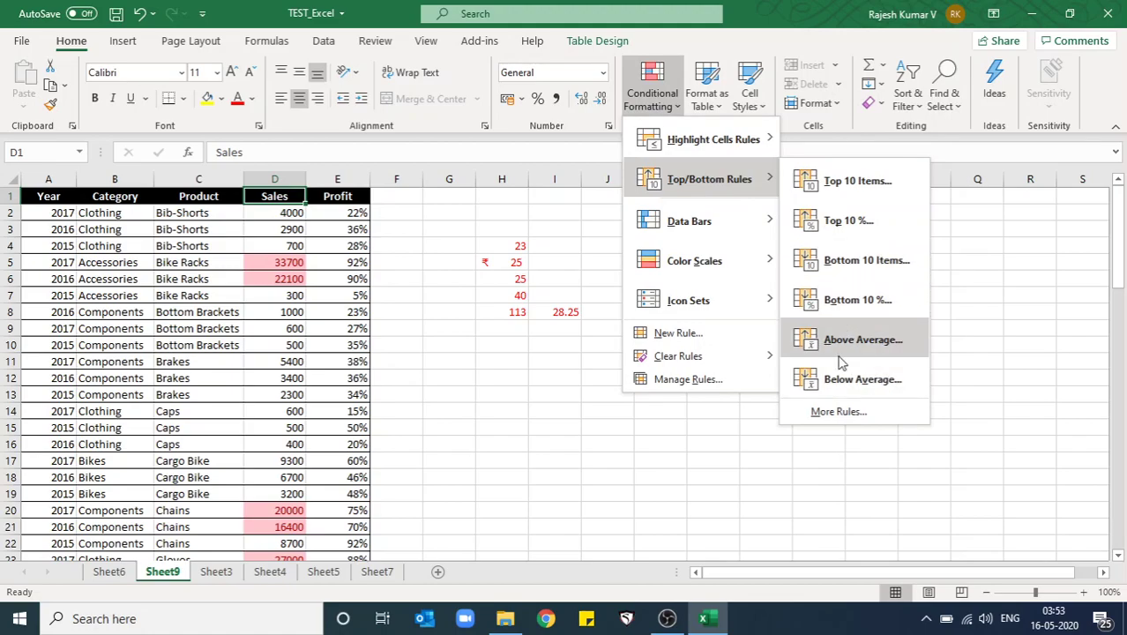
left_click(300, 326)
Clear the conditional formatting rules from the Sales cells D2:D77.
key("Down")
key("ctrl+shift+Down")
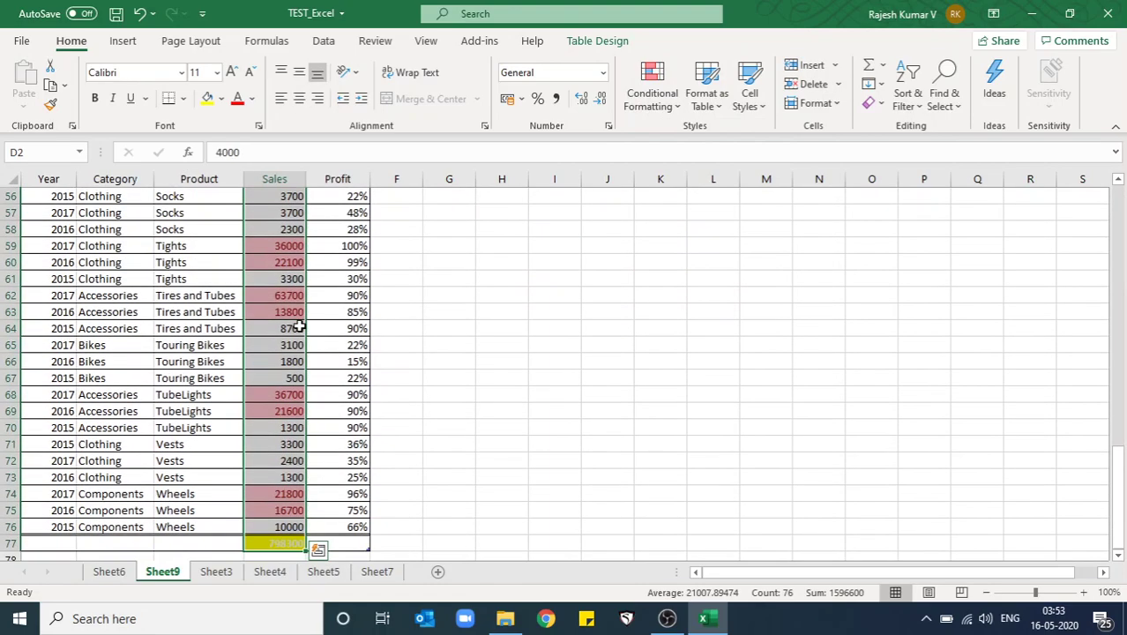
left_click(652, 95)
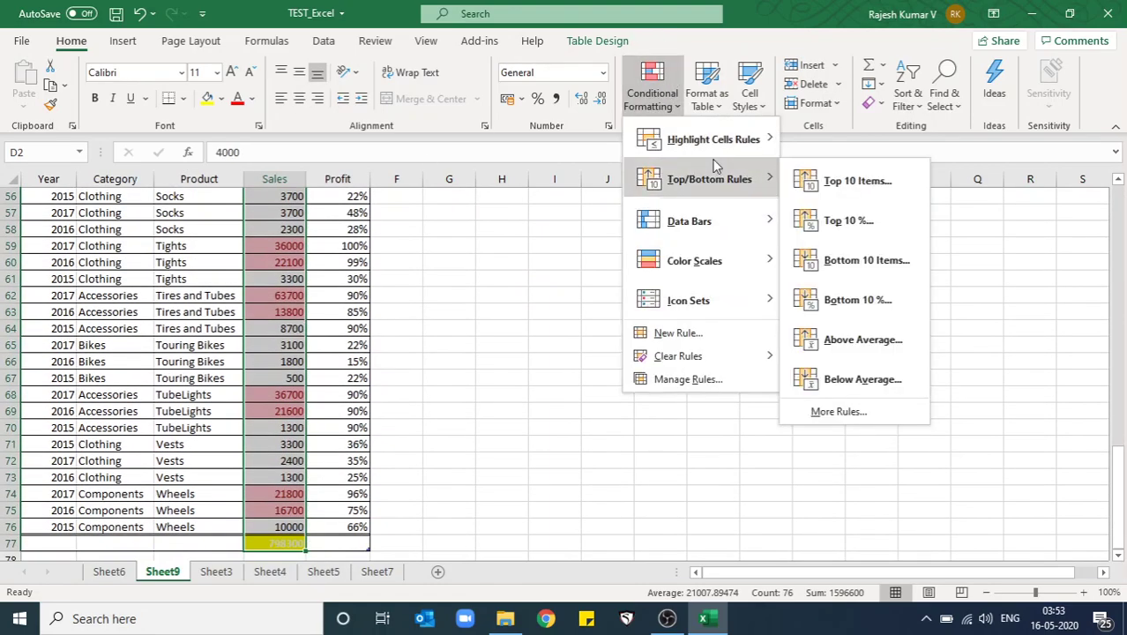
mouse_move(731, 301)
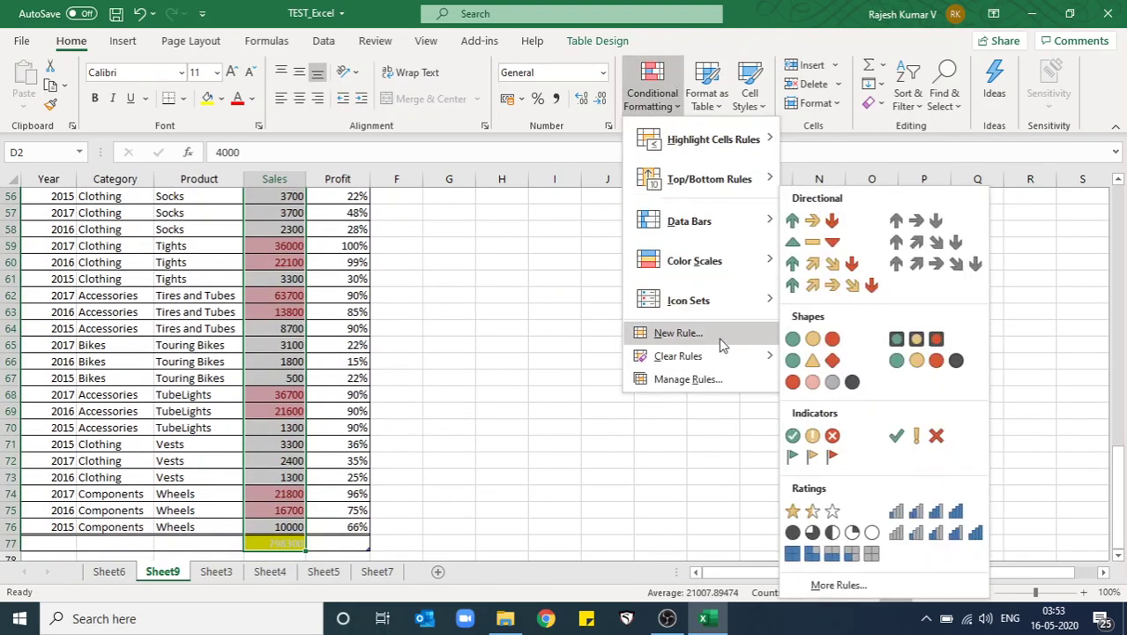
mouse_move(731, 365)
left_click(830, 358)
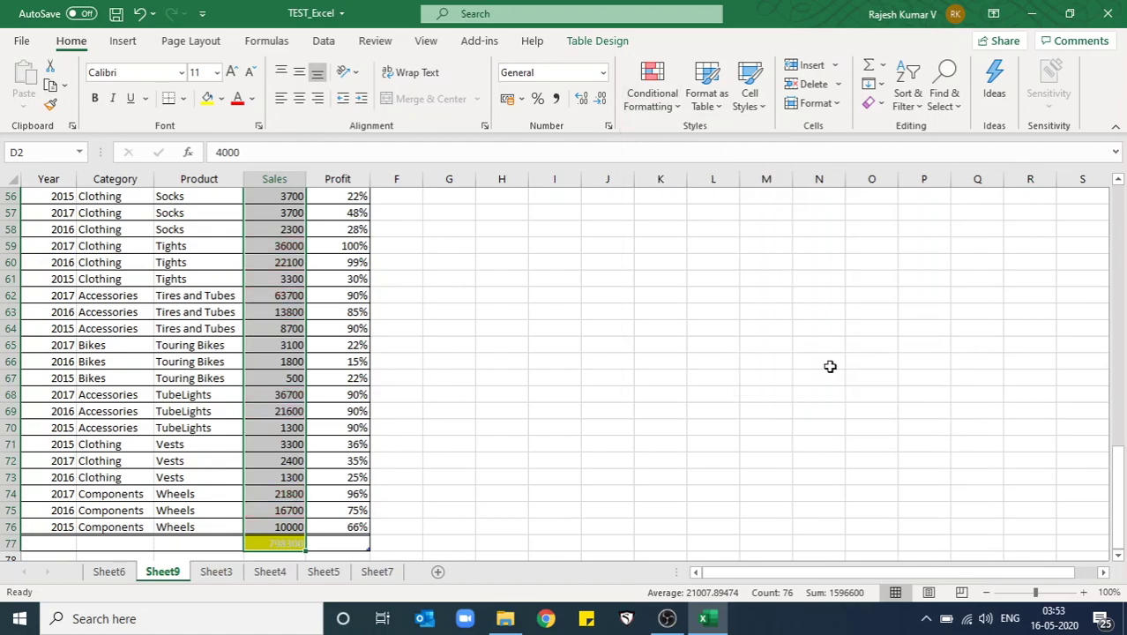
key("shift+BackSpace")
key("ctrl+shift+Down")
left_click(663, 100)
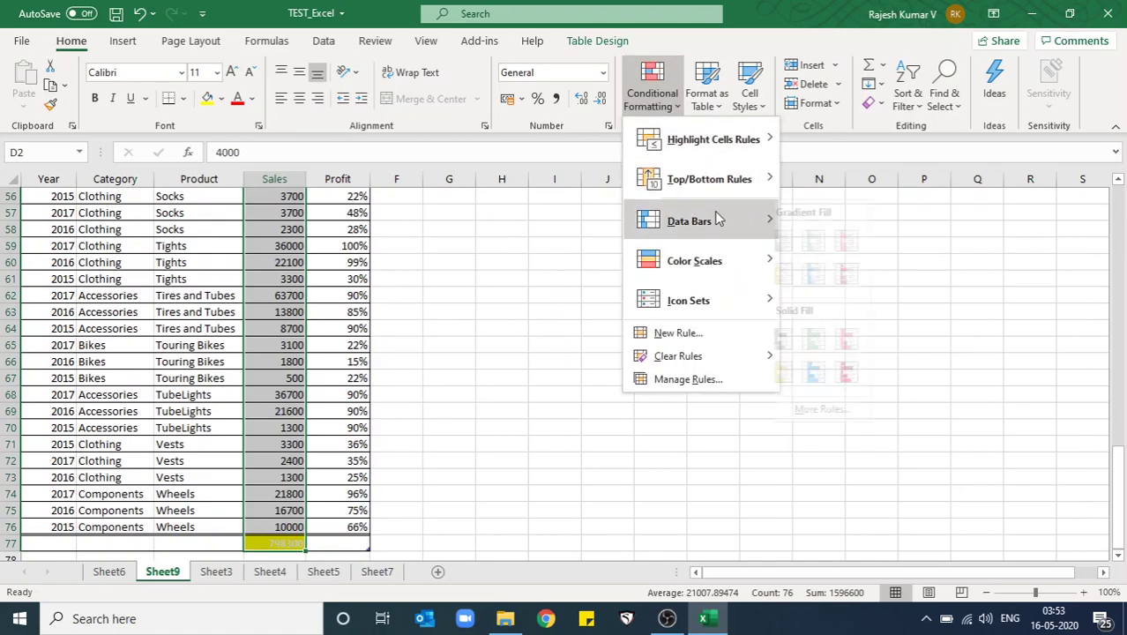
mouse_move(714, 221)
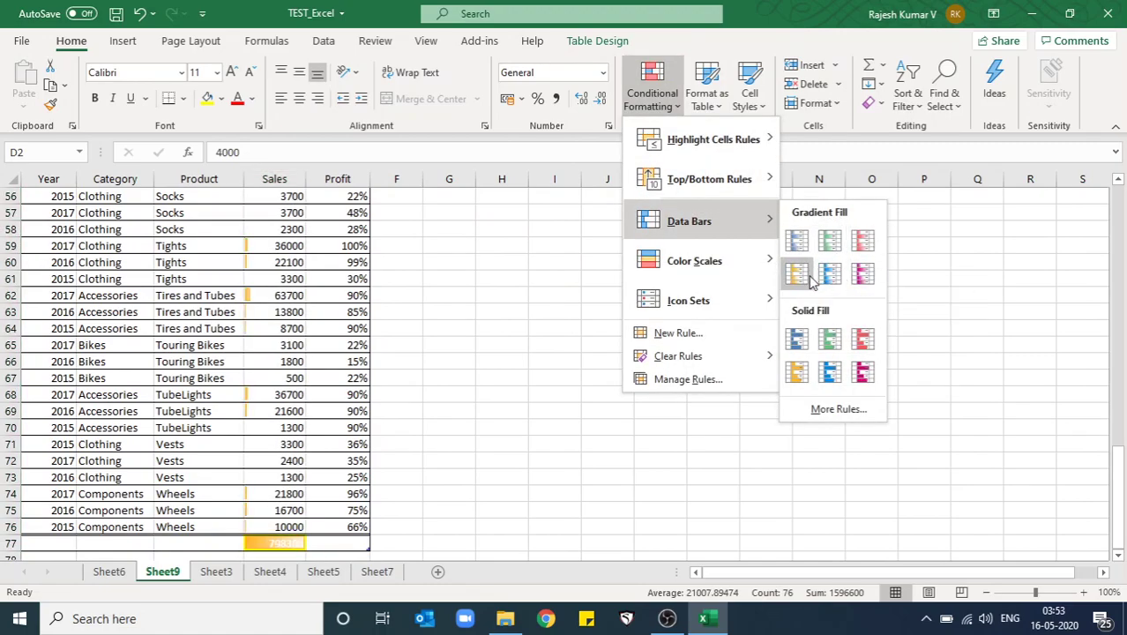
key("Up")
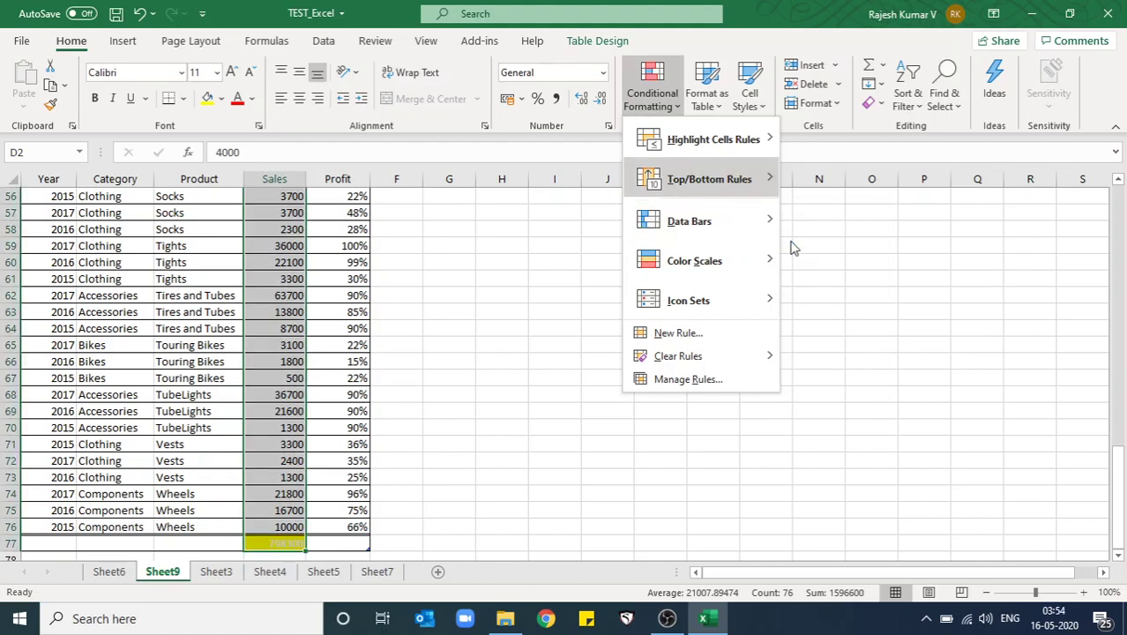
key("Escape")
Apply green gradient-fill data bars to the Sales cells D2:D76, leaving out the total row.
key("shift+Up")
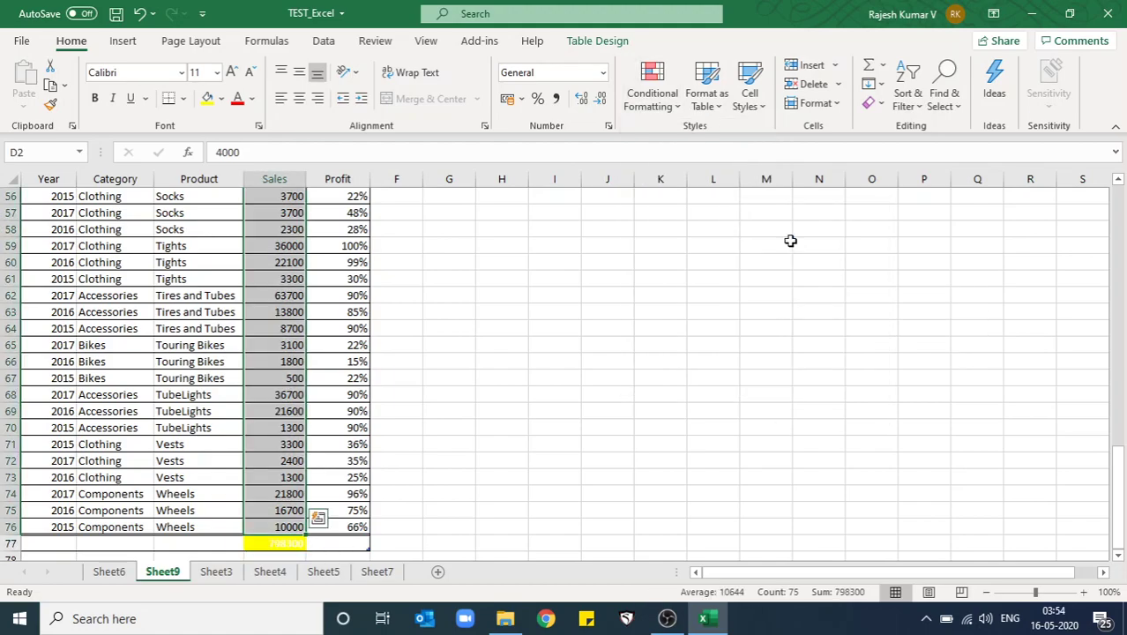
left_click(651, 99)
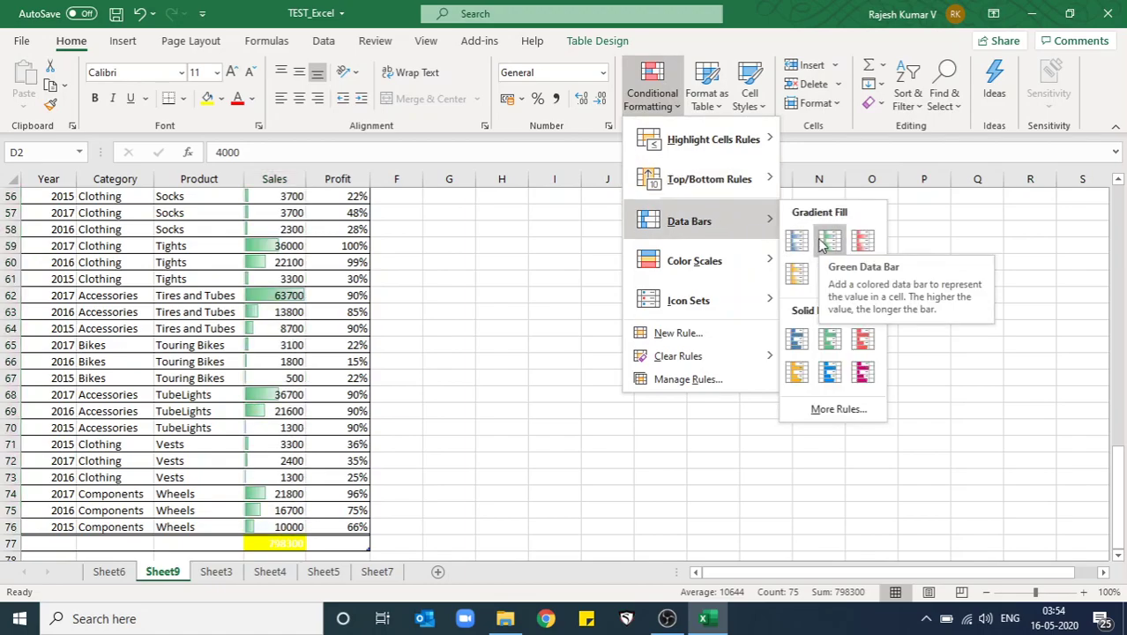
left_click(820, 243)
left_click(286, 296)
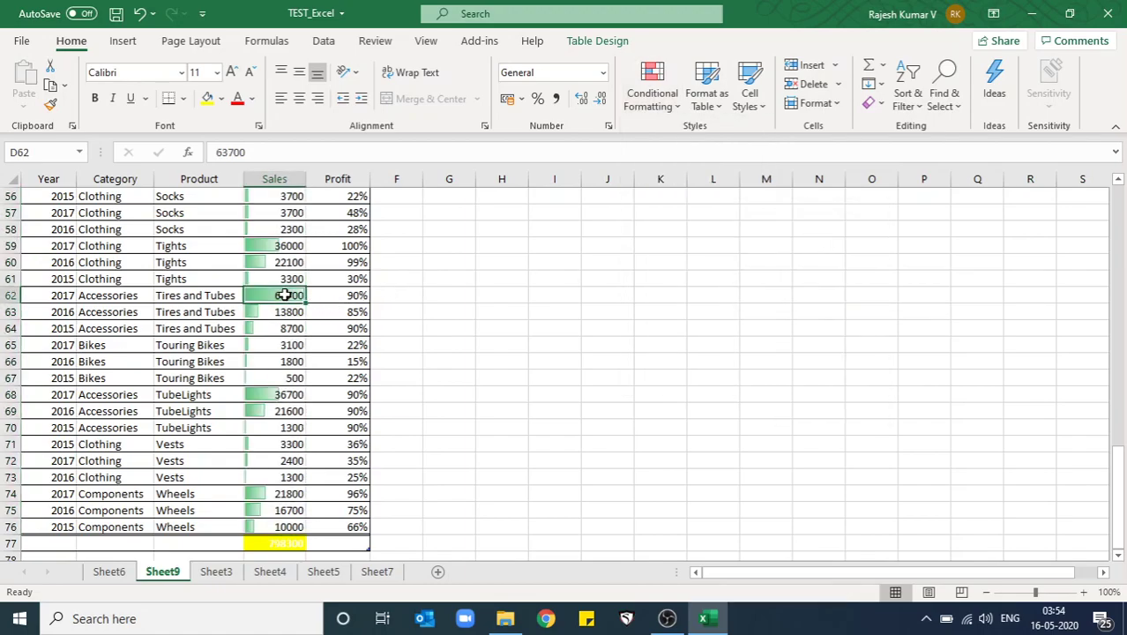
left_click(260, 261)
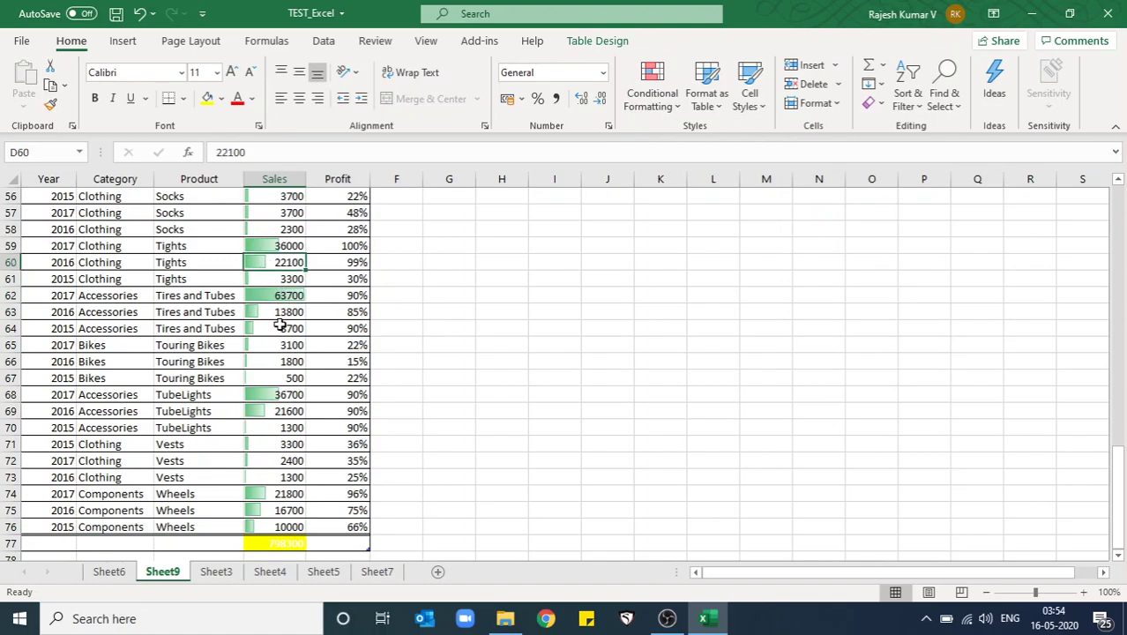
Clear the data bar conditional formatting from the Sales cells D2:D76.
key("ctrl+Up")
key("ctrl+shift+Down")
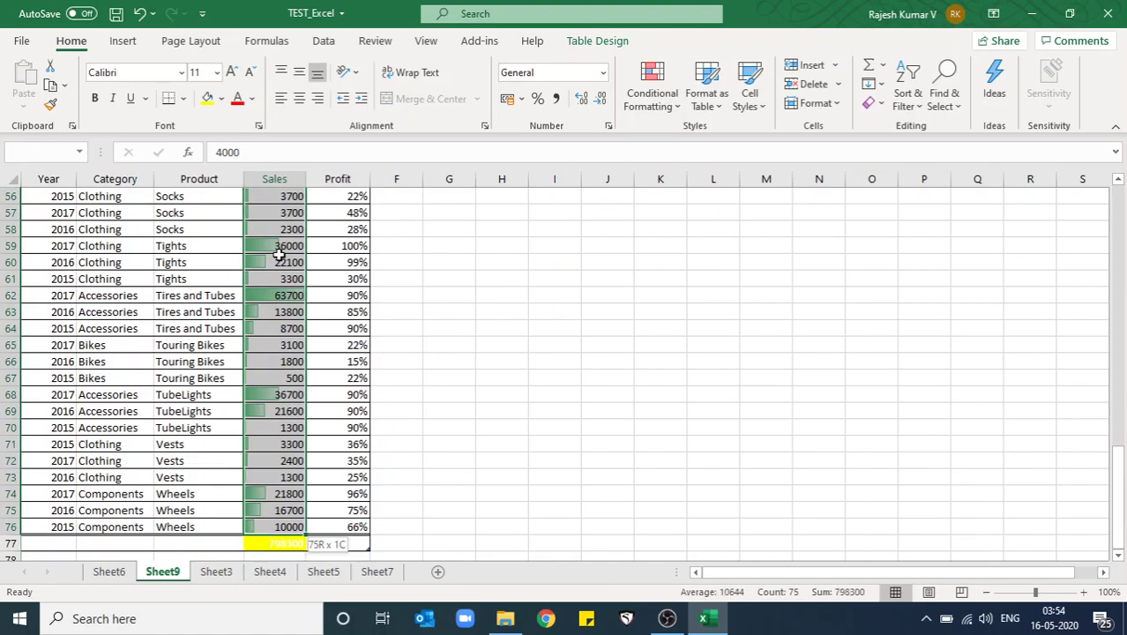
left_click(660, 93)
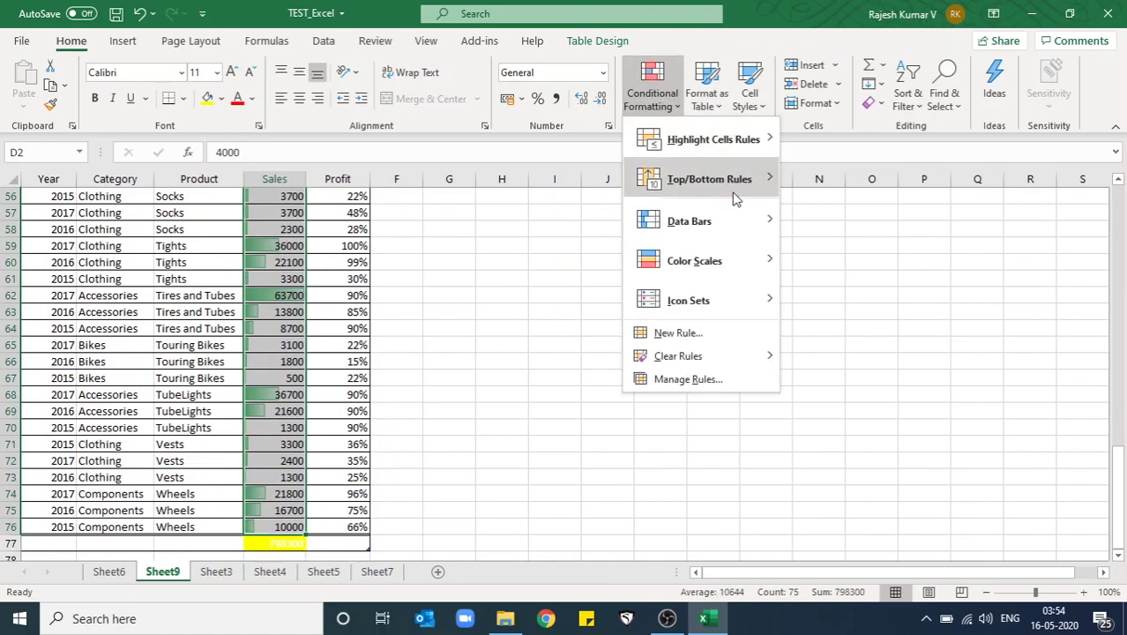
mouse_move(760, 257)
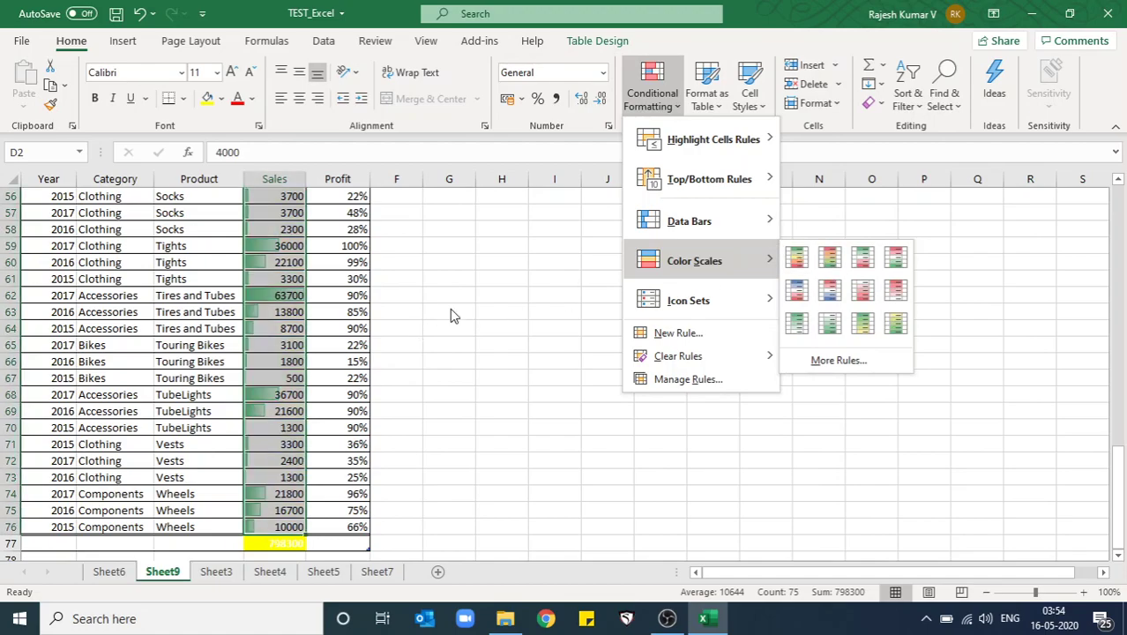
mouse_move(679, 355)
left_click(812, 361)
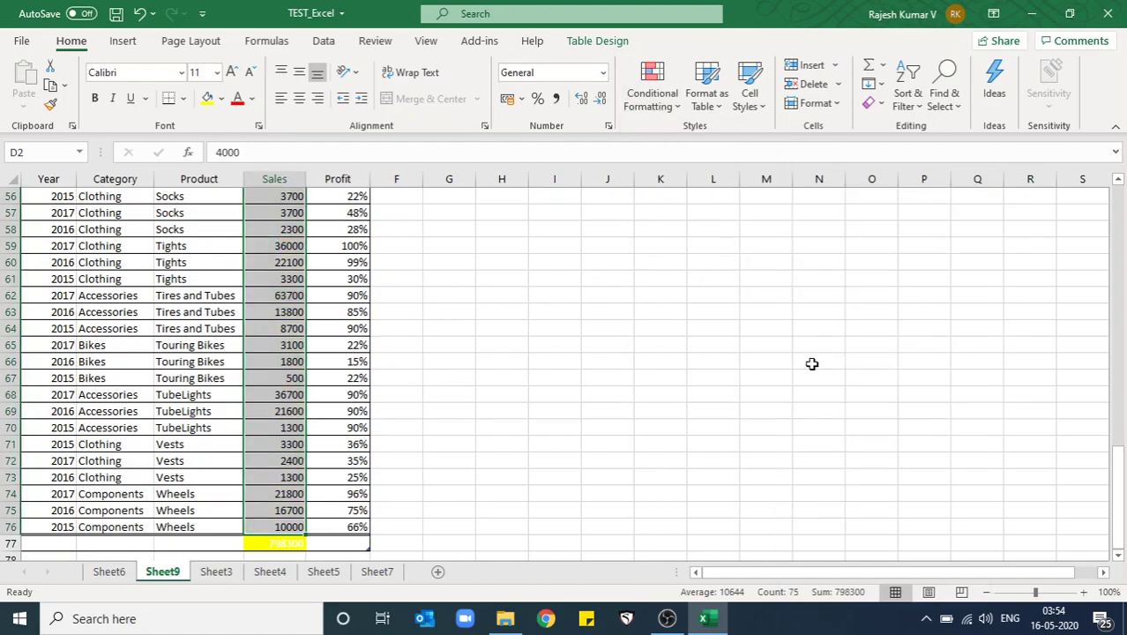
Apply the green-yellow-red color scale to the Sales cells D2:D76, leaving out the total row.
key("ctrl+Up")
key("Down")
key("ctrl+shift+Down")
key("ctrl+Up")
key("Down")
key("ctrl+shift+Down")
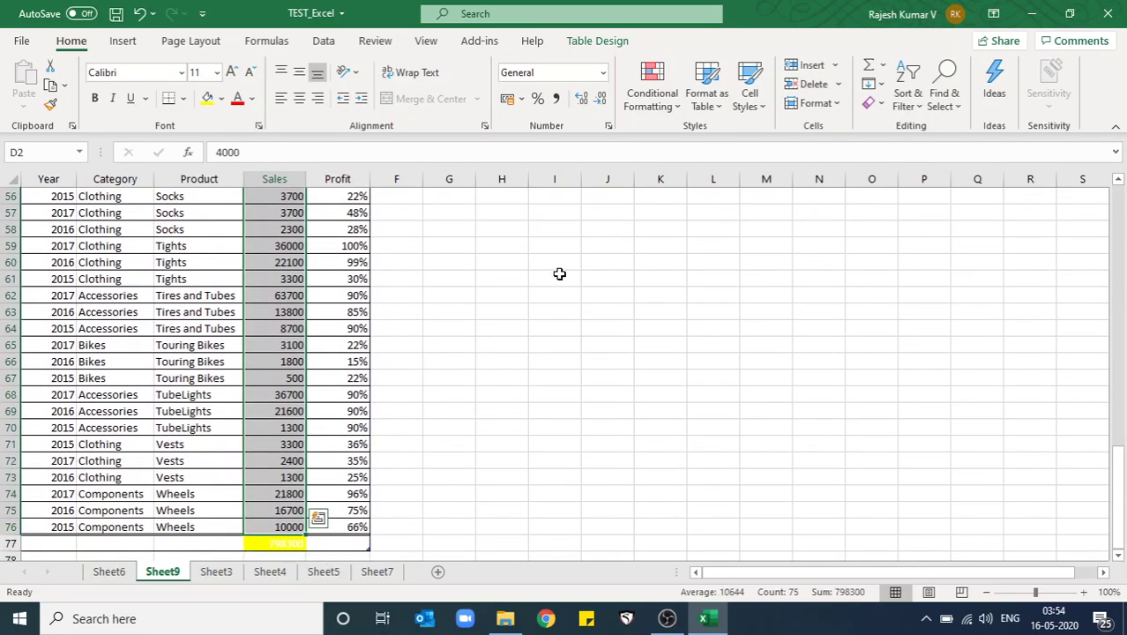
left_click(675, 112)
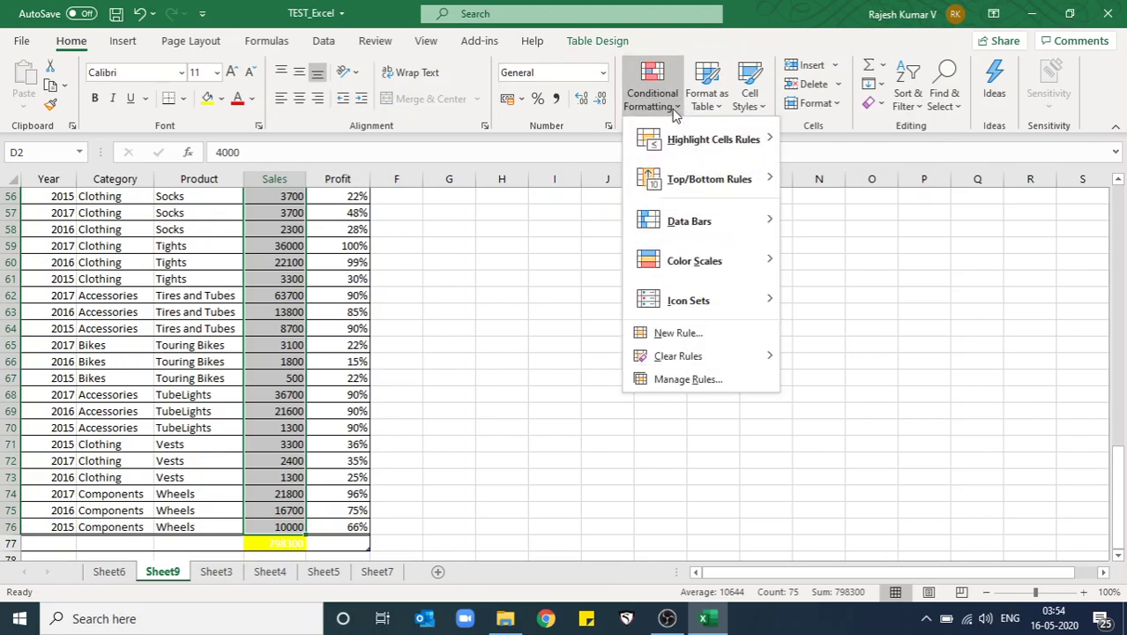
mouse_move(719, 265)
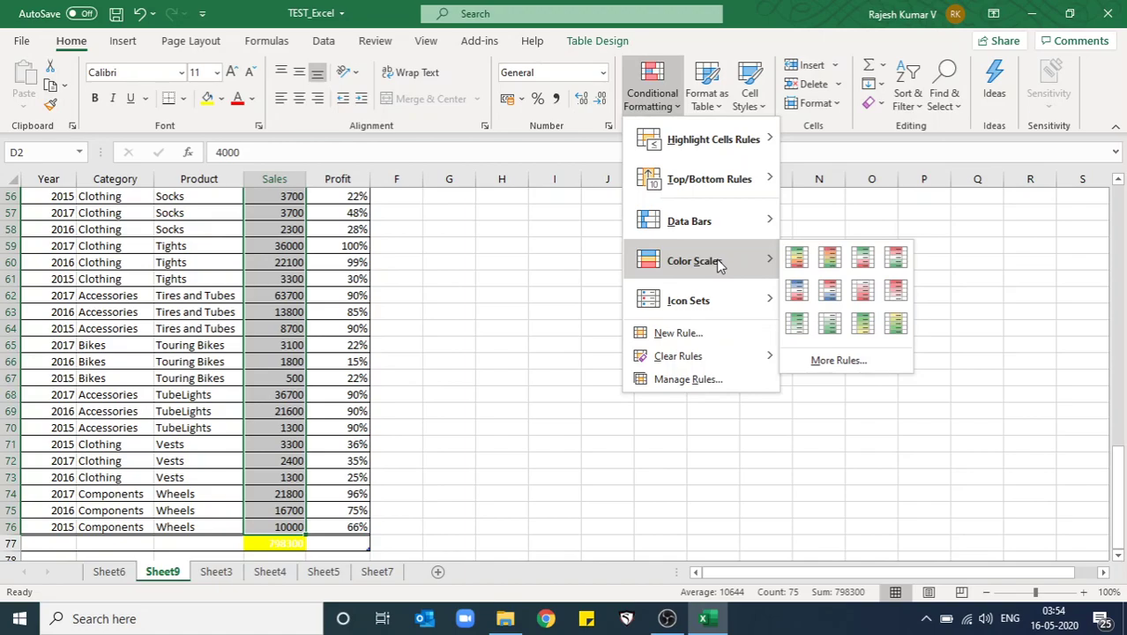
left_click(796, 257)
Go through the Sales column to examine how the color scale shades high, middle and low values.
key("ctrl+Up")
key("Down")
key("Down")
key("Down")
key("Down")
key("Down")
key("Down")
key("Down")
key("Down")
key("Down")
key("Down")
key("Down")
key("Down")
key("Down")
key("Down")
key("Down")
key("Down")
key("Down")
key("Down")
key("Down")
key("Down")
key("Down")
key("Down")
key("Down")
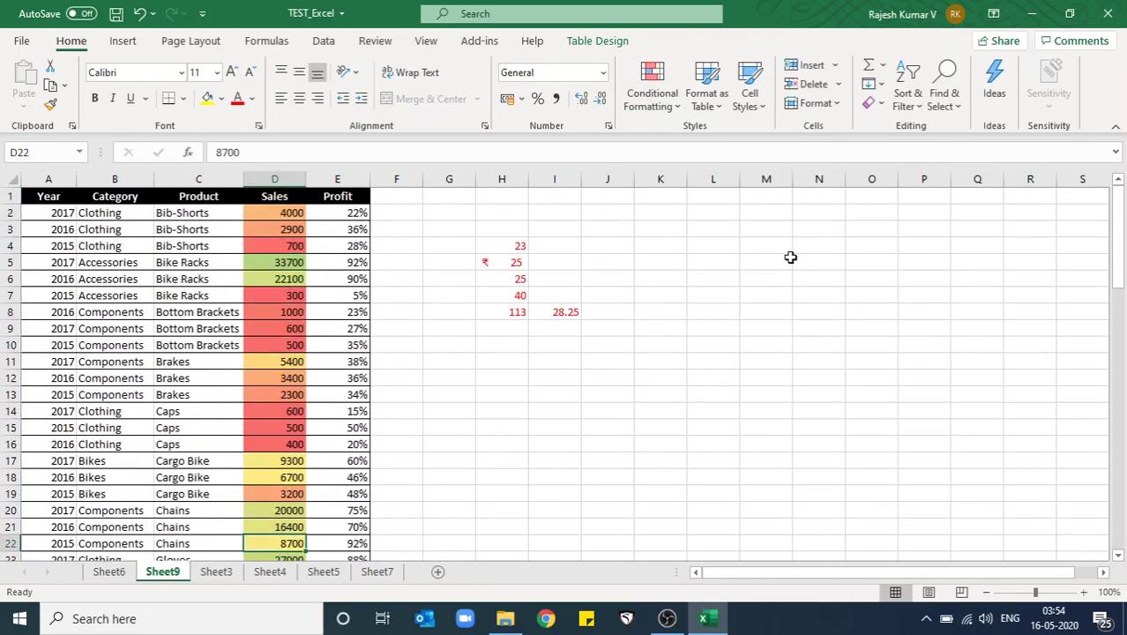
key("Up")
key("shift+ctrl+Left")
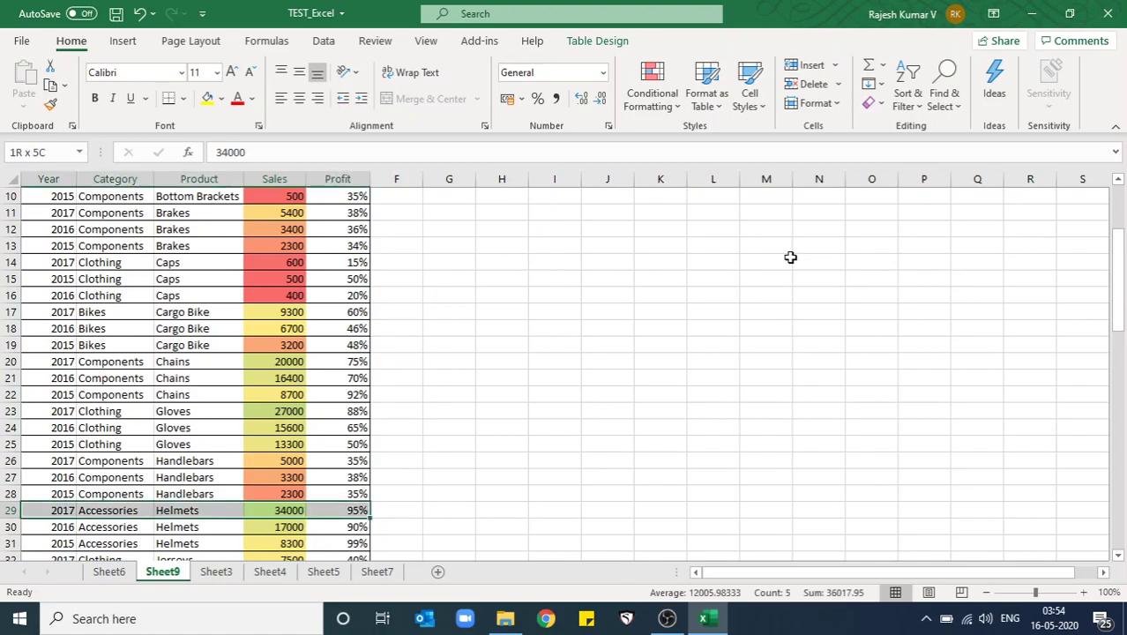
key("Right")
key("Left")
key("Up")
key("Up")
key("Up")
key("Up")
key("Up")
key("Up")
key("Up")
key("Up")
key("Up")
key("Up")
key("Up")
key("Up")
key("Up")
key("Up")
key("Up")
key("Up")
key("Up")
key("Up")
key("Up")
key("Up")
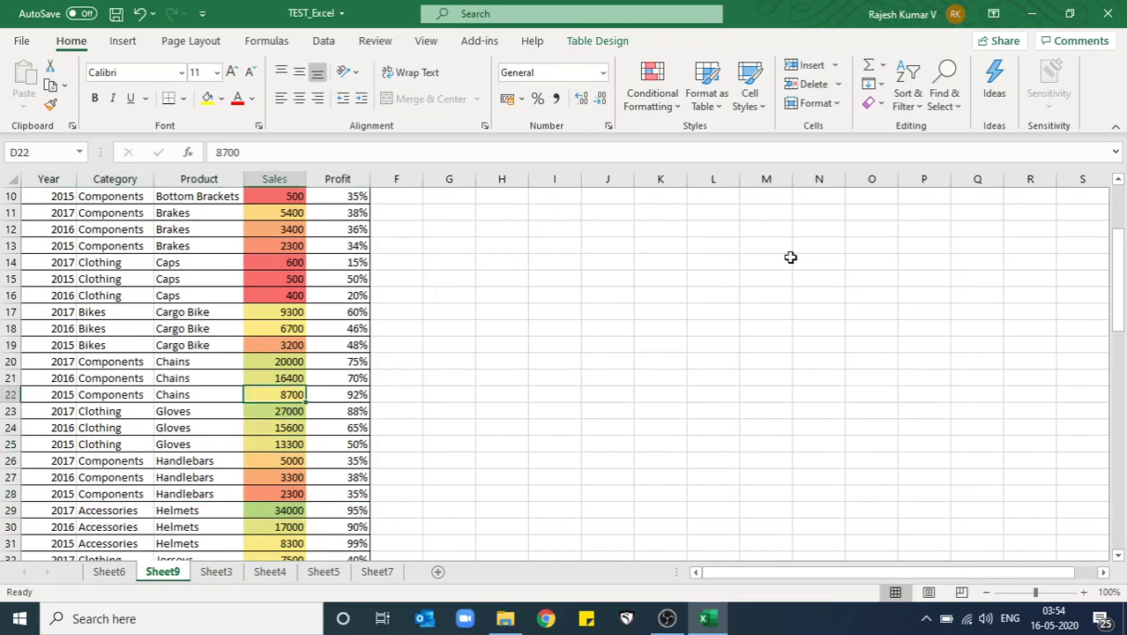
key("Down")
key("Down")
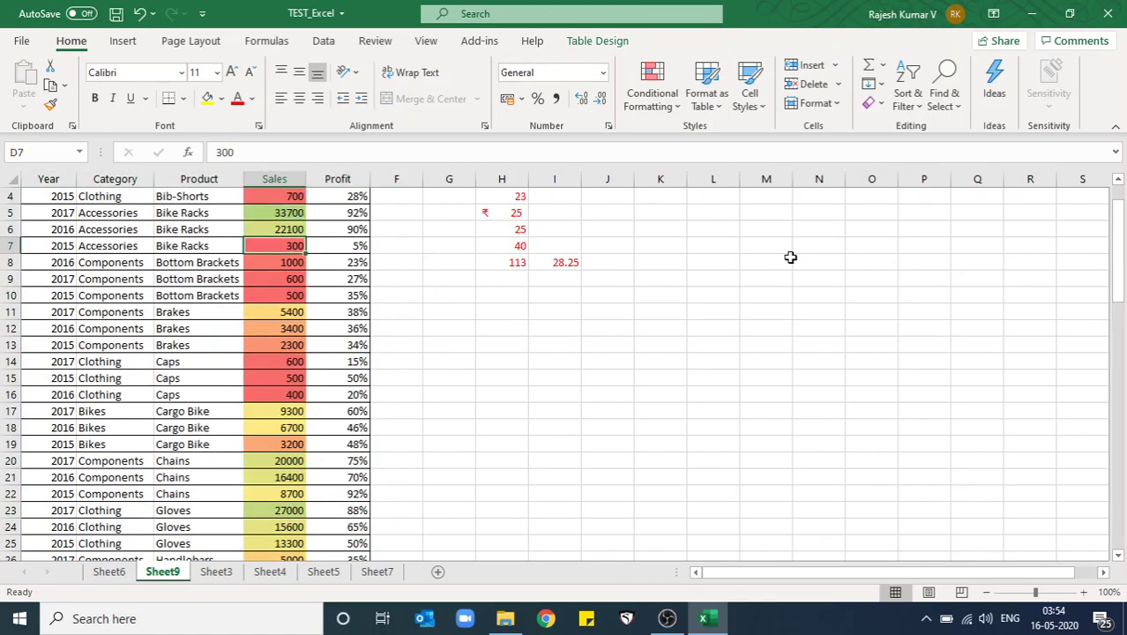
key("shift+space")
key("Up")
key("Up")
key("Down")
key("Up")
key("Up")
key("Up")
key("Up")
key("Down")
key("Down")
key("Down")
key("Down")
key("Down")
key("Down")
key("Down")
key("Down")
key("Down")
key("Down")
key("Down")
key("Down")
key("Down")
key("Down")
key("Down")
key("Down")
key("Down")
key("Down")
key("Down")
key("Down")
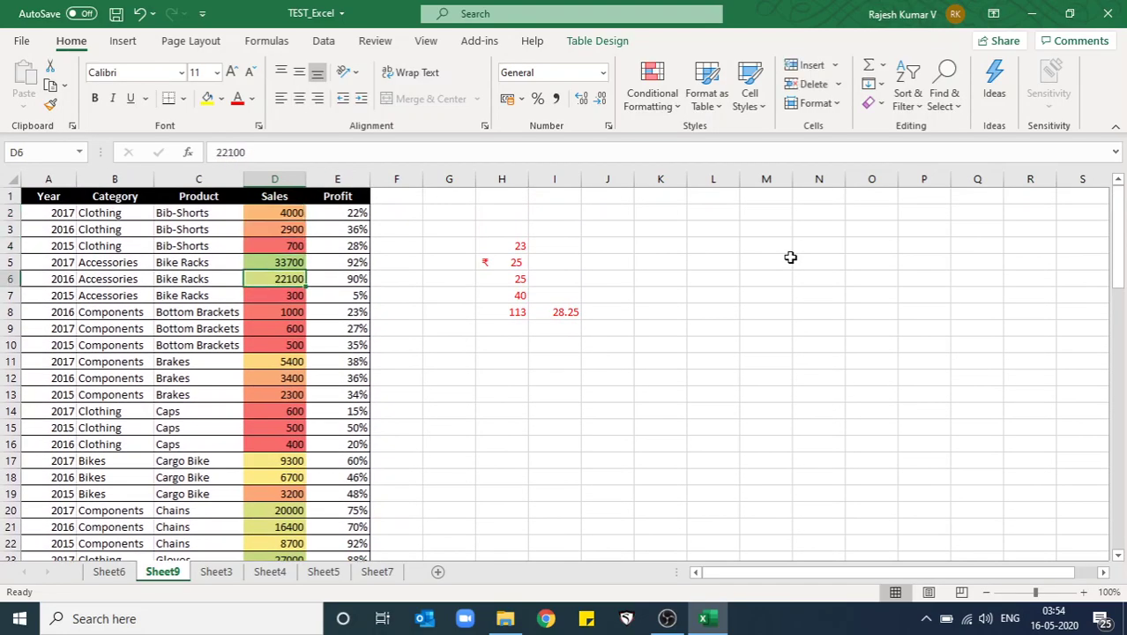
key("Down")
key("Down")
key("Down")
key("Down")
key("Down")
key("Down")
key("Down")
key("Down")
key("Down")
key("Down")
key("Down")
key("Down")
key("Down")
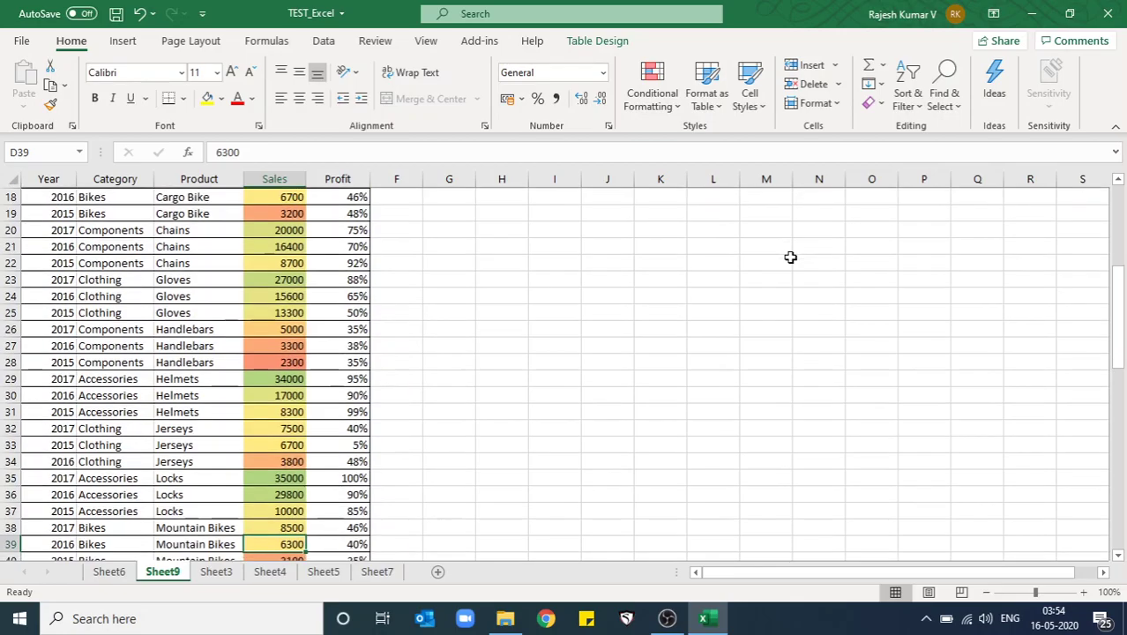
key("Down")
key("Down")
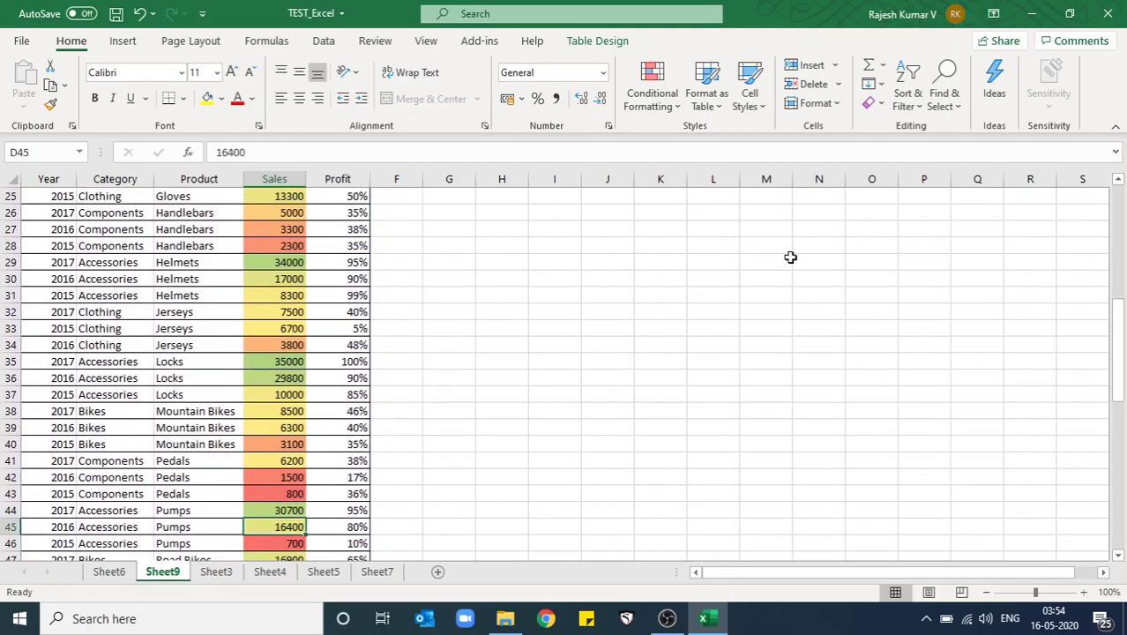
key("Up")
key("Up")
key("Up")
key("Up")
key("Up")
key("Up")
key("Up")
key("Up")
key("Up")
key("Up")
key("Up")
key("Up")
key("Up")
key("Up")
key("Up")
key("Up")
key("Up")
key("Up")
key("Up")
key("Up")
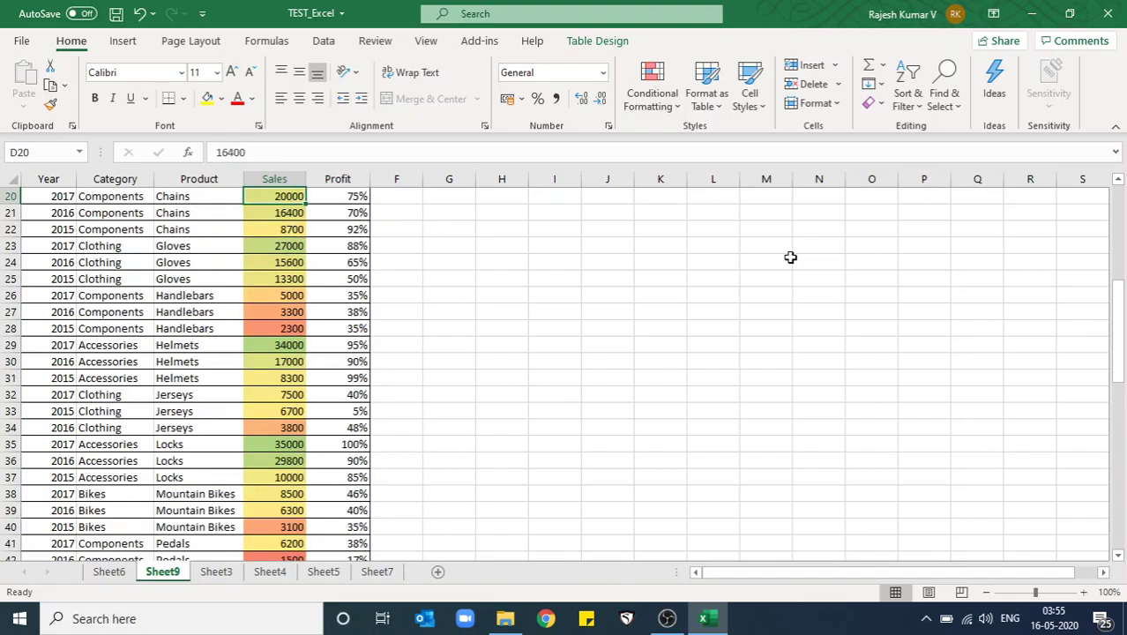
key("Up")
key("Up")
key("Up")
key("Up")
key("Up")
key("Up")
key("Up")
key("Up")
key("Up")
key("Up")
key("Up")
key("Up")
key("Up")
key("Up")
key("Up")
key("Up")
key("Up")
key("Up")
key("Up")
key("Down")
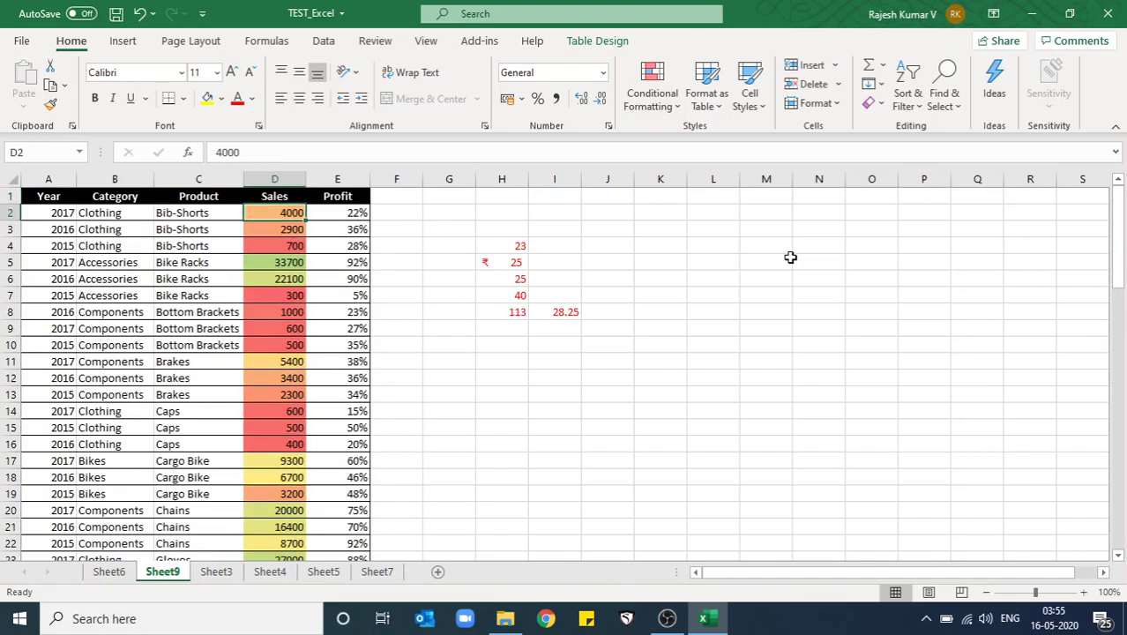
With the Sales cells D2:D76 selected, review the rule types available for a new formatting rule and close the dialog without creating one.
key("ctrl+shift+Down")
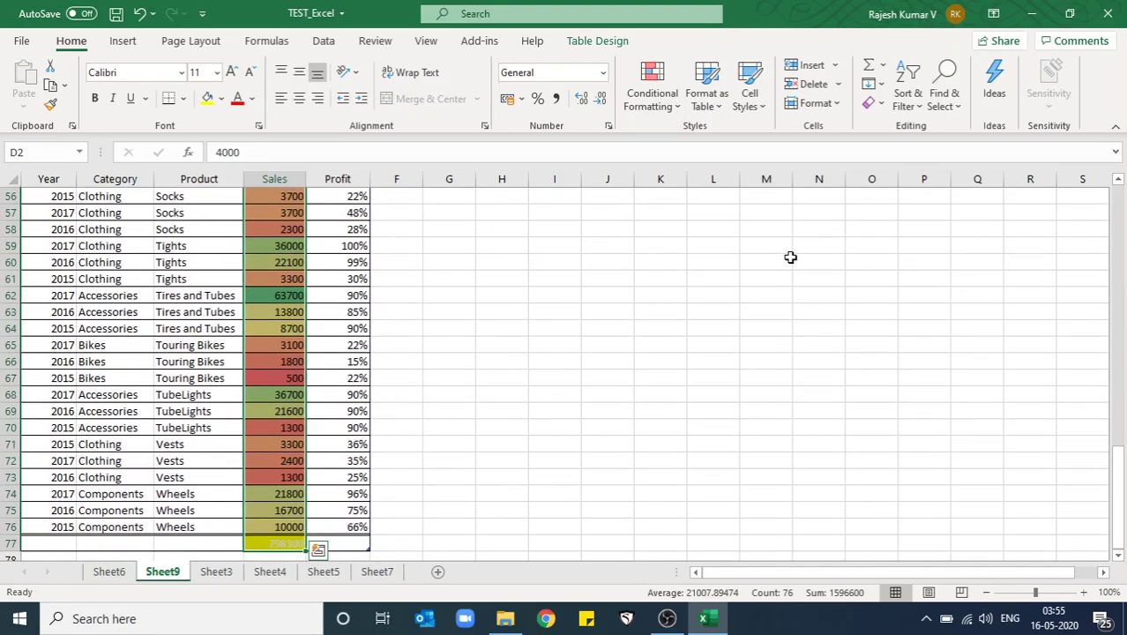
key("shift+Up")
left_click(671, 100)
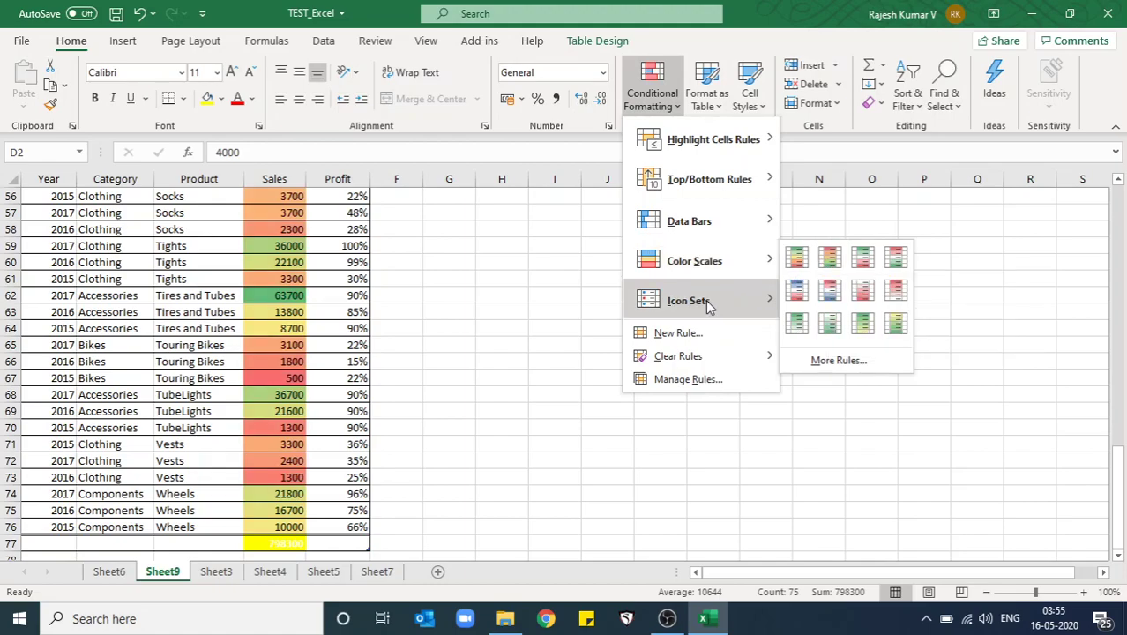
mouse_move(704, 301)
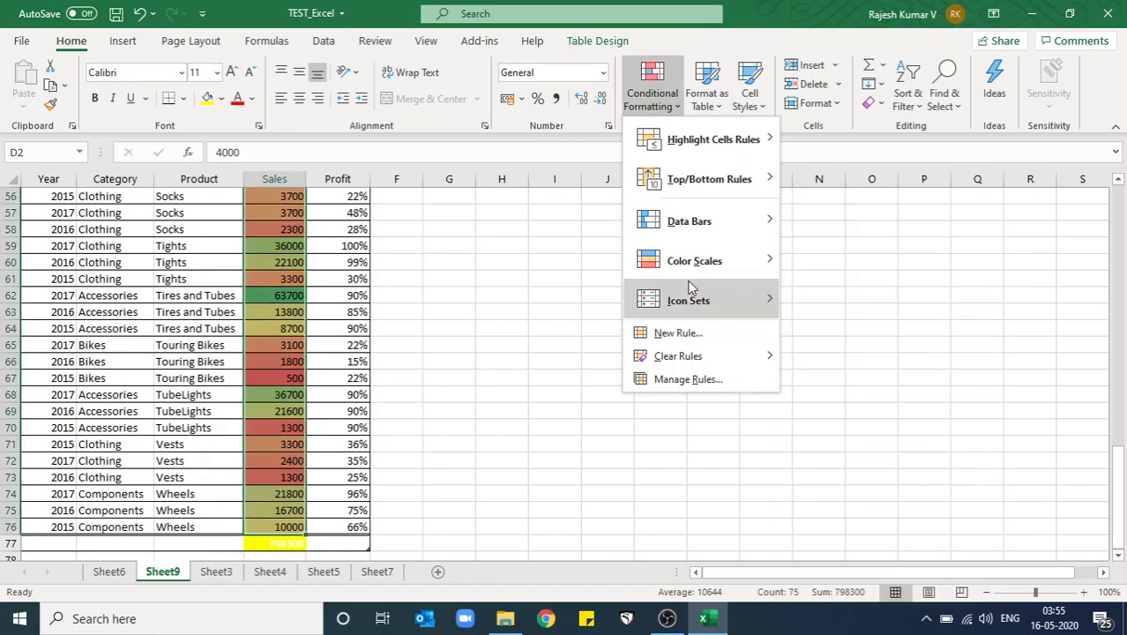
mouse_move(761, 299)
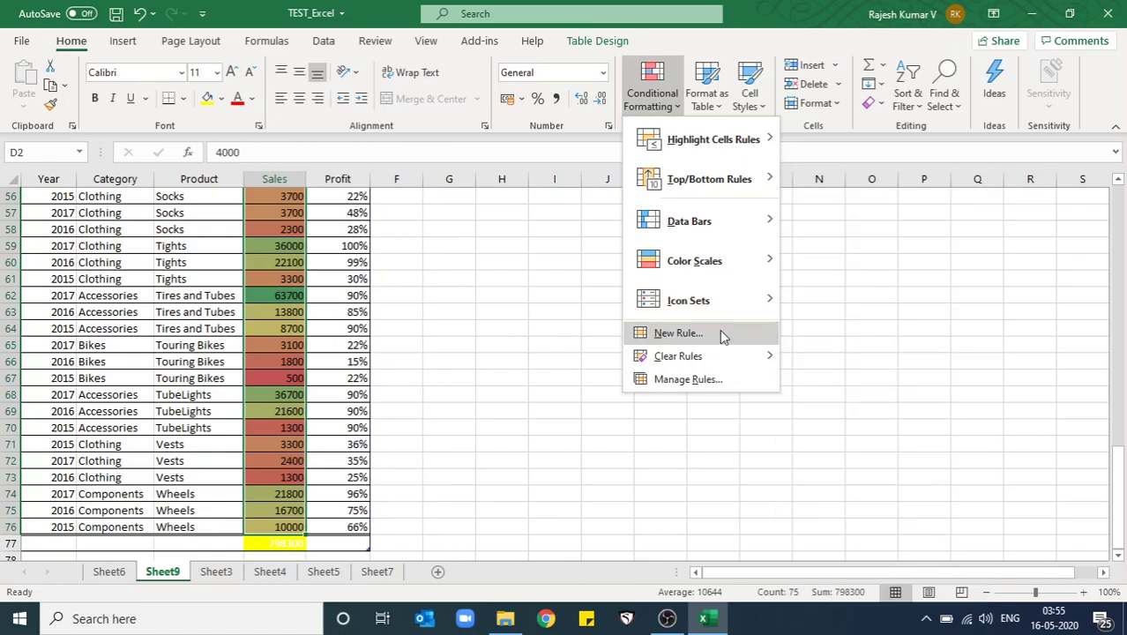
left_click(720, 334)
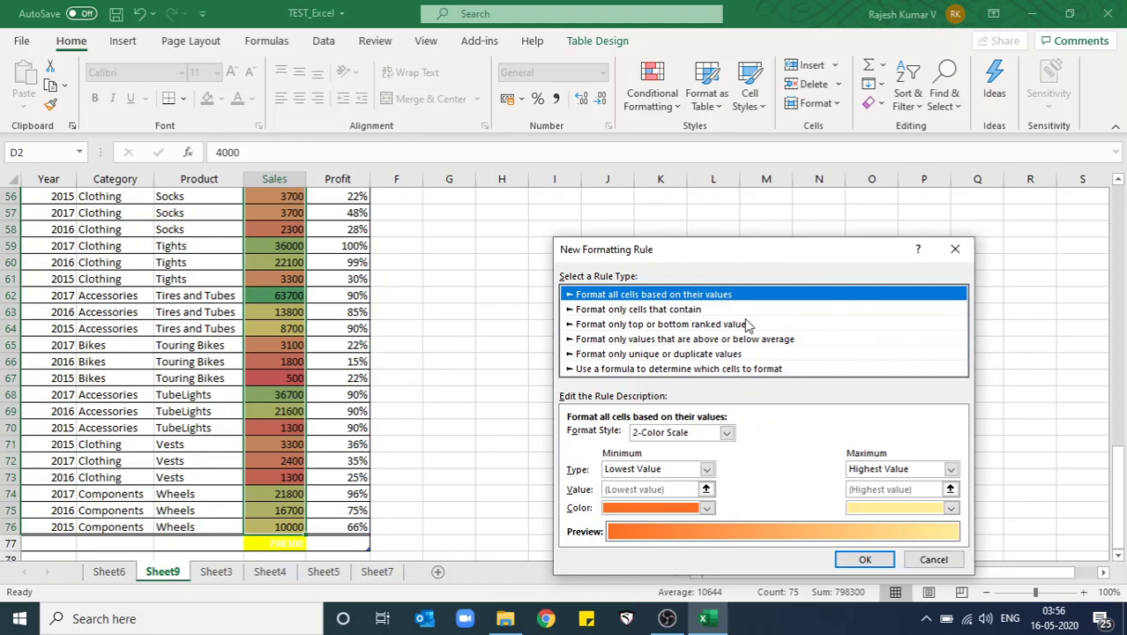
left_click(748, 323)
left_click(733, 337)
left_click(709, 367)
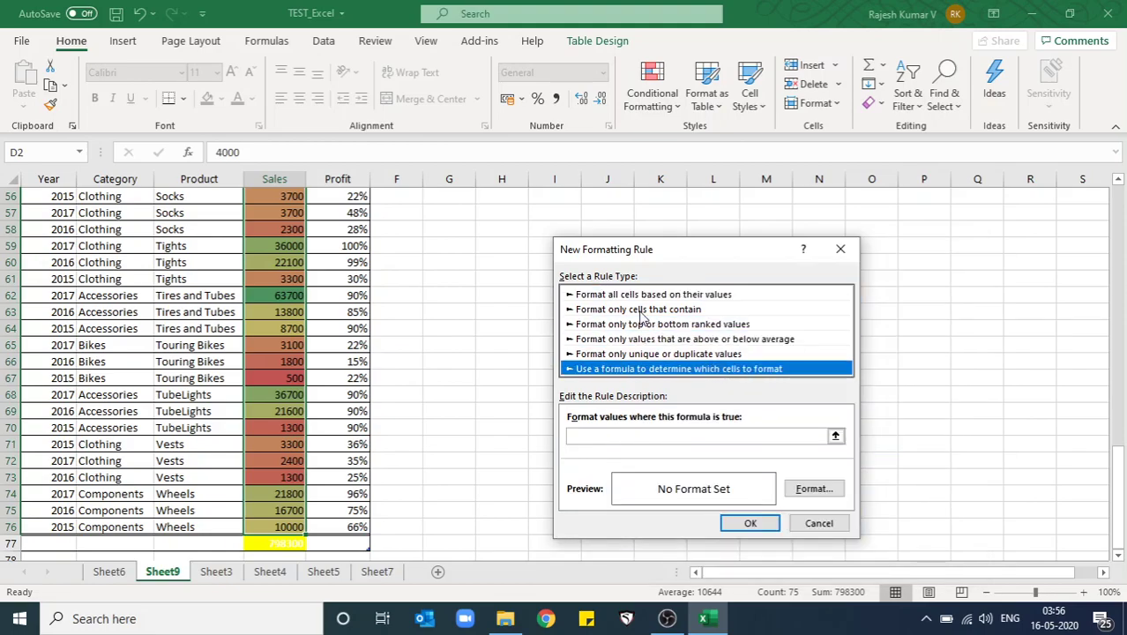
left_click(633, 309)
left_click(649, 294)
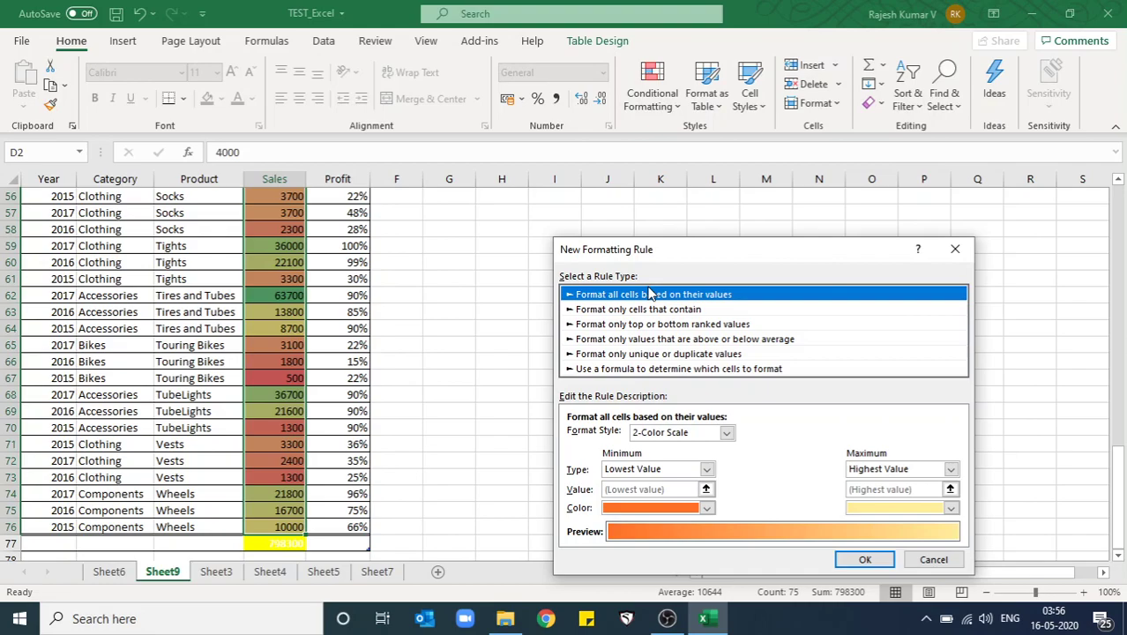
left_click(946, 247)
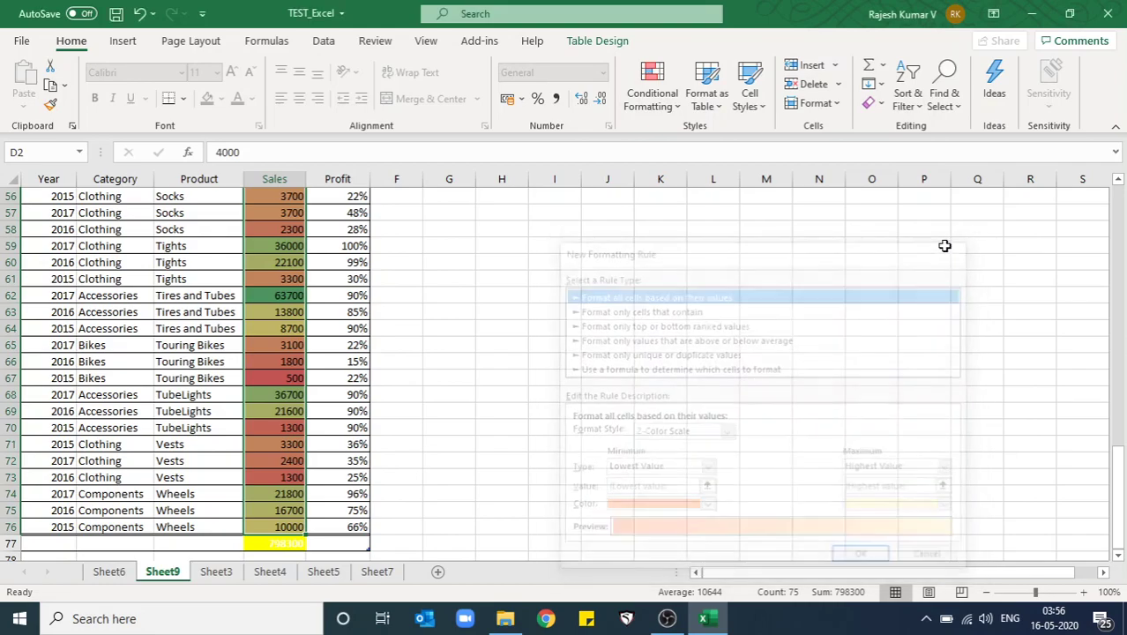
left_click(648, 102)
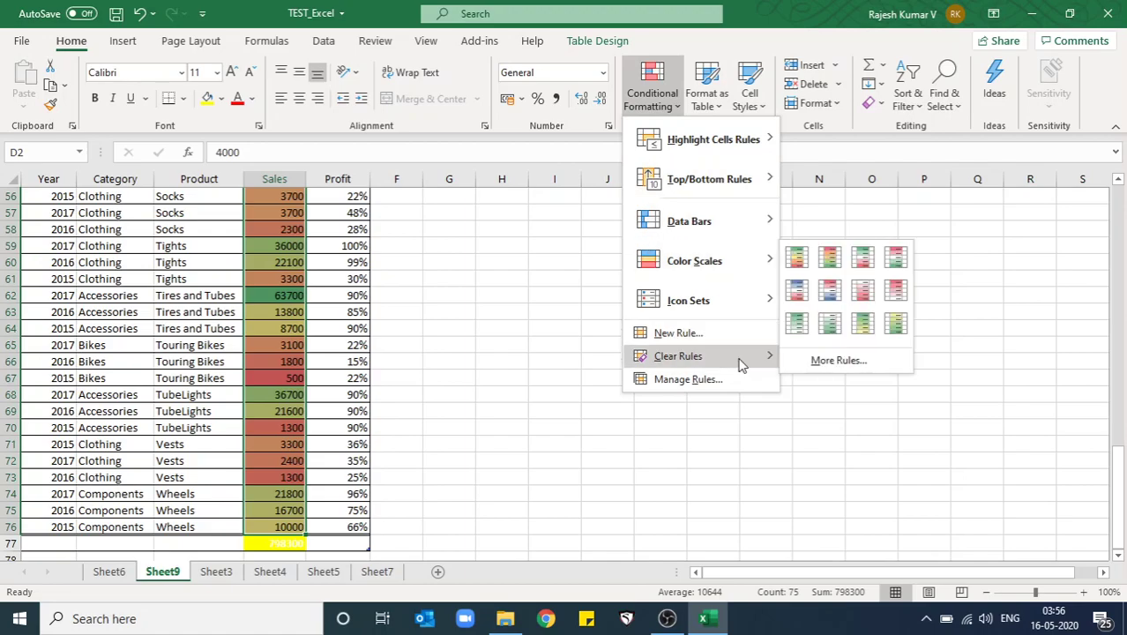
left_click(543, 478)
key("ctrl+Up")
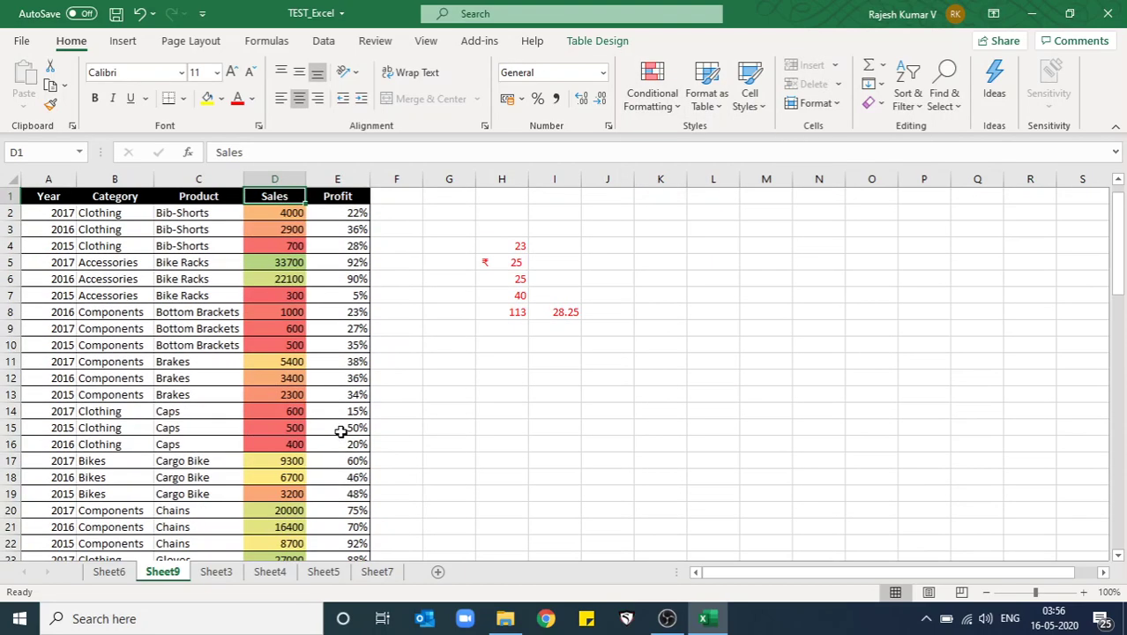
key("ctrl+Left")
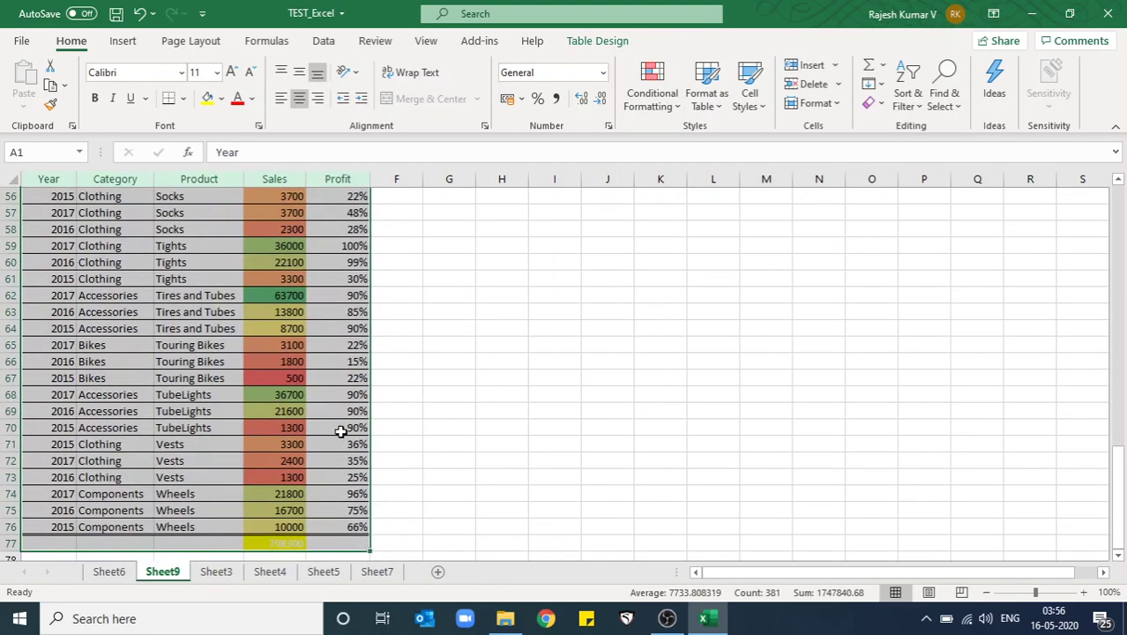
With the Sales cells D2:D77 selected, review the scope options for clearing conditional formatting rules without applying one.
key("ctrl+Home")
key("Right")
key("Right")
key("Down")
key("Right")
key("ctrl+shift+Down")
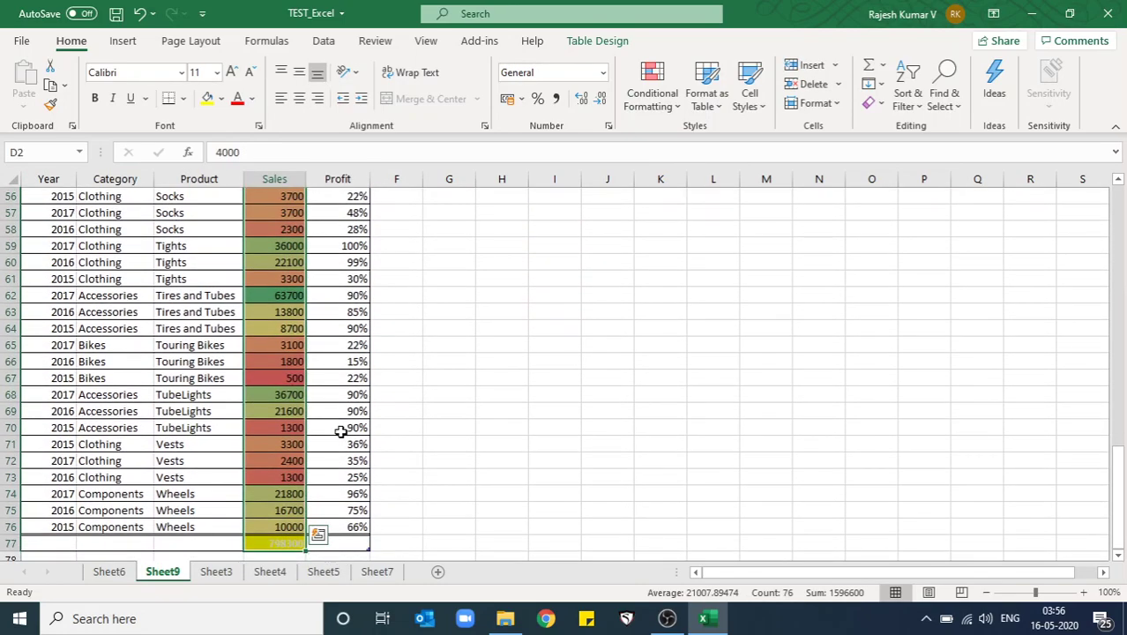
left_click(677, 108)
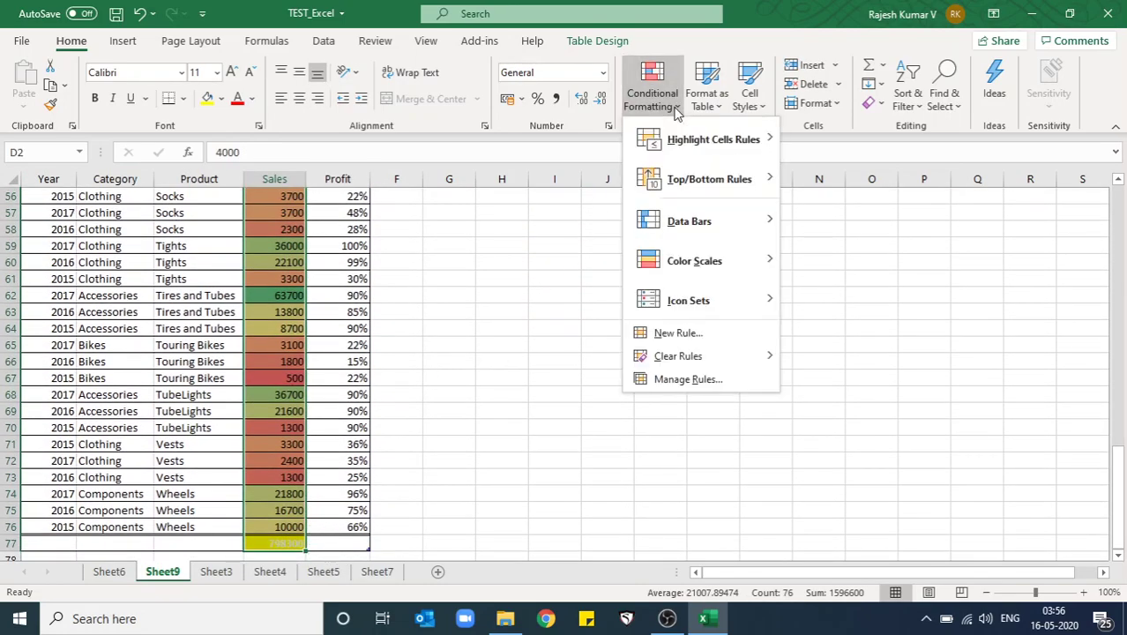
mouse_move(750, 361)
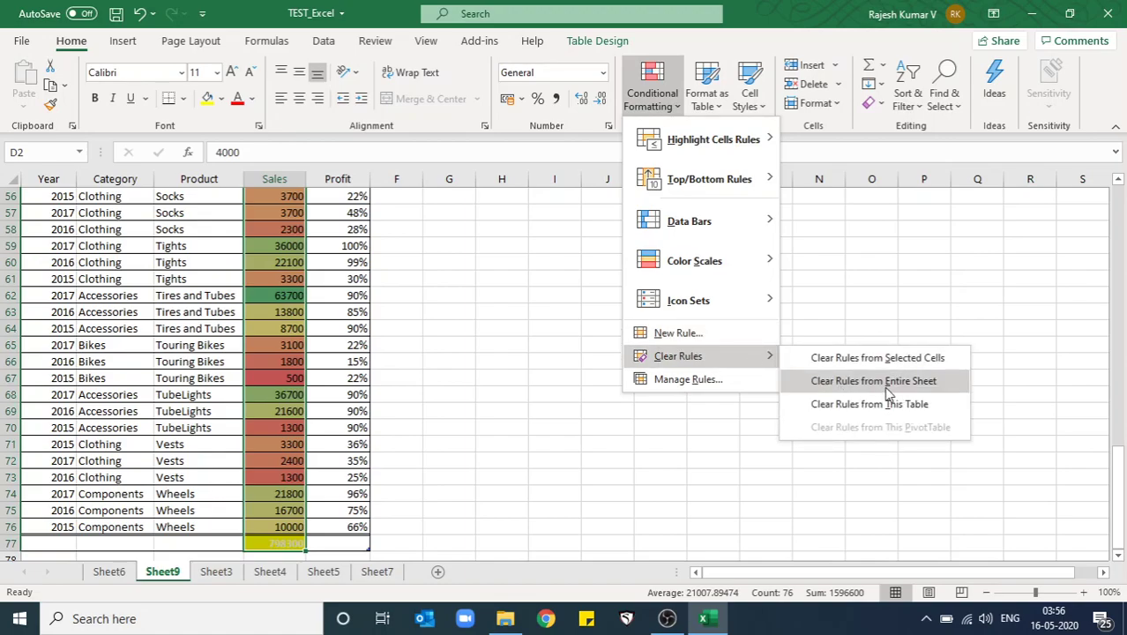
left_click(263, 545)
Clear the conditional formatting rules from the entire sheet and return to cell A1.
left_click(5, 182)
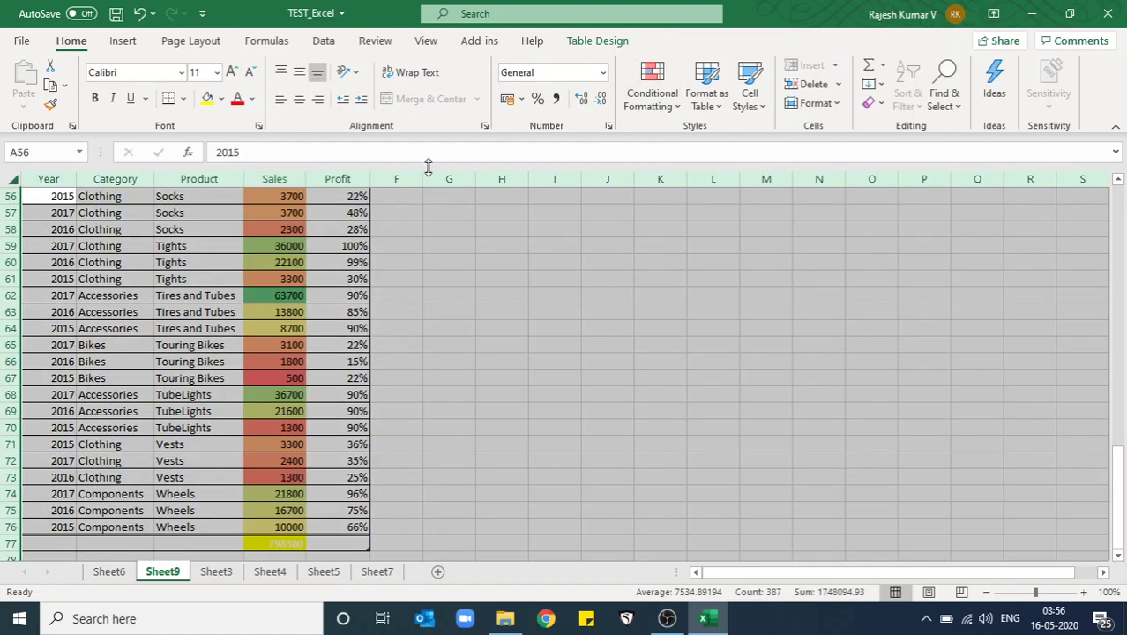
left_click(657, 99)
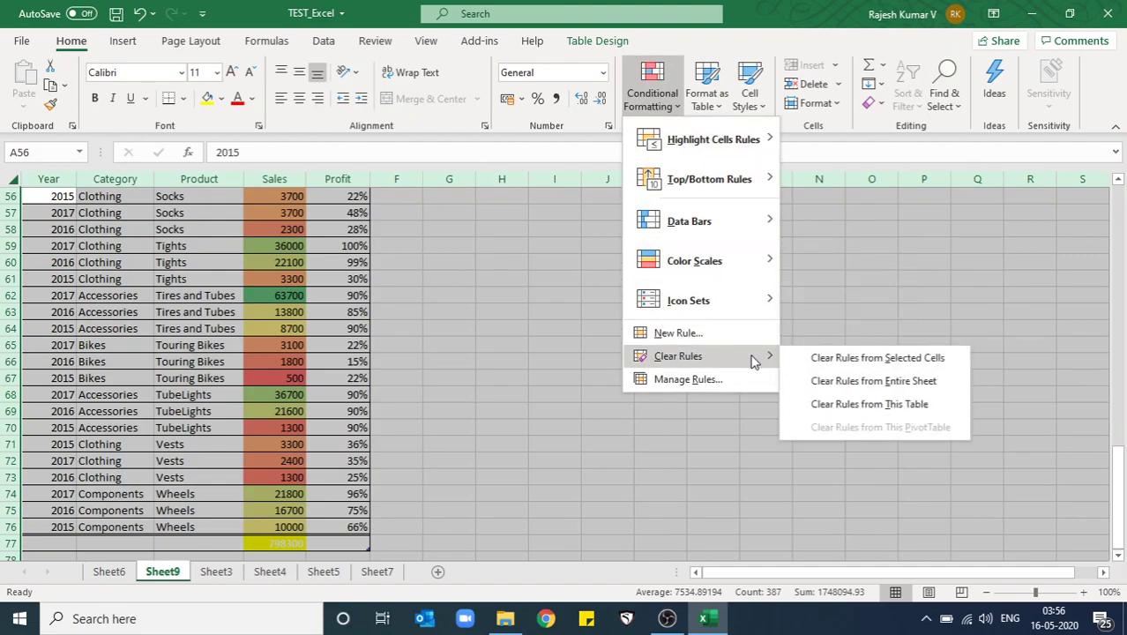
left_click(903, 381)
key("Up")
key("Up")
key("Up")
key("Up")
key("Up")
key("Up")
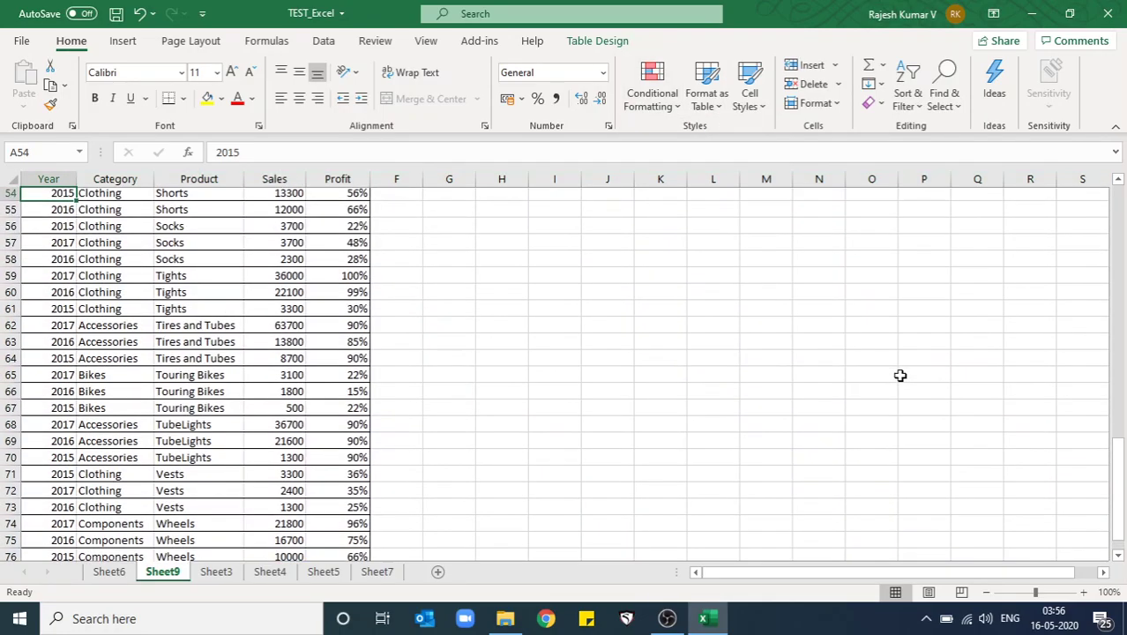
key("ctrl+Home")
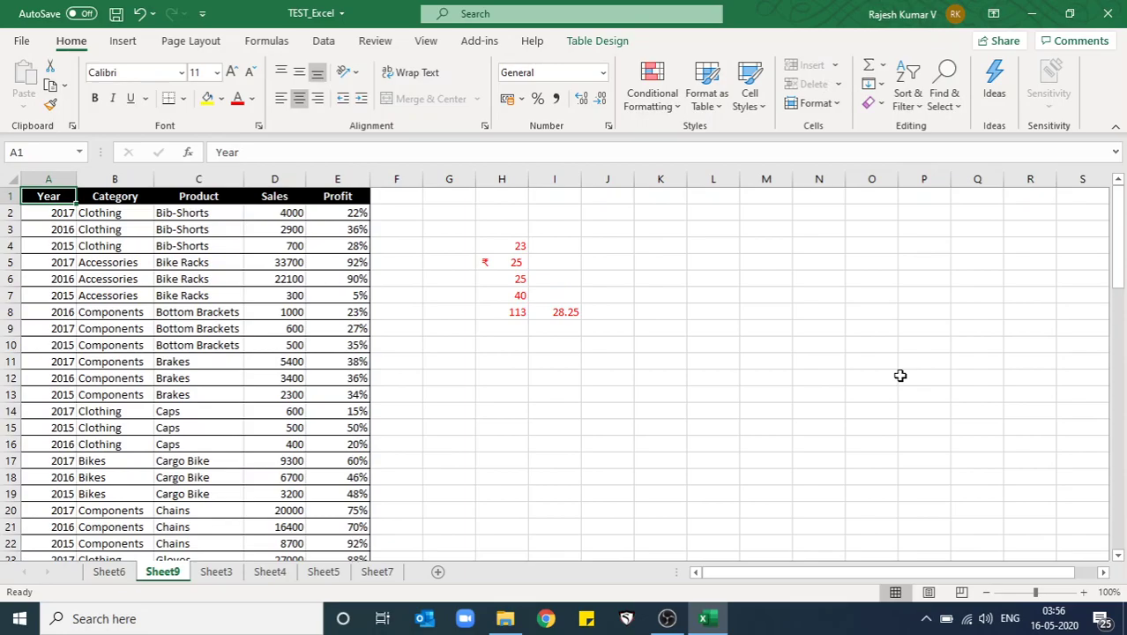
Select the Category header cell B1 and save the workbook.
key("Down")
key("ctrl+shift+Down")
key("ctrl+Home")
key("Right")
key("ctrl+s")
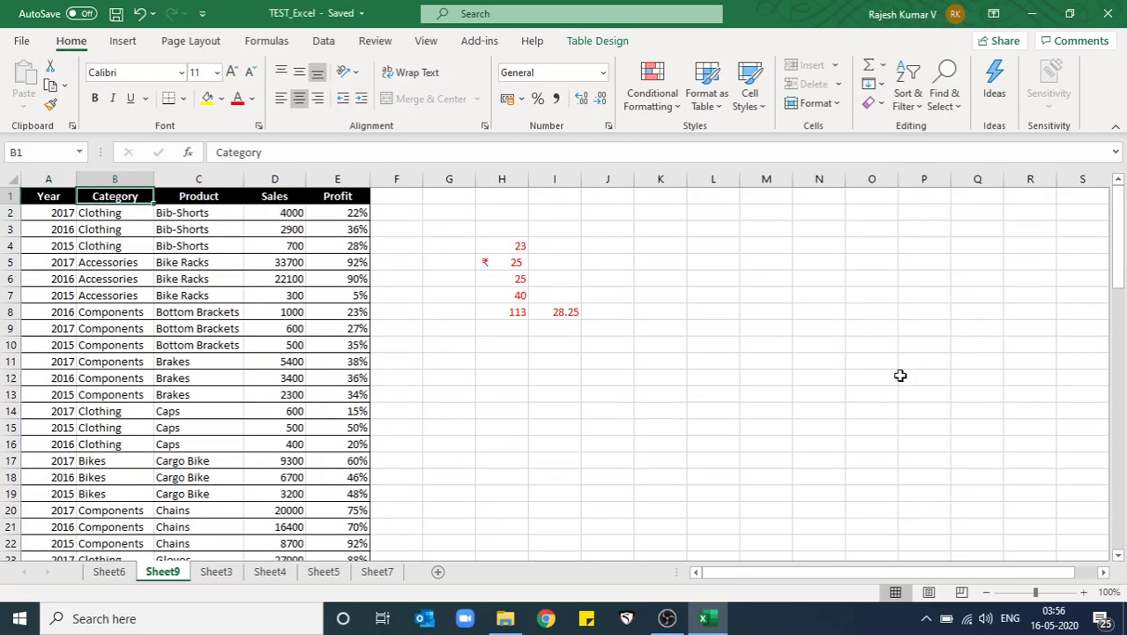